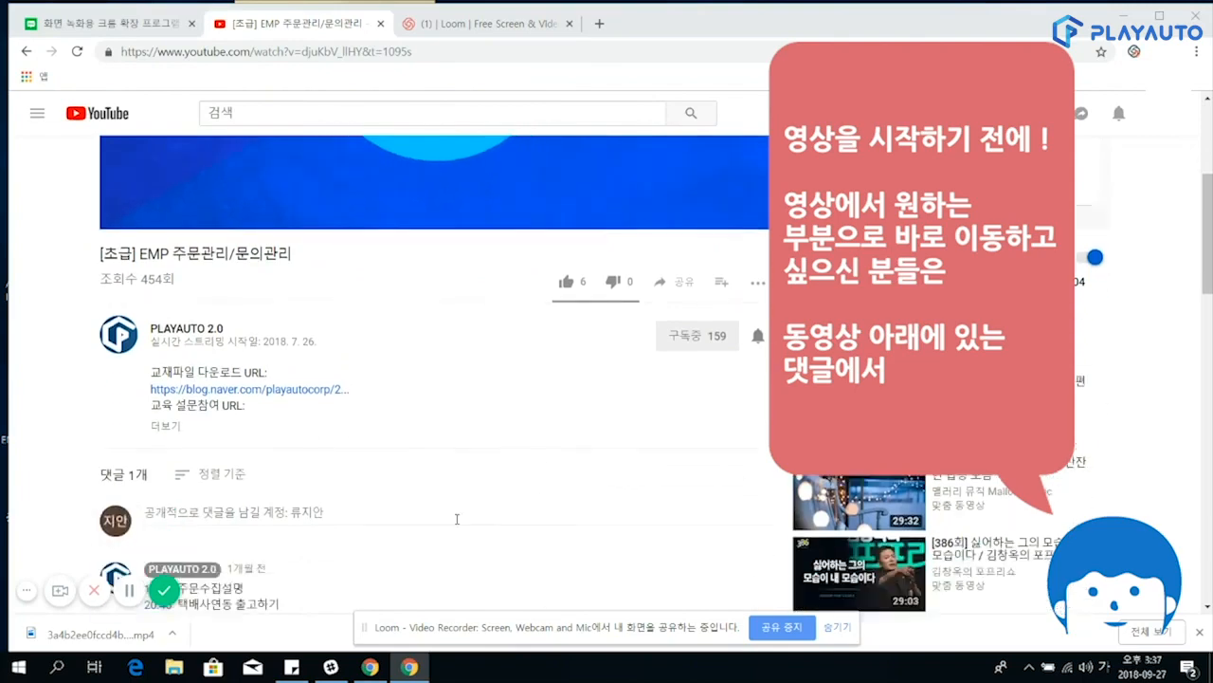
pyautogui.scroll(-2, 414, 520)
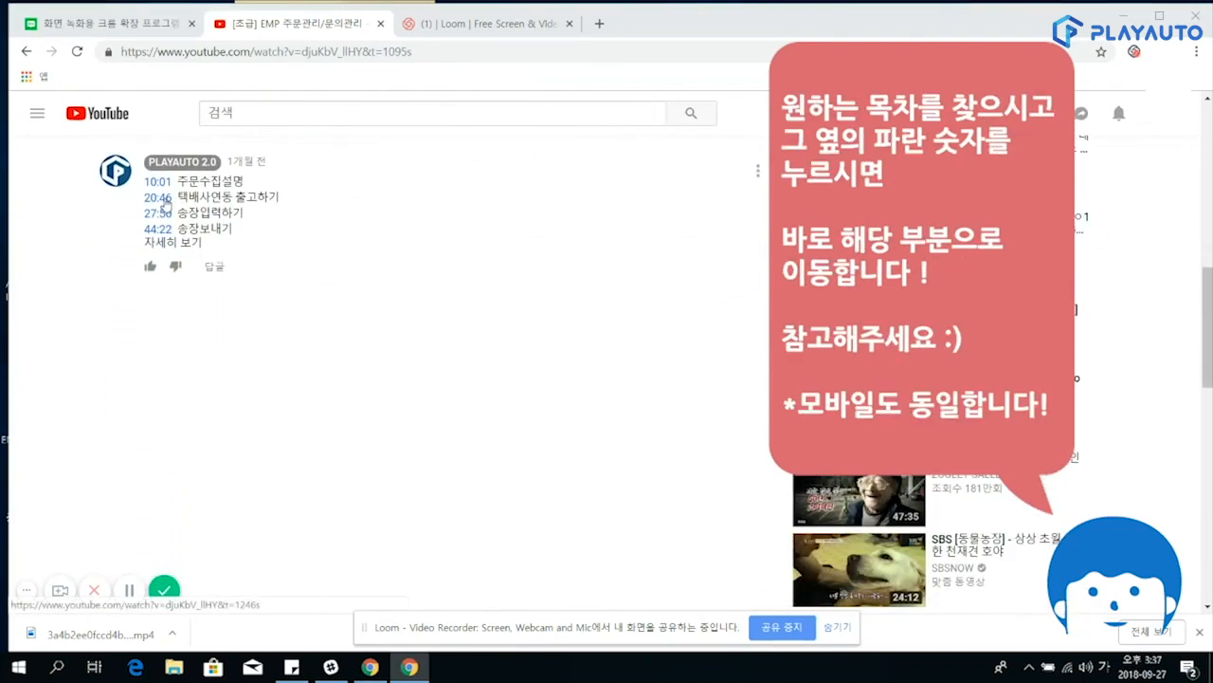
# Find the chapter comment below the YouTube video and jump to the 20:46 section, 택배사연동 출고하기.
pyautogui.click(158, 197)
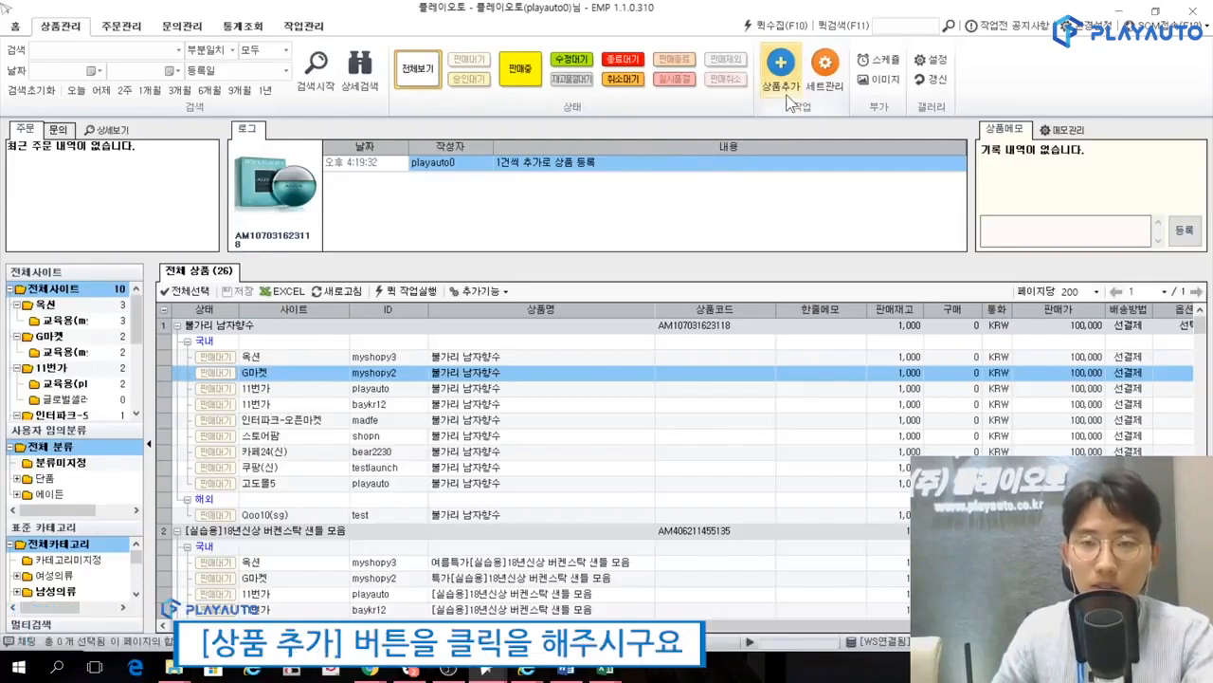
# Switch to PLAYAUTO EMP, start adding products and choose 쇼핑몰 상품가져오기 (2) as the registration method.
pyautogui.click(781, 63)
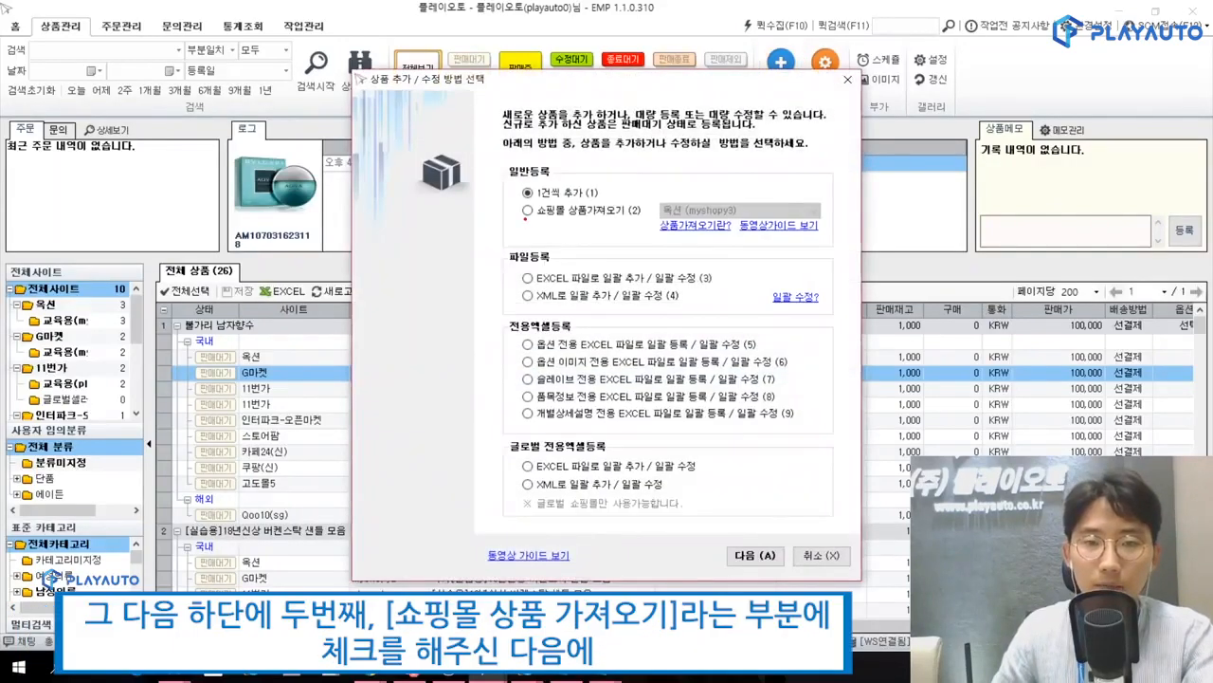
pyautogui.moveTo(525, 219)
pyautogui.mouseDown()
pyautogui.moveTo(594, 221)
pyautogui.moveTo(639, 203)
pyautogui.moveTo(564, 198)
pyautogui.moveTo(547, 177)
pyautogui.mouseUp()
pyautogui.press('Escape')
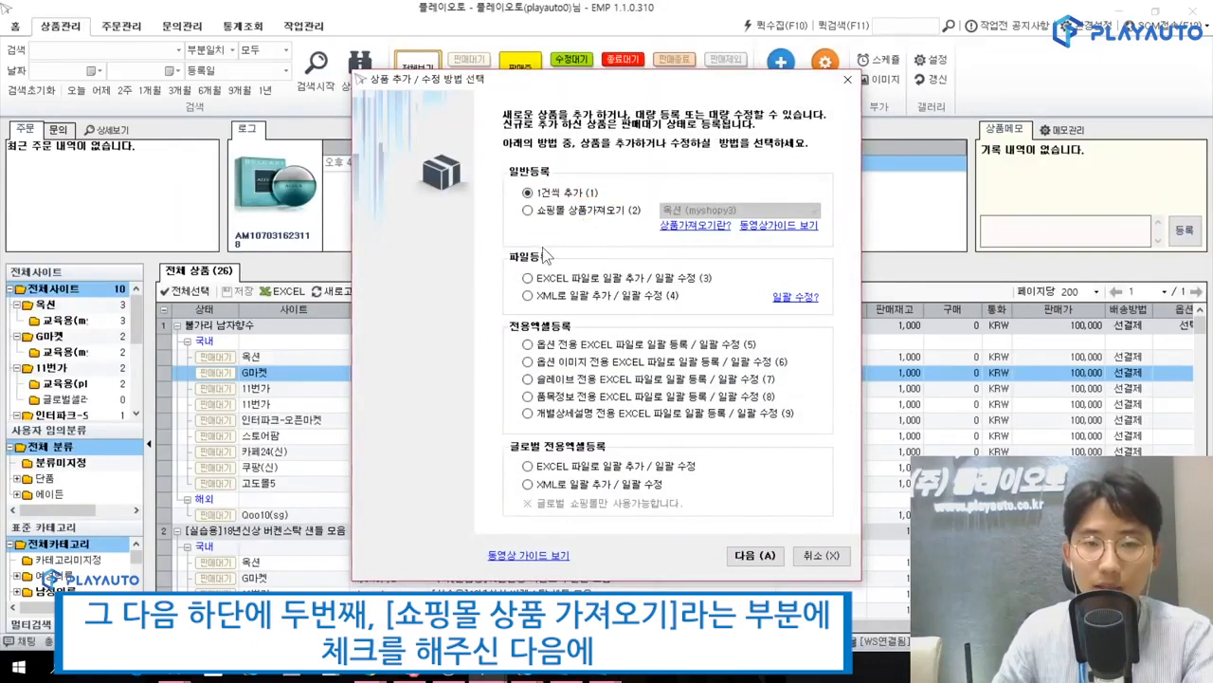
pyautogui.click(528, 210)
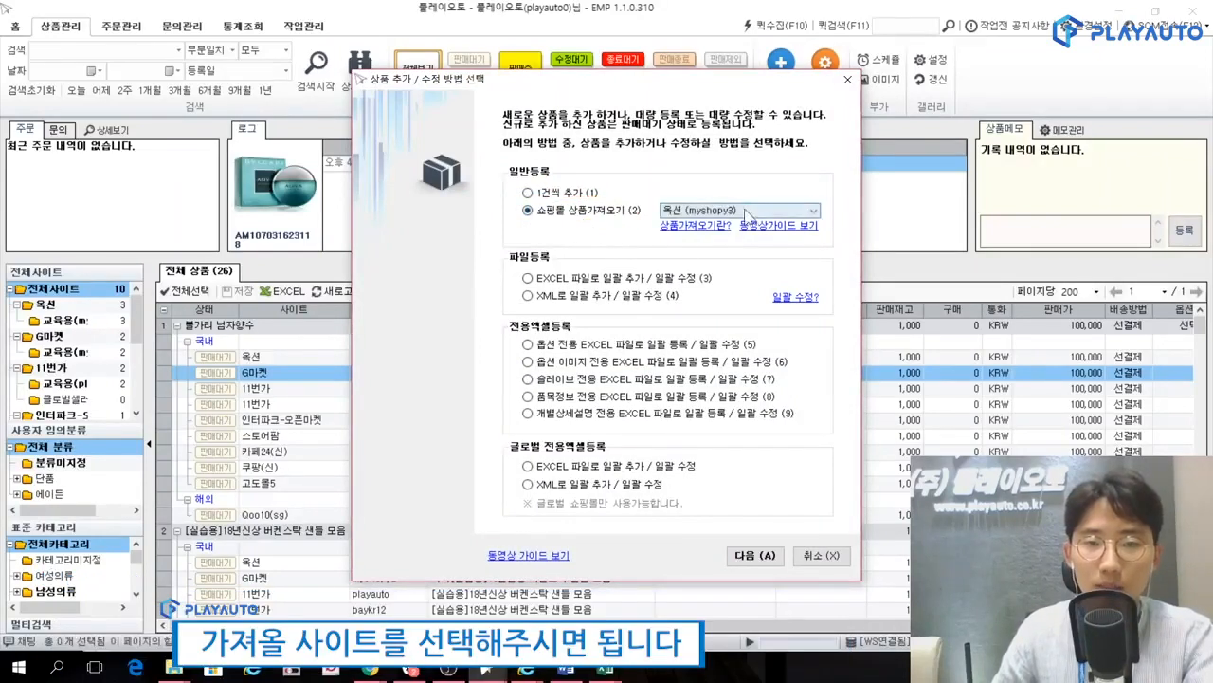
# Choose 11번가 (playauto) as the shopping mall to import from and continue to the product collection and matching window.
pyautogui.click(739, 210)
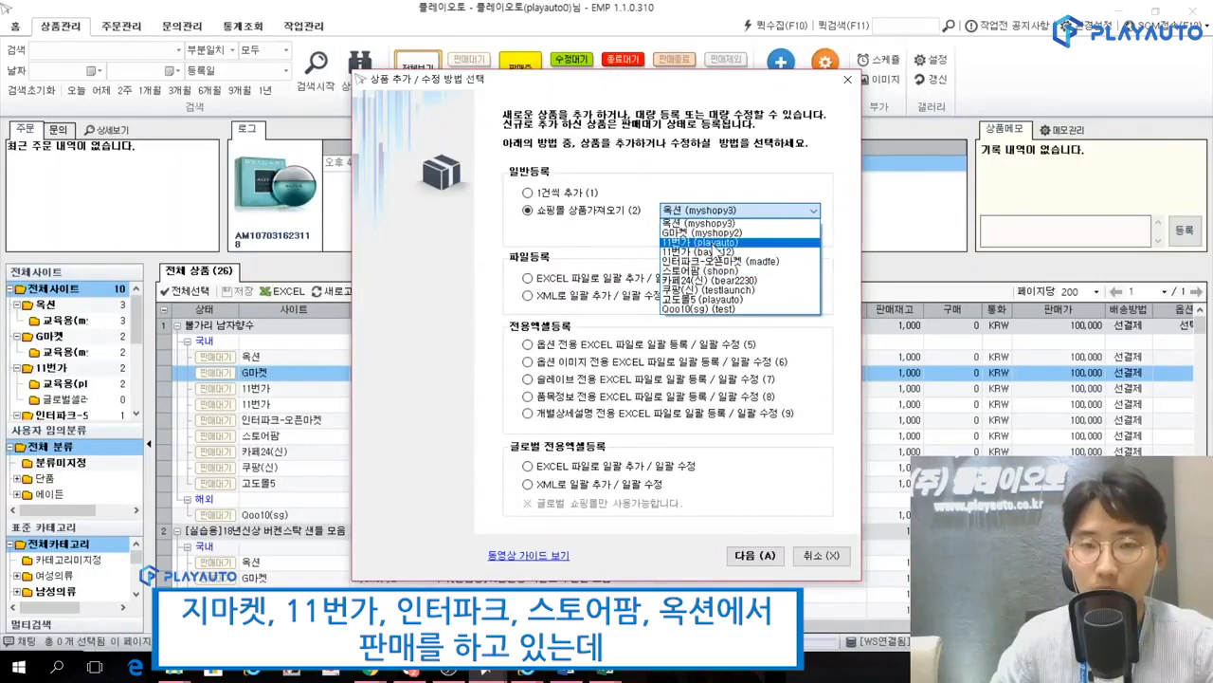
pyautogui.click(718, 244)
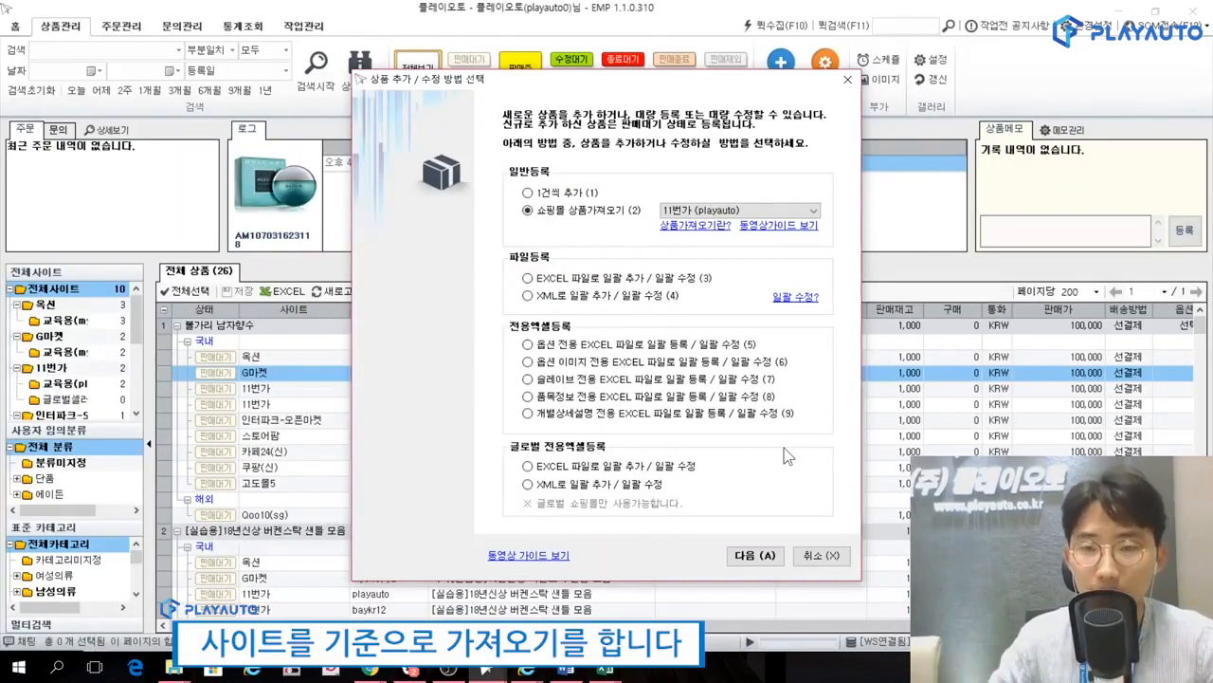
pyautogui.click(702, 212)
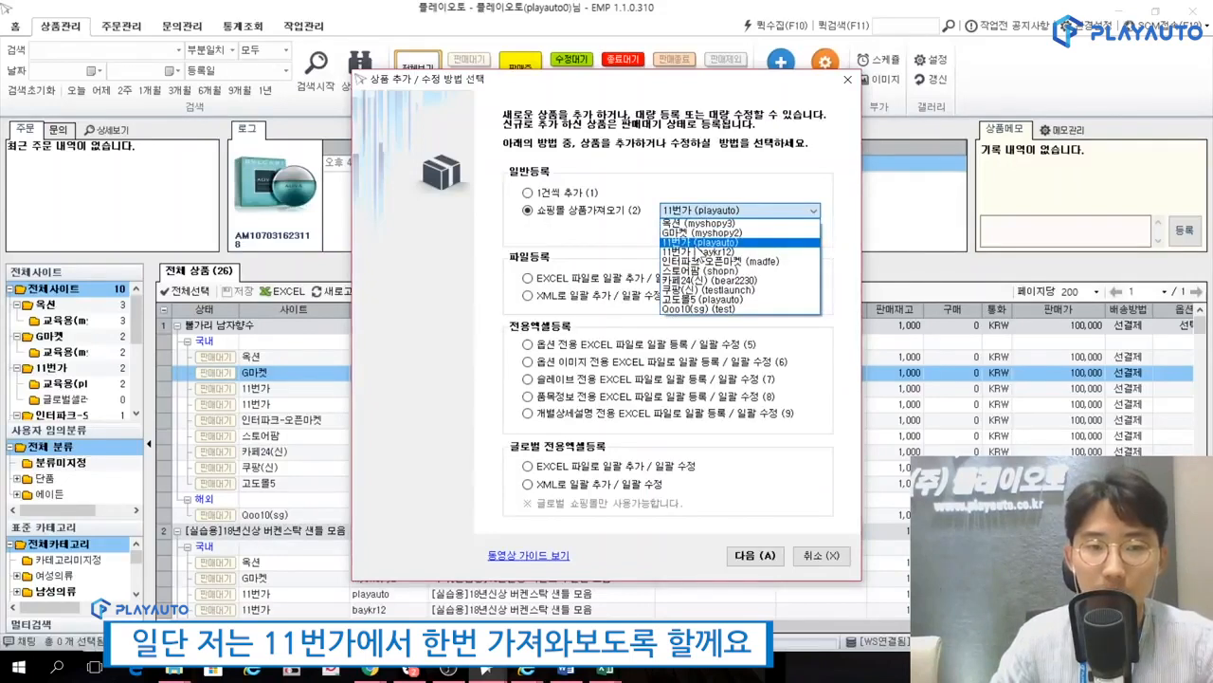
pyautogui.click(701, 243)
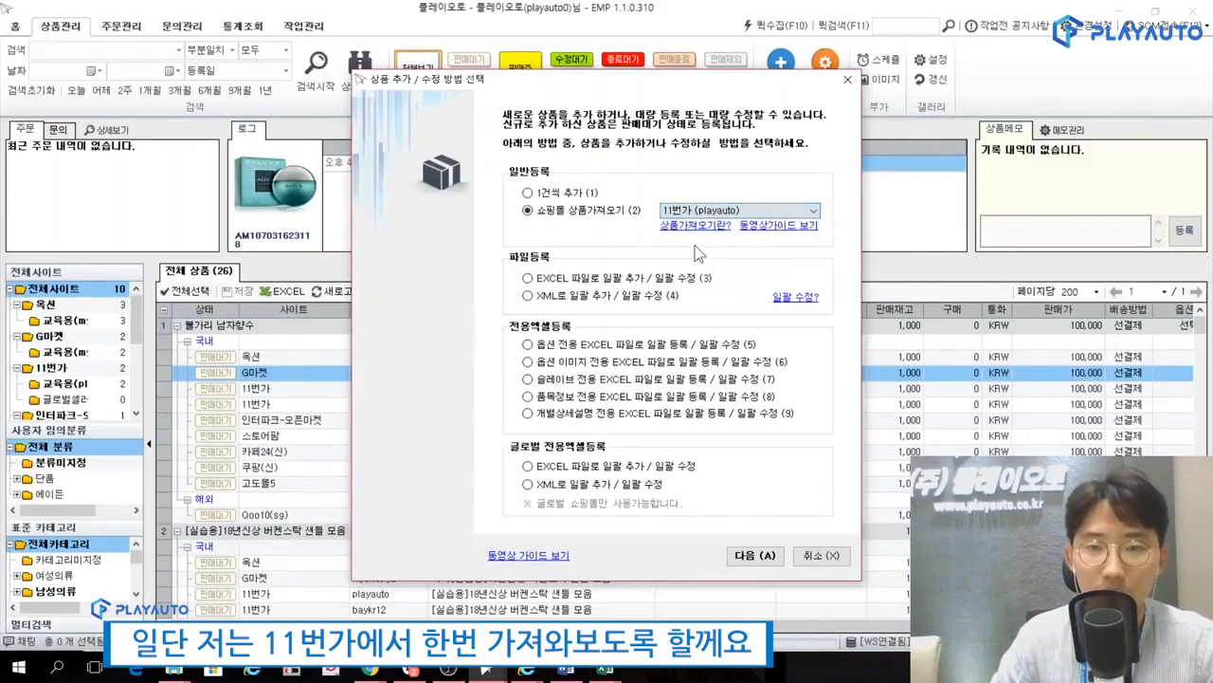
pyautogui.click(759, 557)
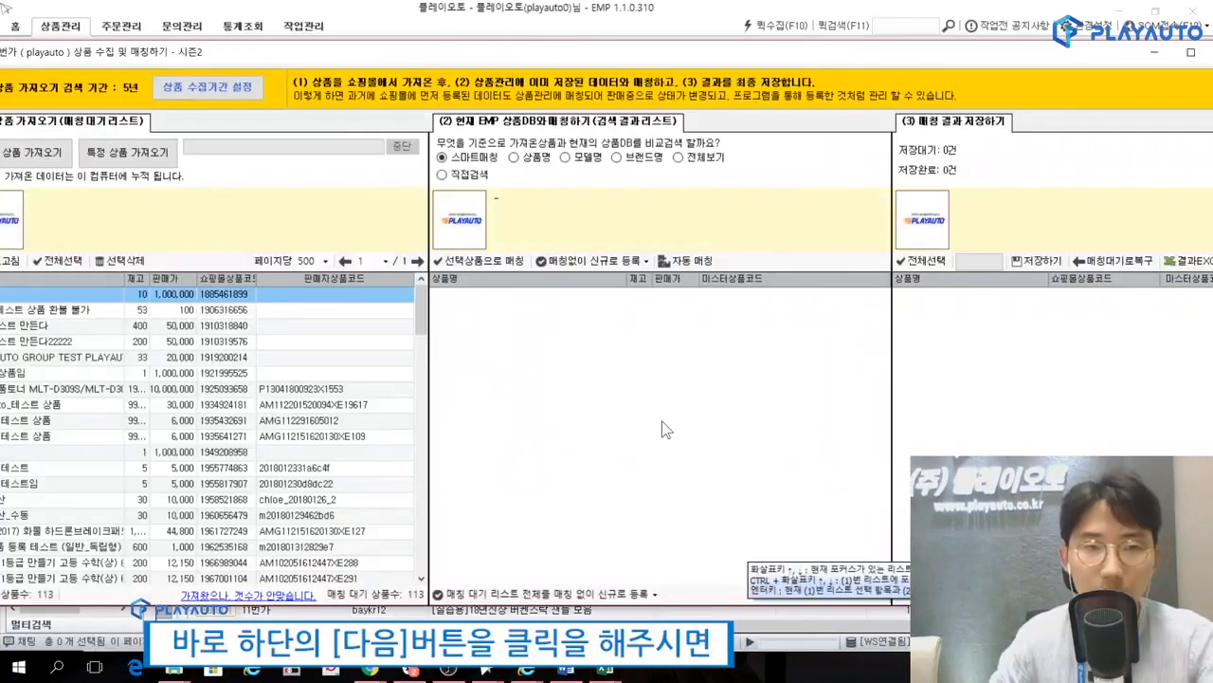
# Set the product collection search period (상품 수집 검색기간) to 2년 in the environment settings and confirm.
pyautogui.moveTo(361, 68); pyautogui.dragTo(426, 69)
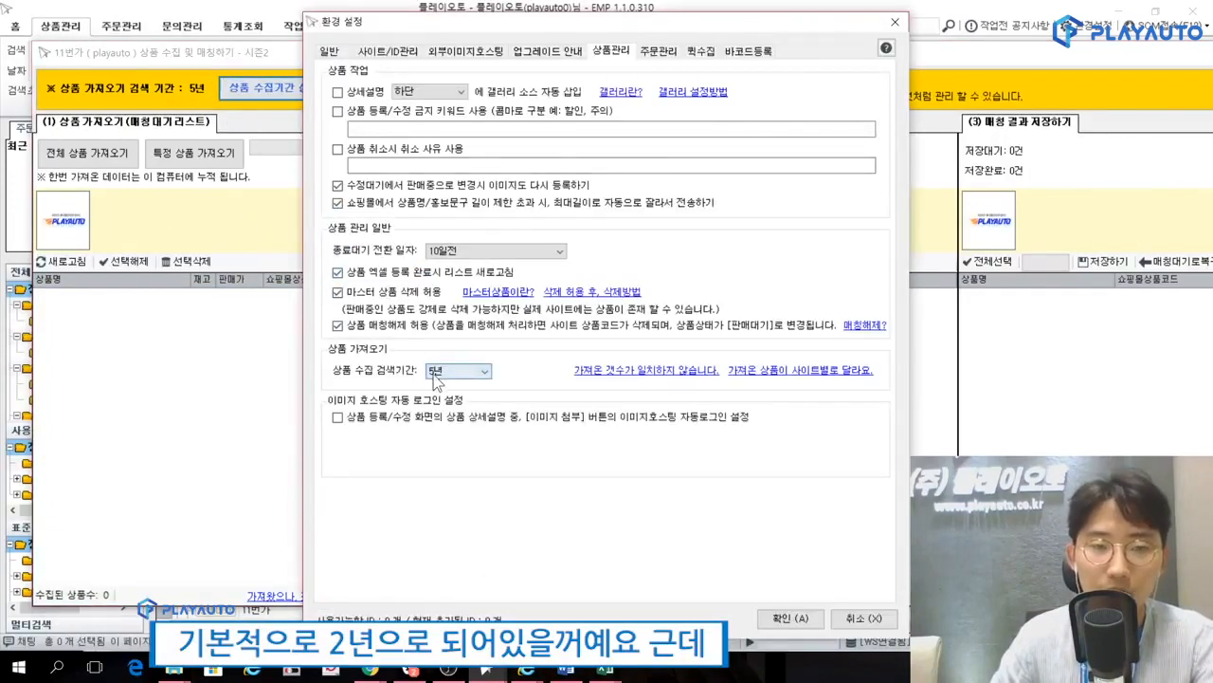
pyautogui.click(434, 372)
pyautogui.click(453, 400)
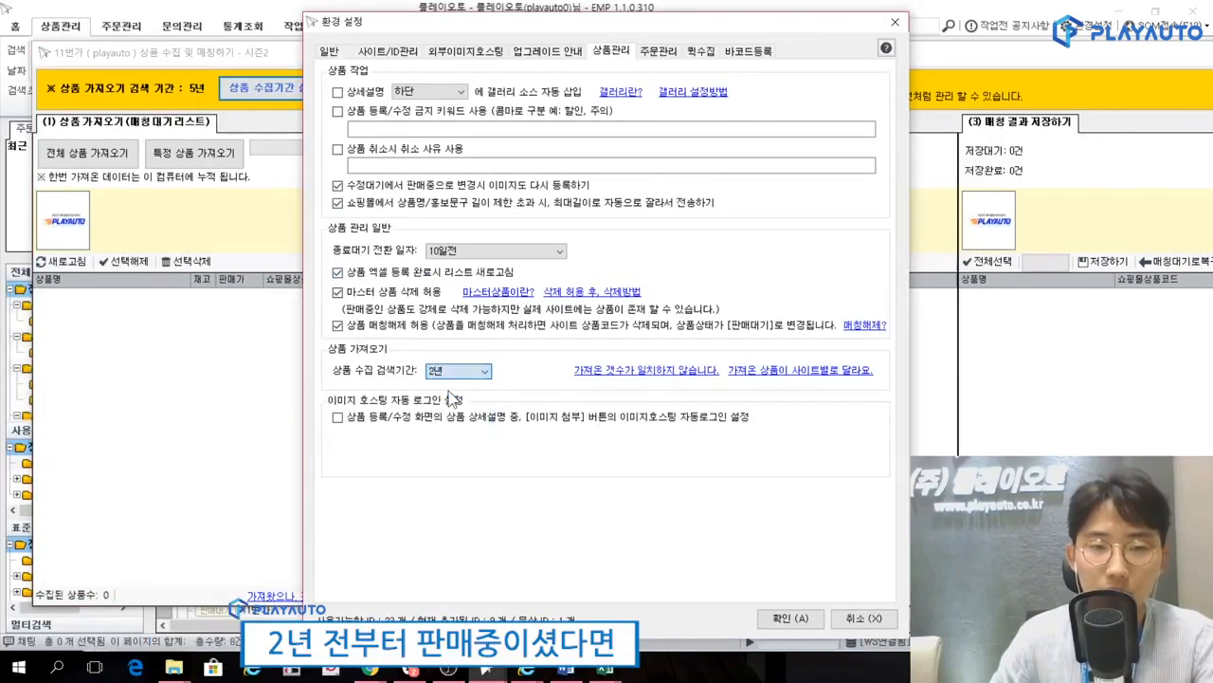
pyautogui.click(454, 374)
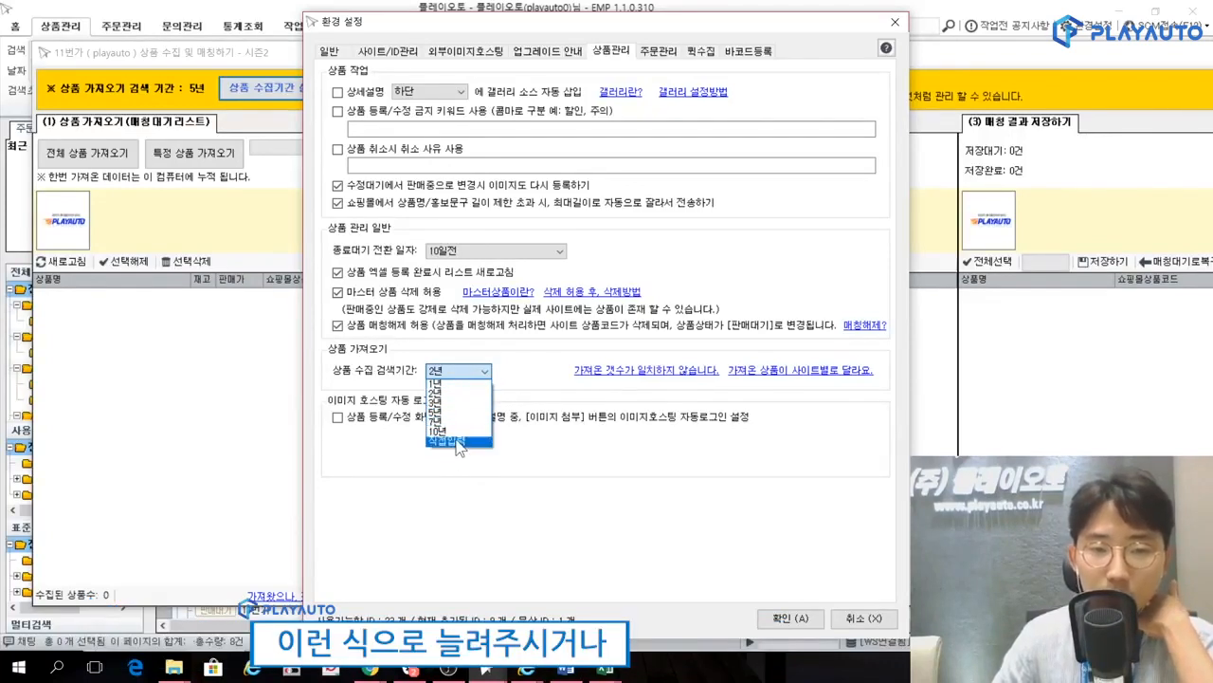
pyautogui.click(458, 392)
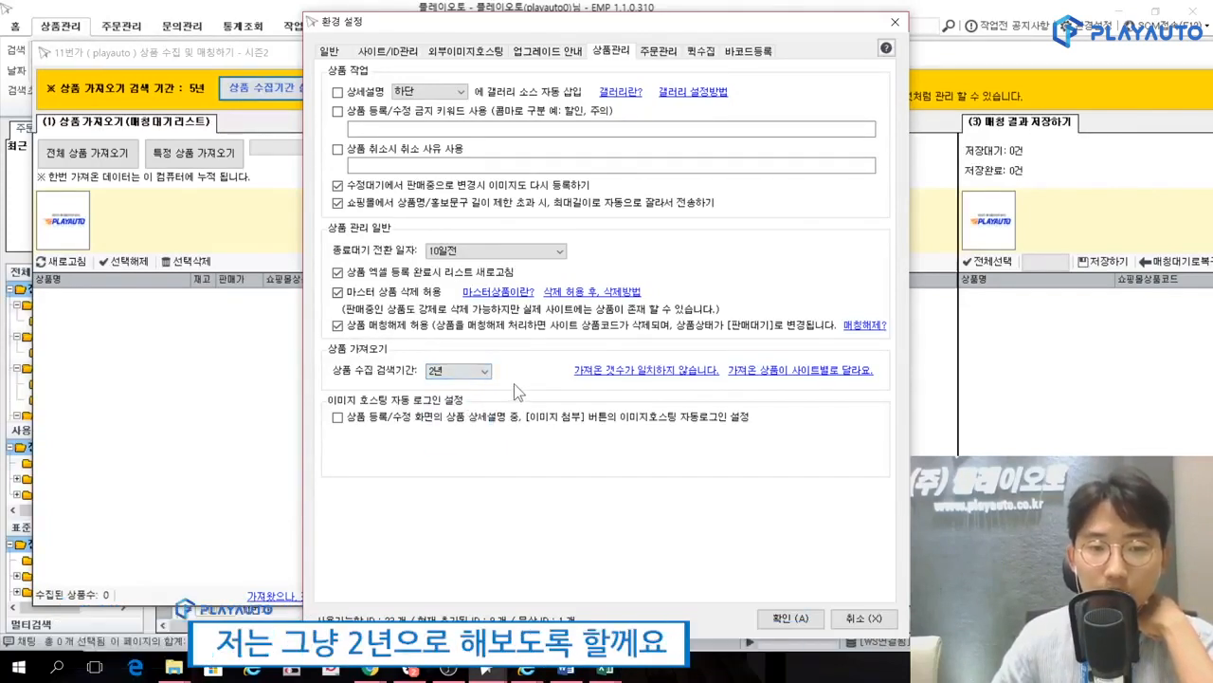
pyautogui.click(779, 619)
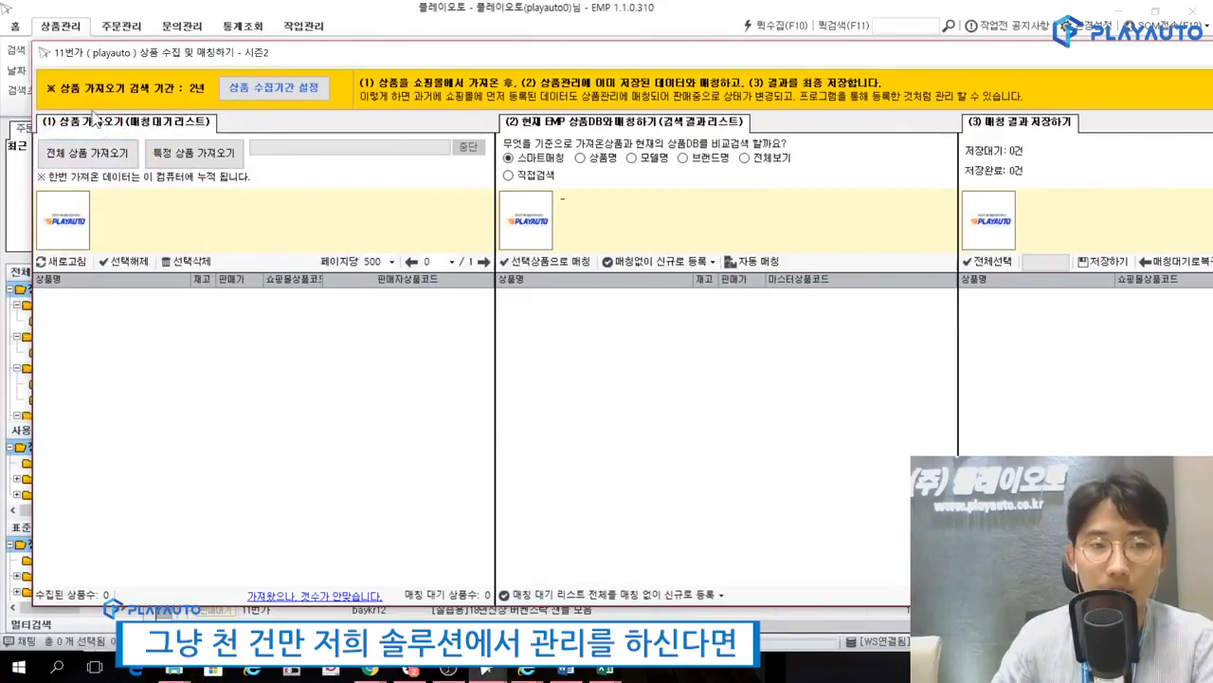
# View the 특정 상품 가져오기 window and close it, and start the 전체 상품 가져오기 import instead.
pyautogui.click(192, 155)
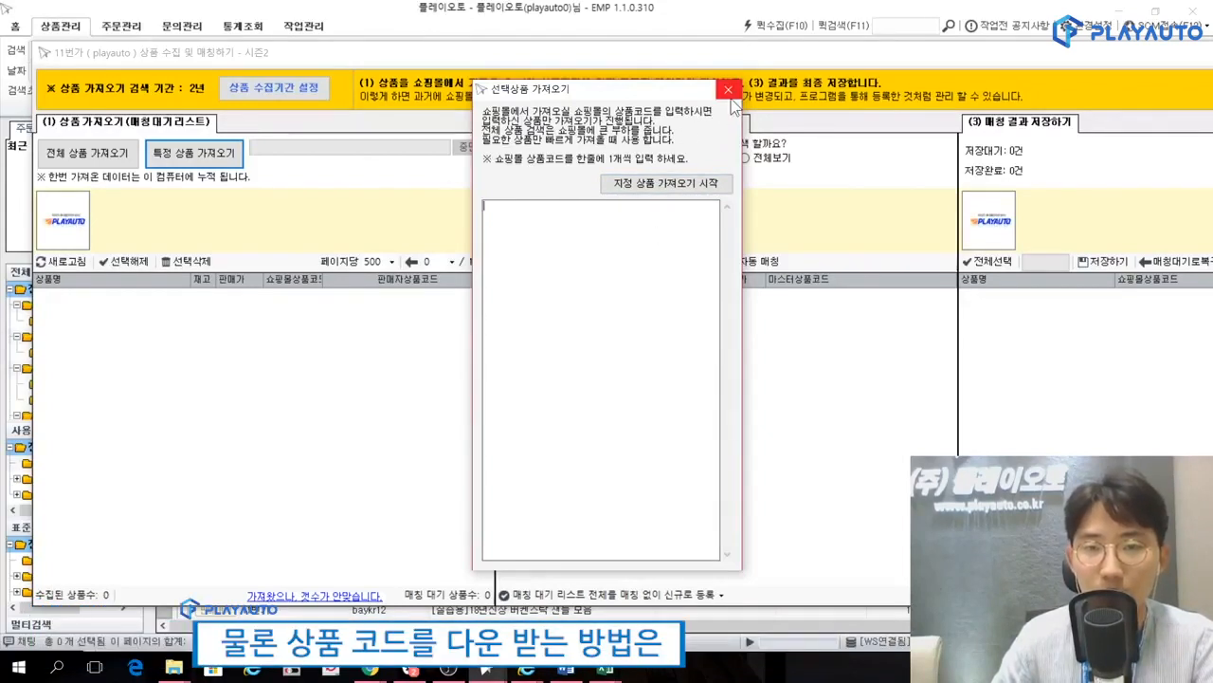
pyautogui.click(730, 93)
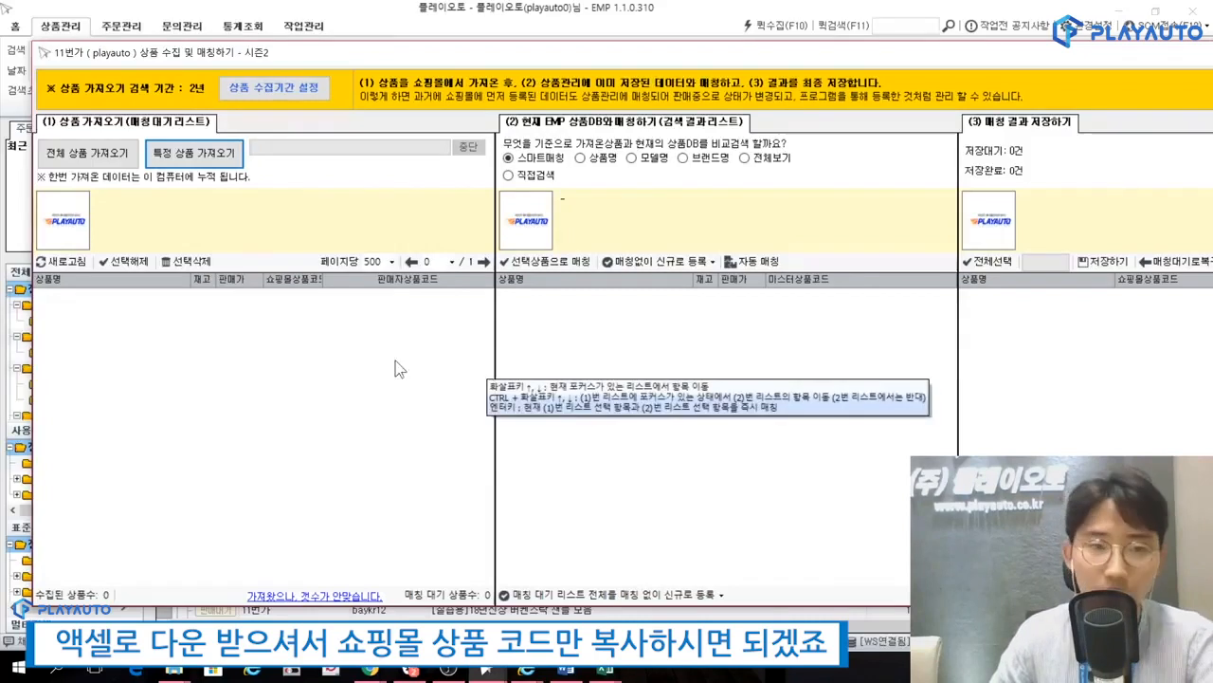
pyautogui.click(117, 155)
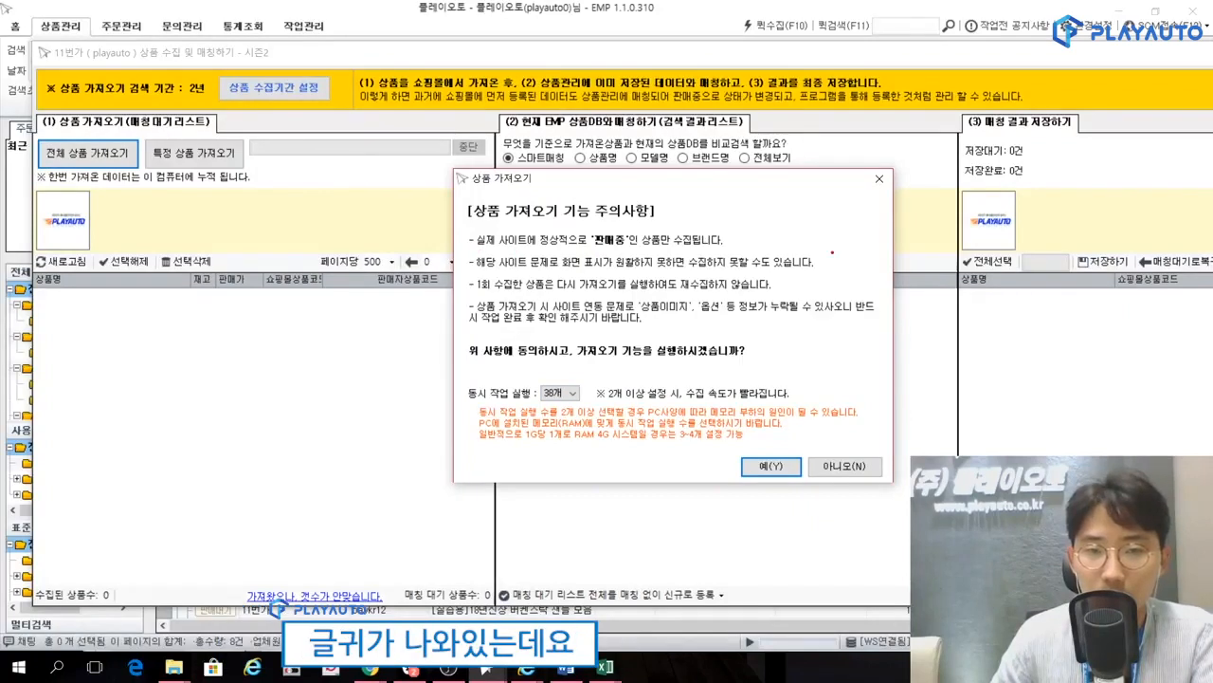
pyautogui.moveTo(624, 251)
pyautogui.mouseDown()
pyautogui.moveTo(578, 232)
pyautogui.moveTo(641, 225)
pyautogui.mouseUp()
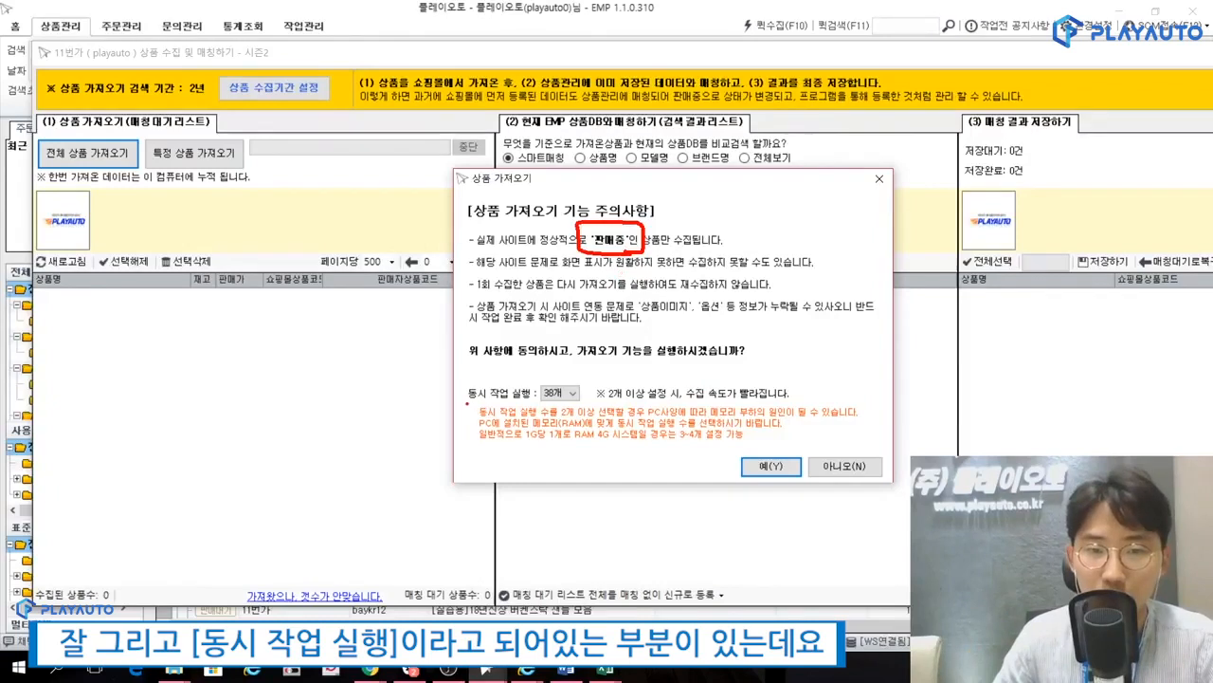
pyautogui.moveTo(466, 404)
pyautogui.mouseDown()
pyautogui.moveTo(556, 405)
pyautogui.moveTo(556, 369)
pyautogui.moveTo(457, 399)
pyautogui.mouseUp()
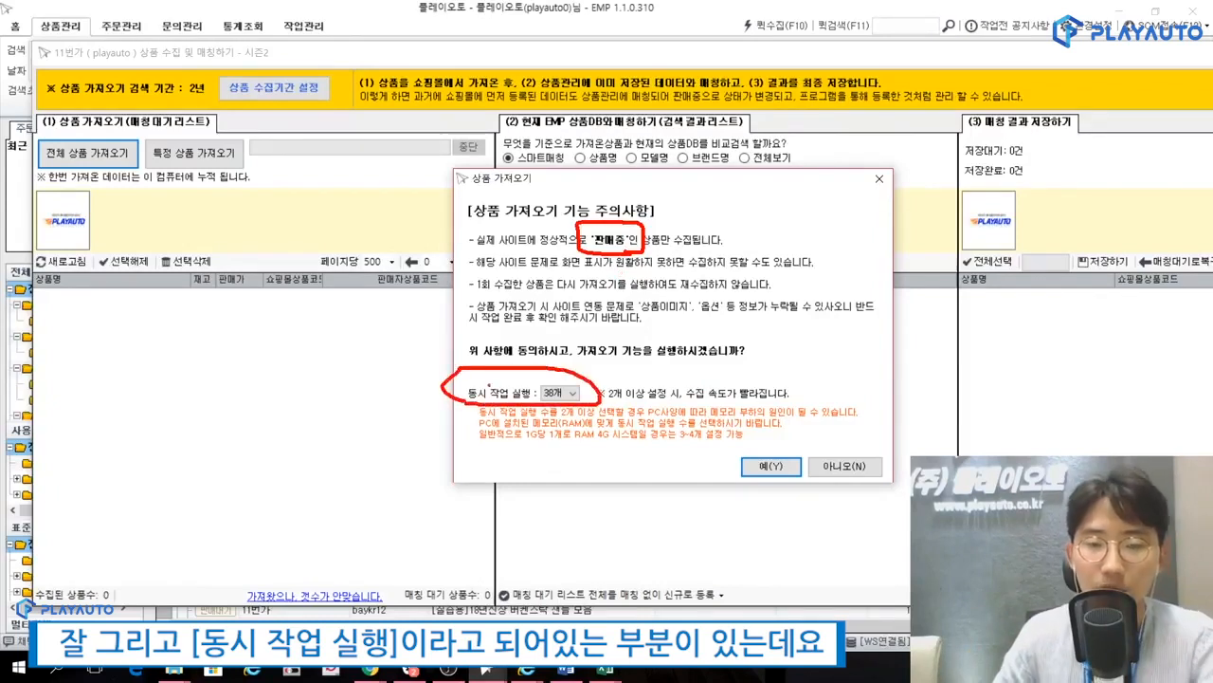
pyautogui.press('Escape')
# Set the number of concurrent jobs (동시 작업 실행) for the product import to 5개.
pyautogui.click(569, 392)
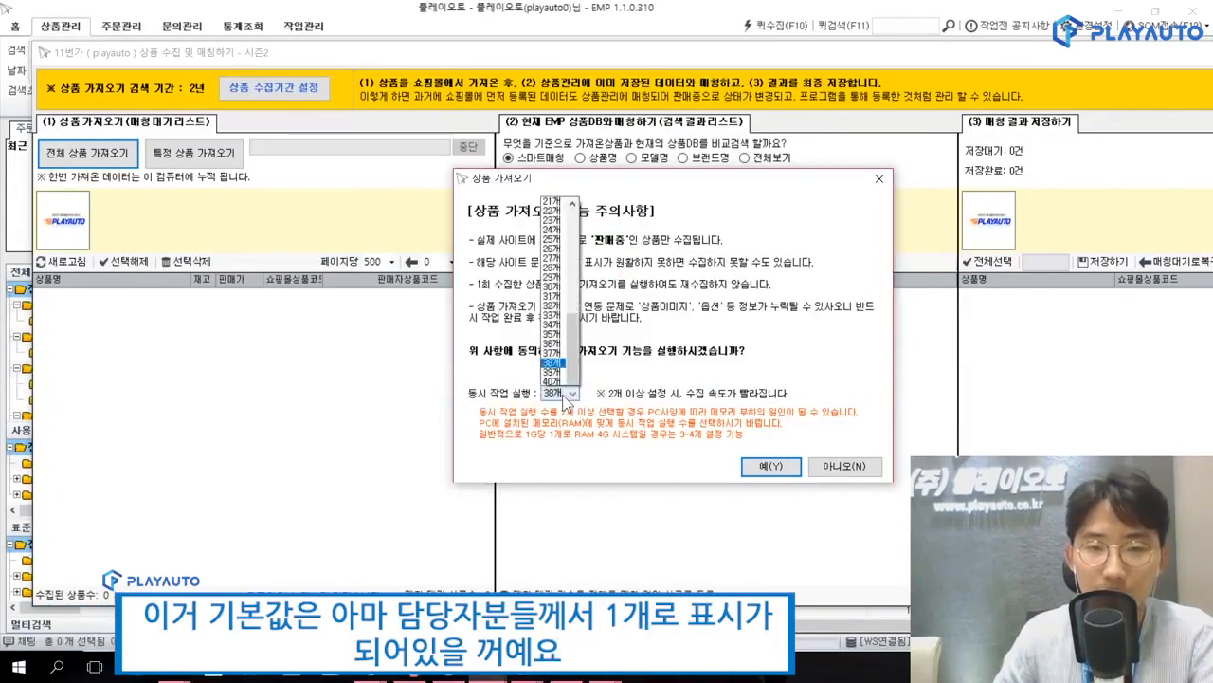
pyautogui.moveTo(574, 277); pyautogui.dragTo(571, 123)
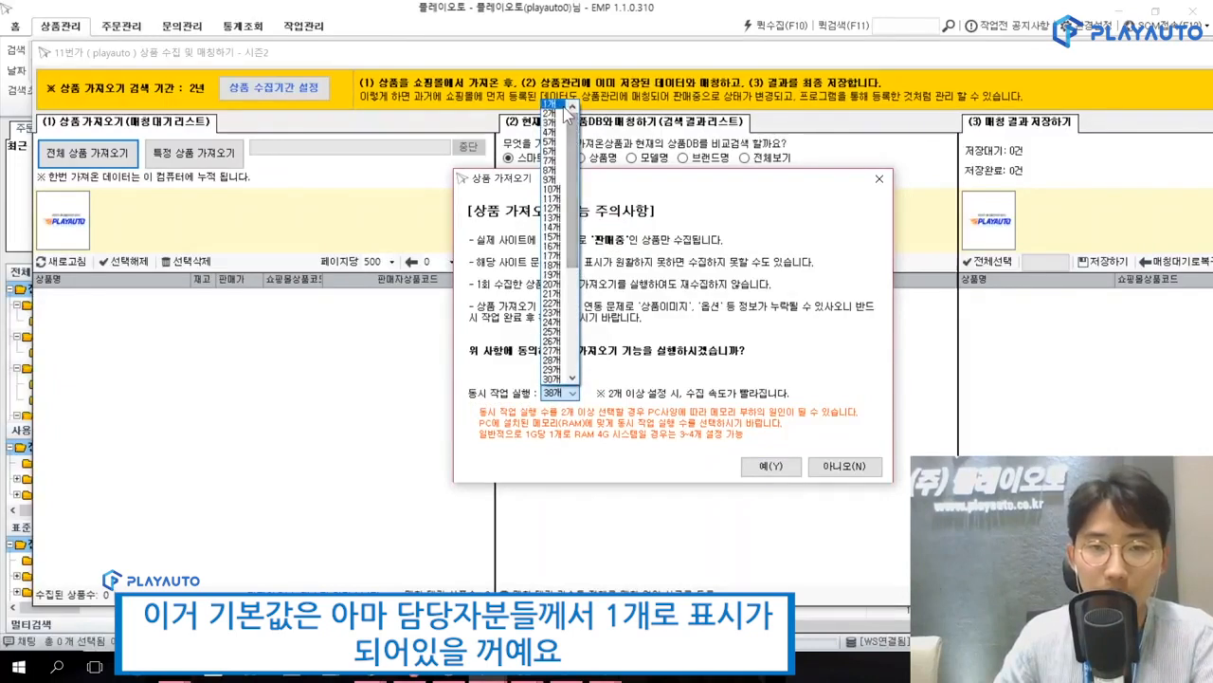
pyautogui.click(565, 104)
pyautogui.click(568, 393)
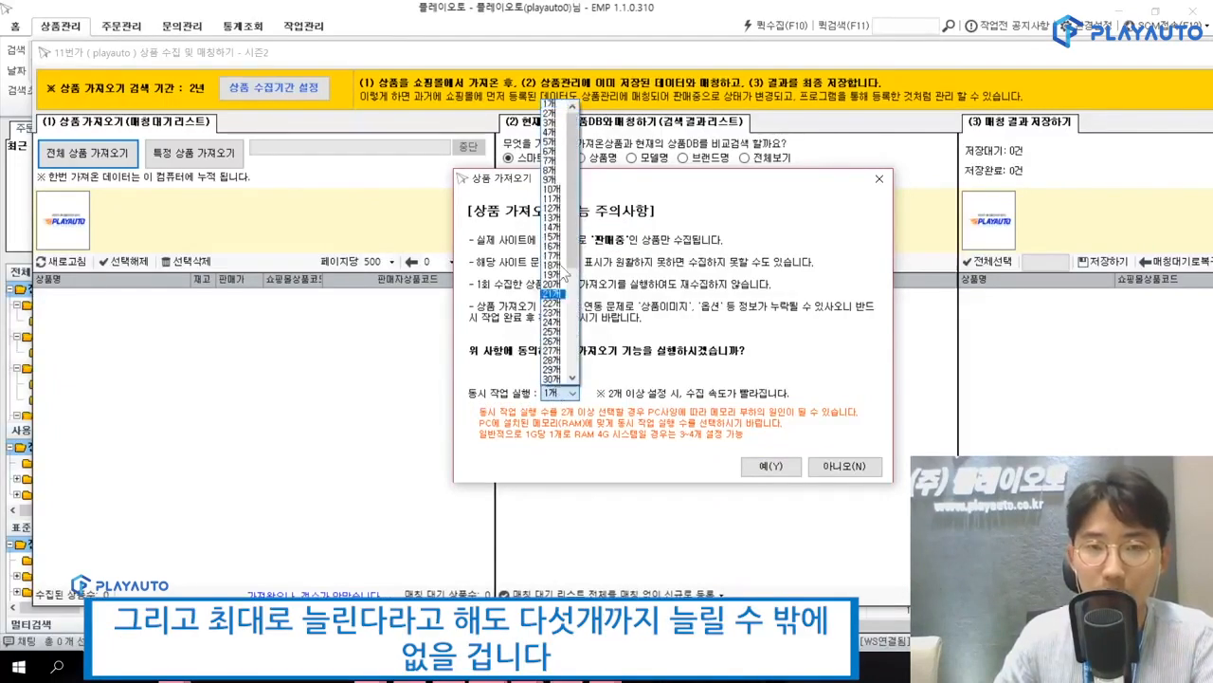
pyautogui.click(552, 152)
pyautogui.click(572, 395)
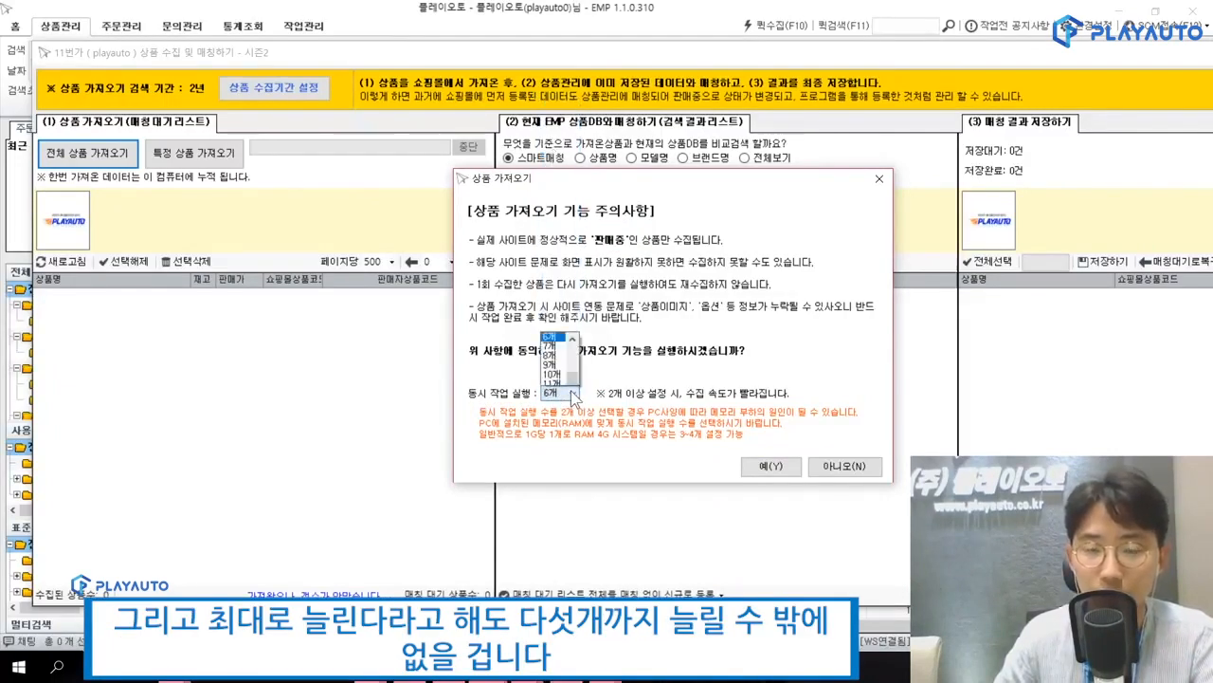
pyautogui.click(572, 134)
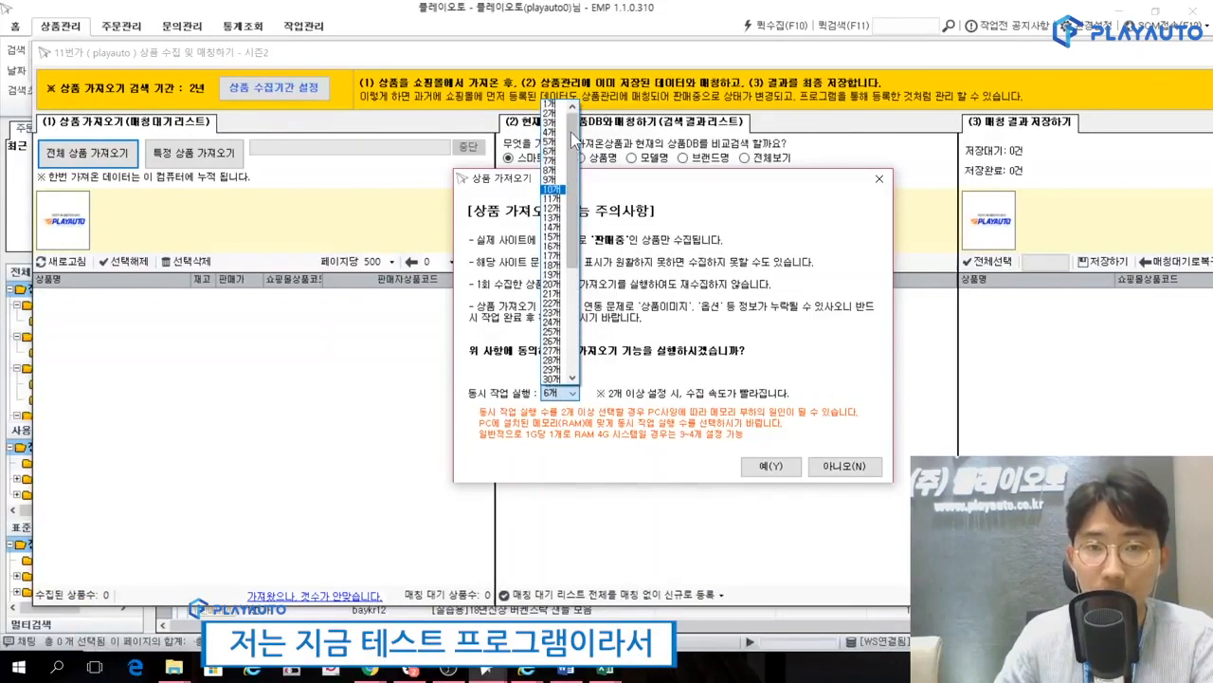
pyautogui.click(552, 142)
pyautogui.click(570, 392)
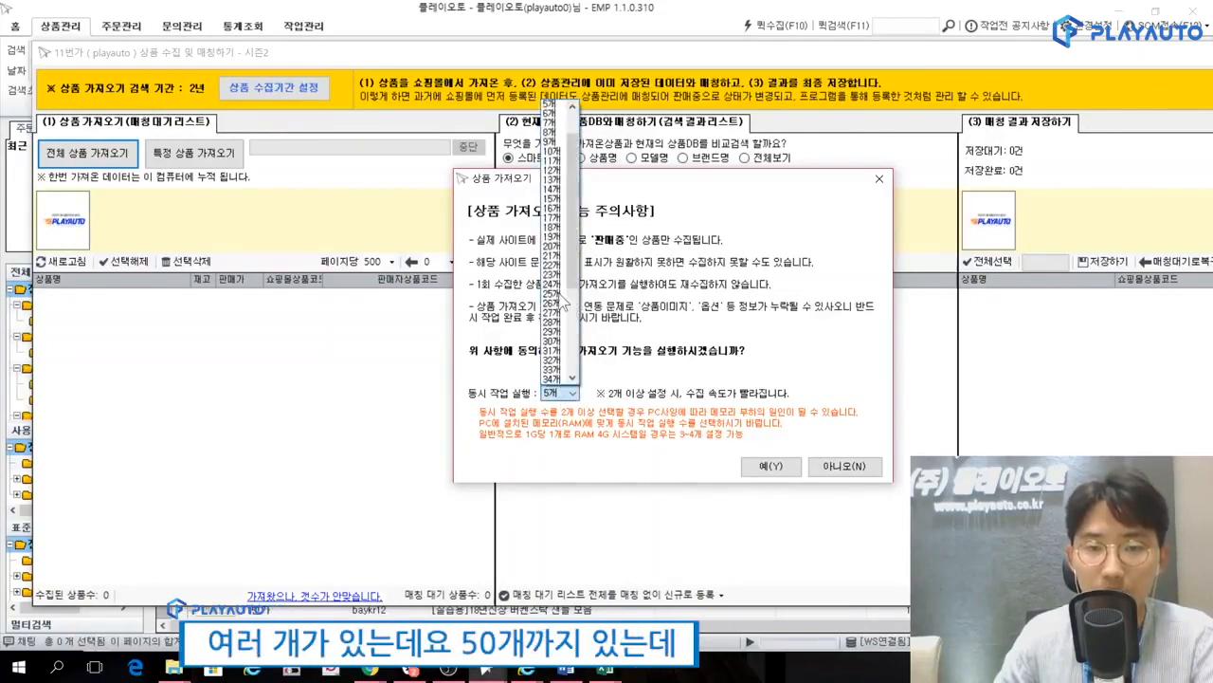
pyautogui.moveTo(571, 260); pyautogui.dragTo(577, 378)
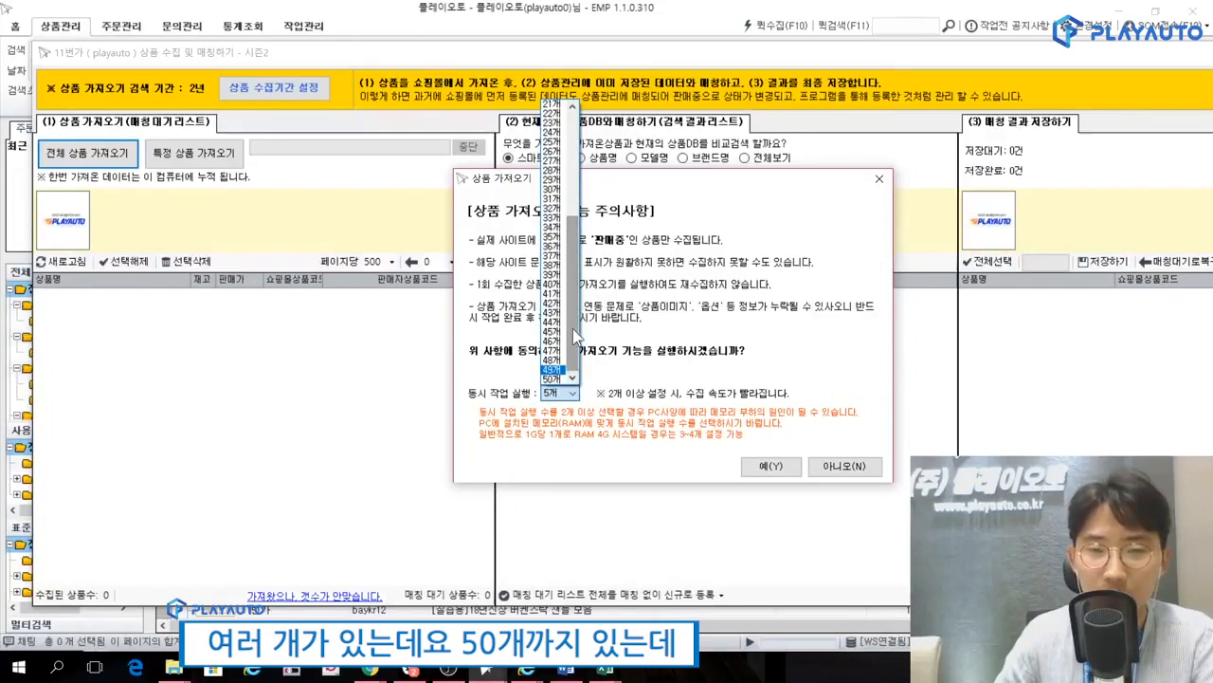
pyautogui.moveTo(574, 332); pyautogui.dragTo(573, 156)
pyautogui.click(561, 142)
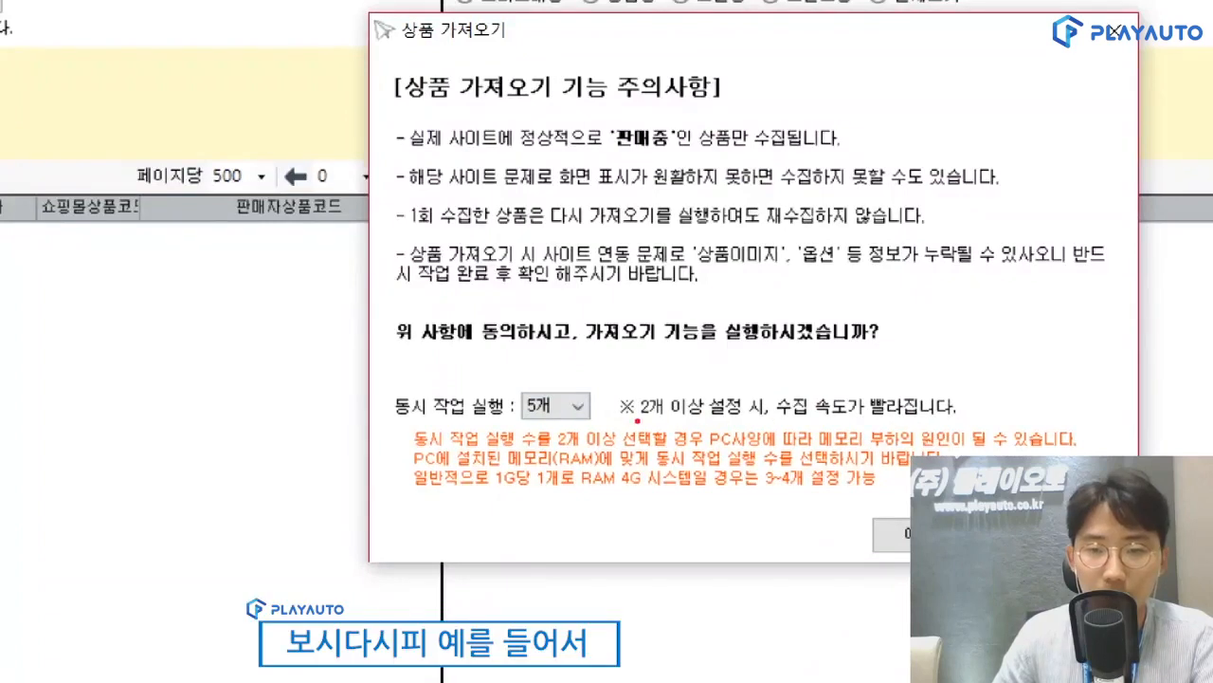
pyautogui.moveTo(558, 291); pyautogui.dragTo(563, 326)
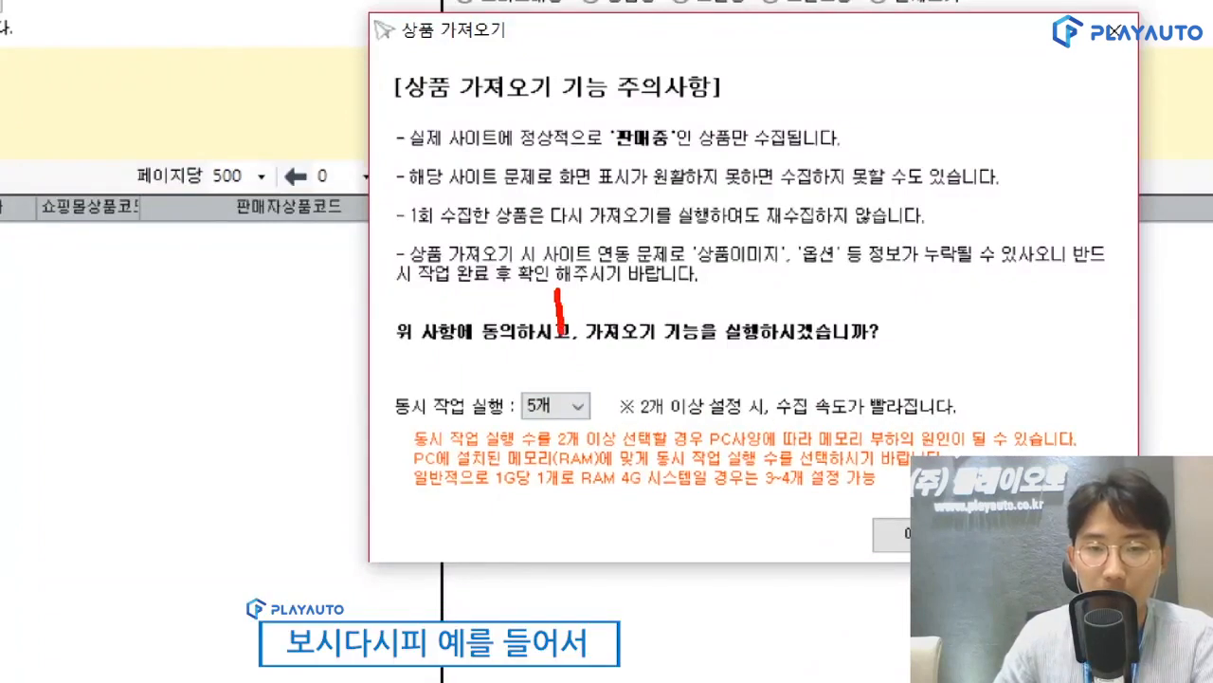
pyautogui.moveTo(606, 281)
pyautogui.mouseDown()
pyautogui.moveTo(597, 311)
pyautogui.moveTo(660, 292)
pyautogui.moveTo(631, 286)
pyautogui.mouseUp()
pyautogui.moveTo(528, 349); pyautogui.dragTo(715, 333)
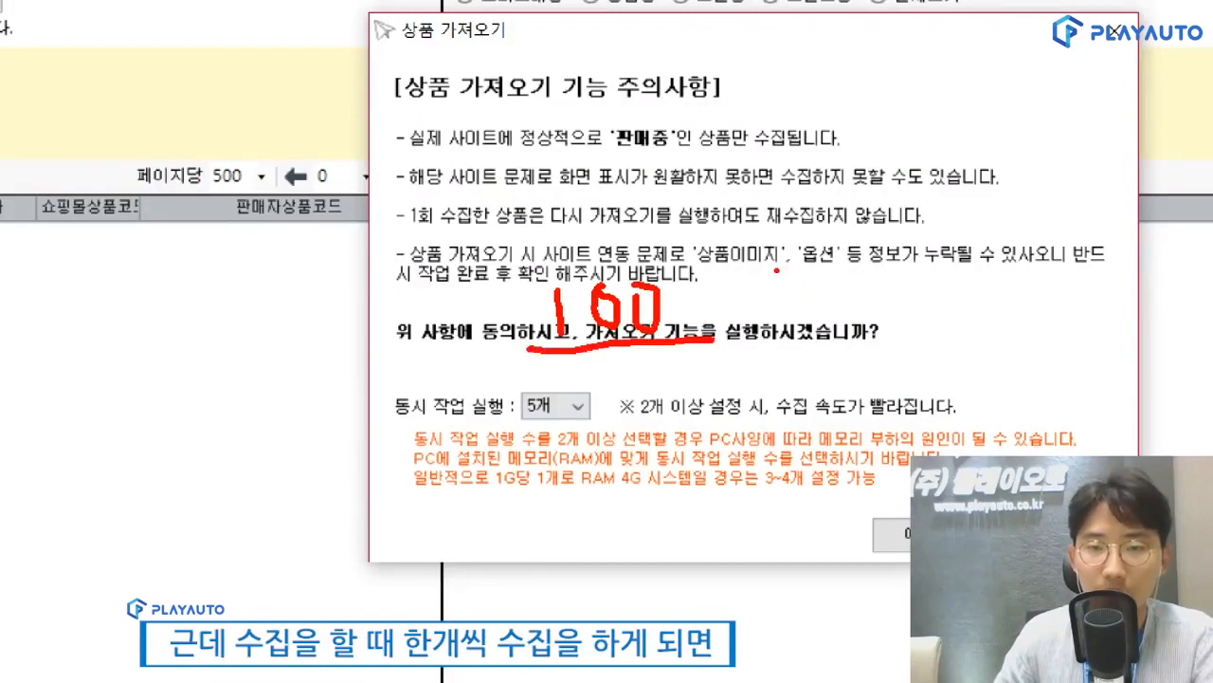
pyautogui.moveTo(778, 268); pyautogui.dragTo(781, 353)
pyautogui.moveTo(817, 276)
pyautogui.mouseDown()
pyautogui.moveTo(864, 273)
pyautogui.moveTo(834, 324)
pyautogui.mouseUp()
pyautogui.moveTo(884, 239); pyautogui.dragTo(888, 332)
pyautogui.moveTo(895, 288); pyautogui.dragTo(912, 282)
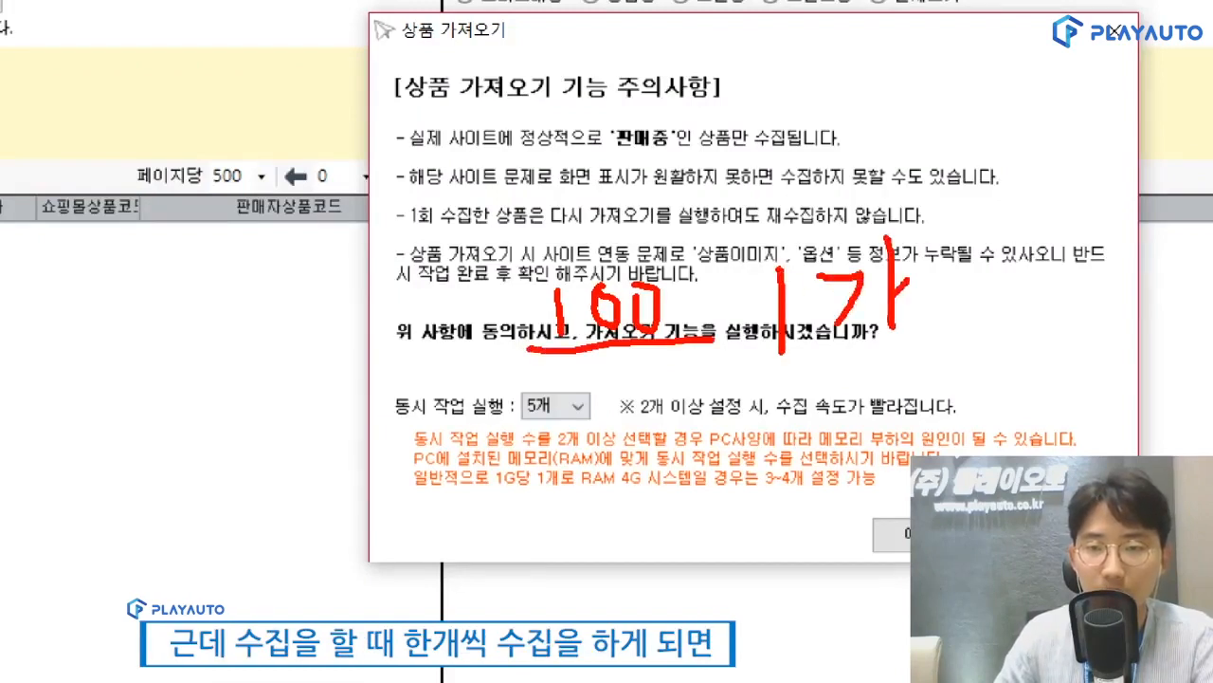
pyautogui.moveTo(916, 218); pyautogui.dragTo(917, 341)
pyautogui.moveTo(749, 379)
pyautogui.mouseDown()
pyautogui.moveTo(933, 373)
pyautogui.moveTo(925, 163)
pyautogui.moveTo(742, 395)
pyautogui.mouseUp()
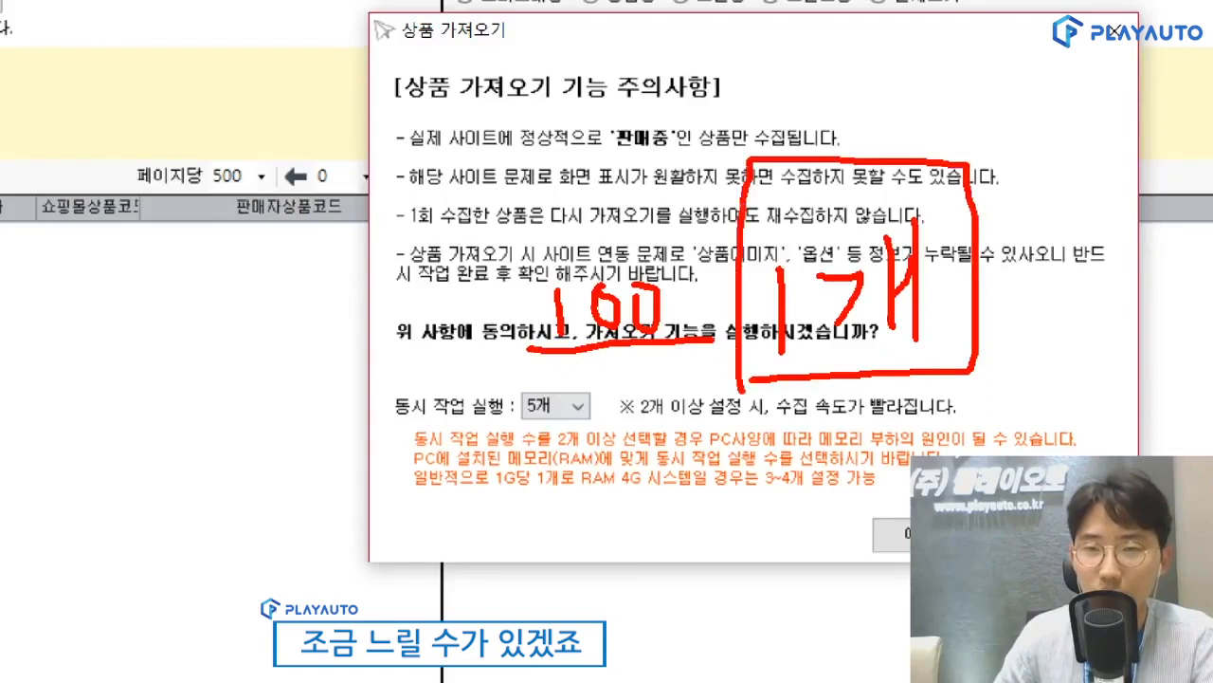
pyautogui.moveTo(704, 446); pyautogui.dragTo(702, 554)
pyautogui.moveTo(756, 517); pyautogui.dragTo(865, 506)
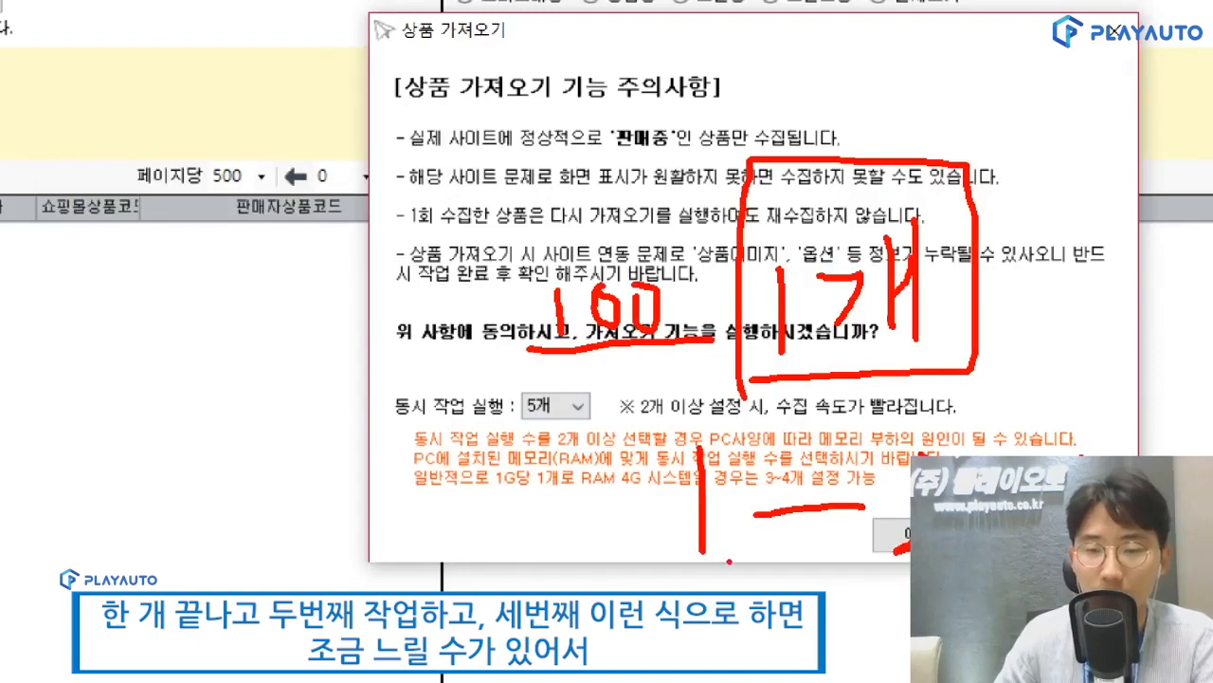
pyautogui.moveTo(472, 422)
pyautogui.mouseDown()
pyautogui.moveTo(544, 434)
pyautogui.moveTo(551, 366)
pyautogui.moveTo(548, 431)
pyautogui.mouseUp()
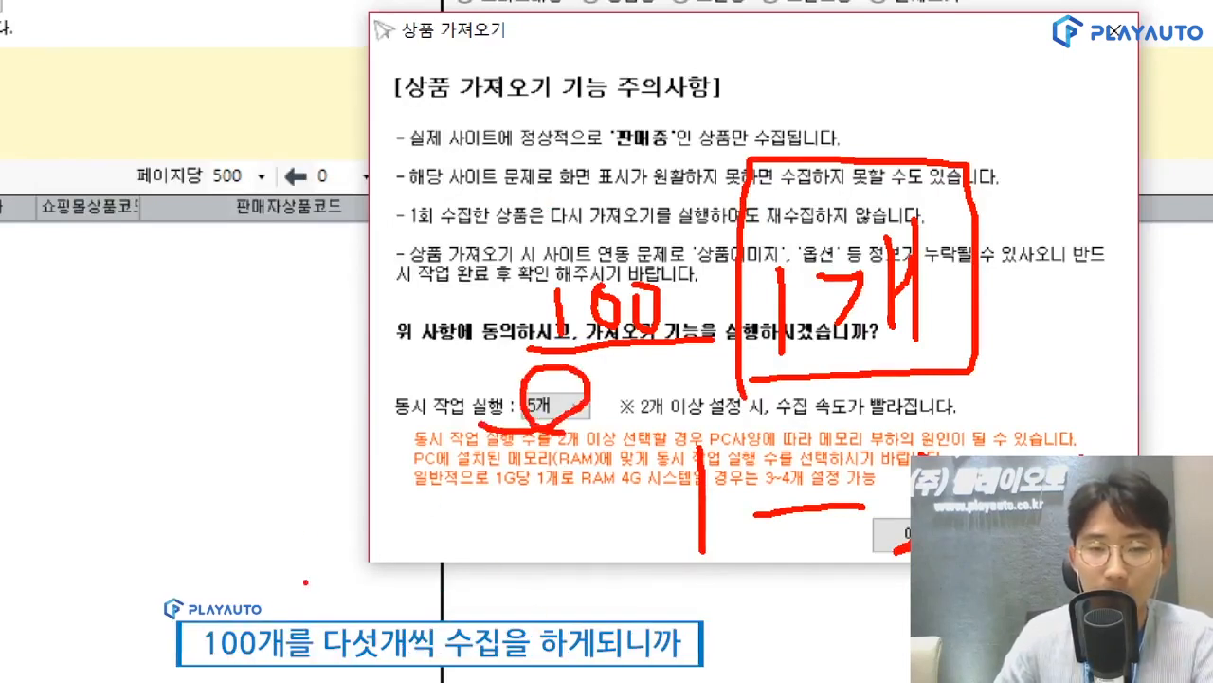
pyautogui.moveTo(307, 491)
pyautogui.mouseDown()
pyautogui.moveTo(379, 574)
pyautogui.moveTo(474, 607)
pyautogui.mouseUp()
pyautogui.moveTo(326, 543)
pyautogui.mouseDown()
pyautogui.moveTo(625, 529)
pyautogui.moveTo(600, 616)
pyautogui.mouseUp()
pyautogui.moveTo(641, 516); pyautogui.dragTo(669, 578)
pyautogui.moveTo(692, 531); pyautogui.dragTo(694, 607)
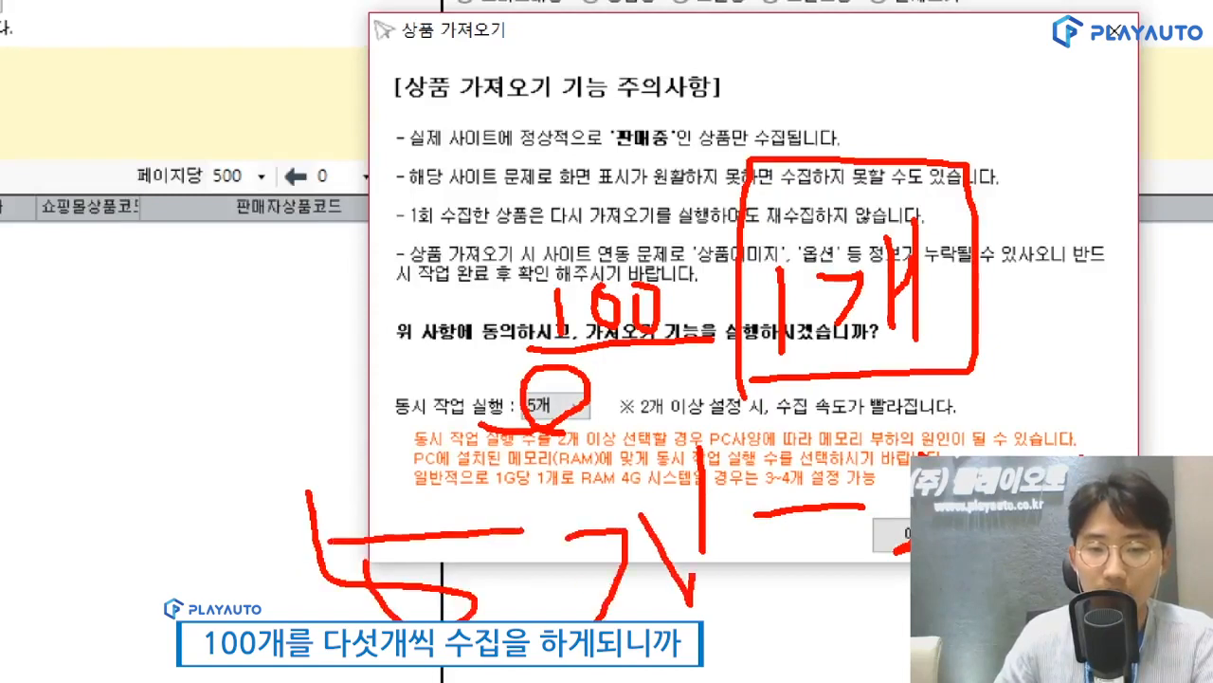
pyautogui.moveTo(709, 488); pyautogui.dragTo(724, 616)
pyautogui.press('Escape')
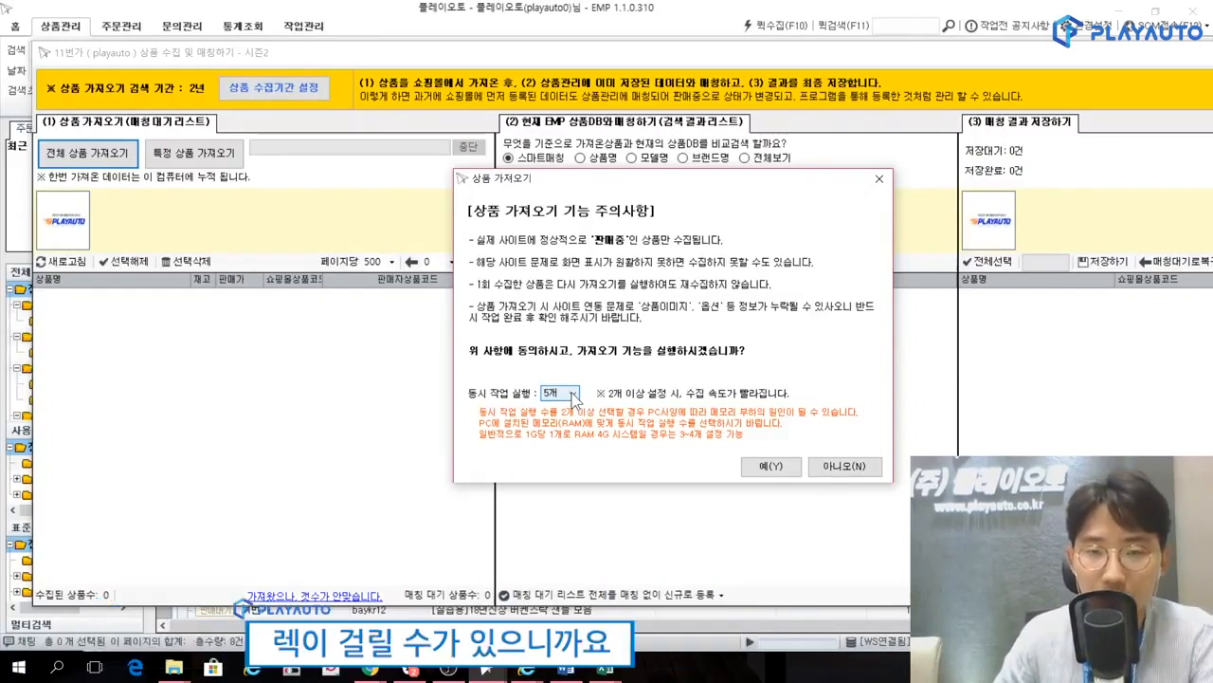
# Set the number of concurrent jobs (동시 작업 실행) to 30개 and agree to start the full product import.
pyautogui.click(573, 394)
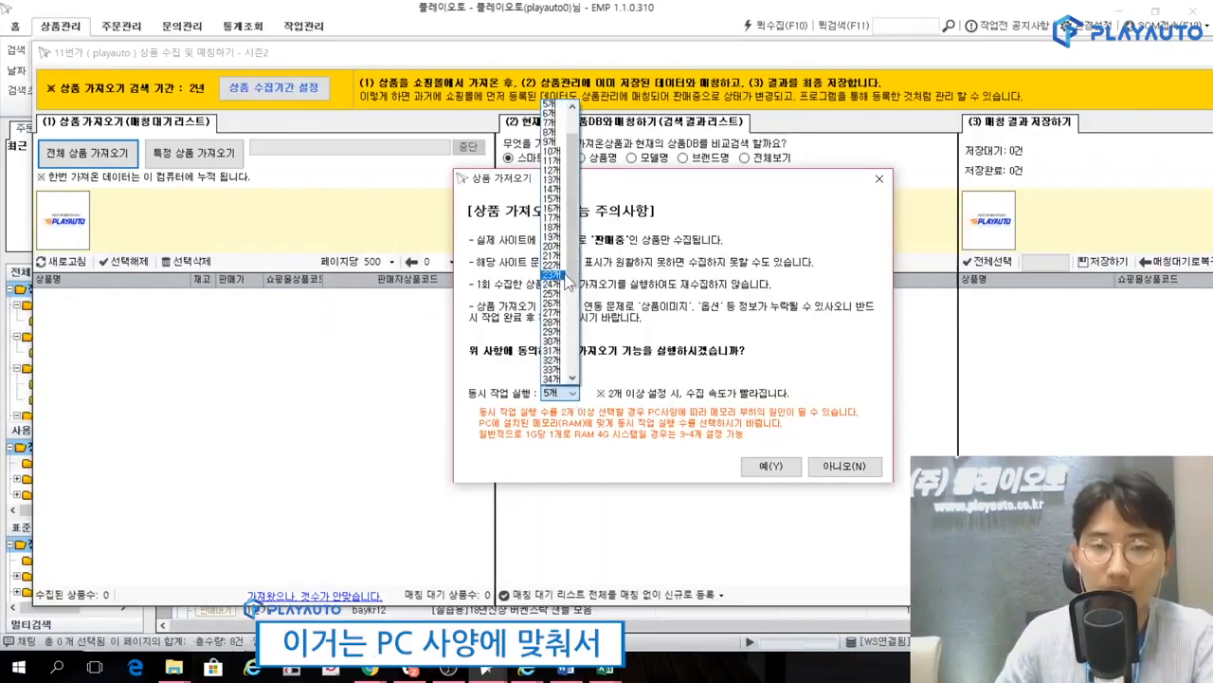
pyautogui.moveTo(572, 273); pyautogui.dragTo(561, 299)
pyautogui.click(561, 304)
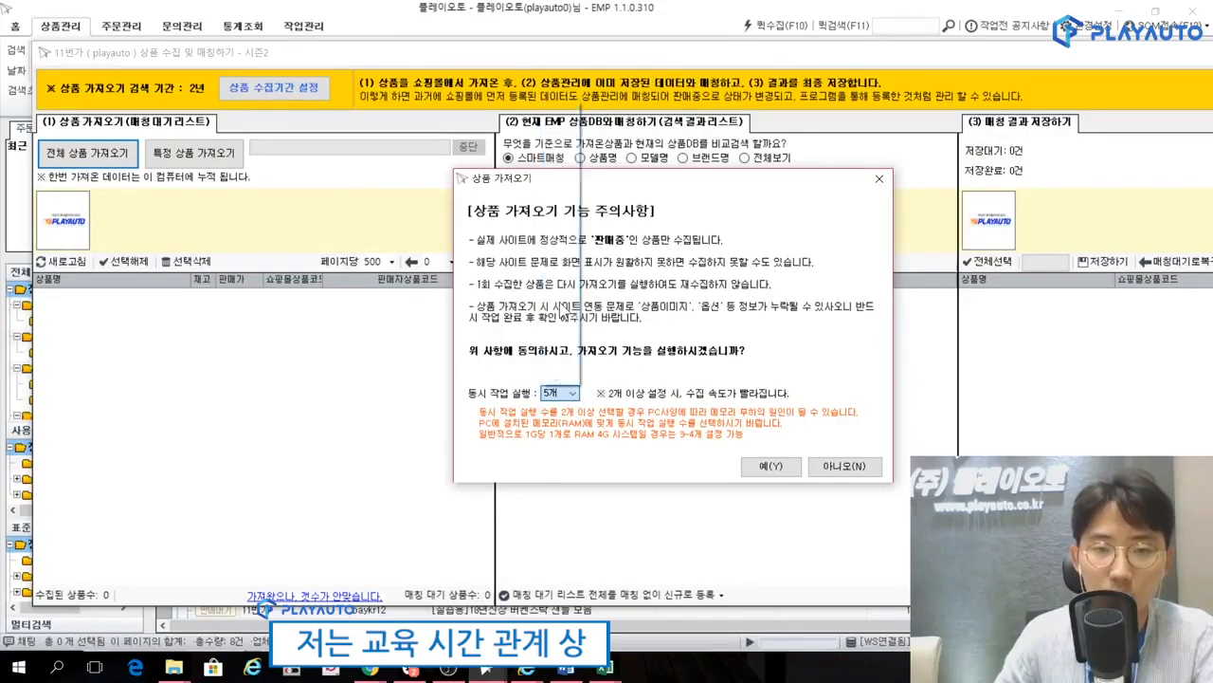
pyautogui.click(787, 469)
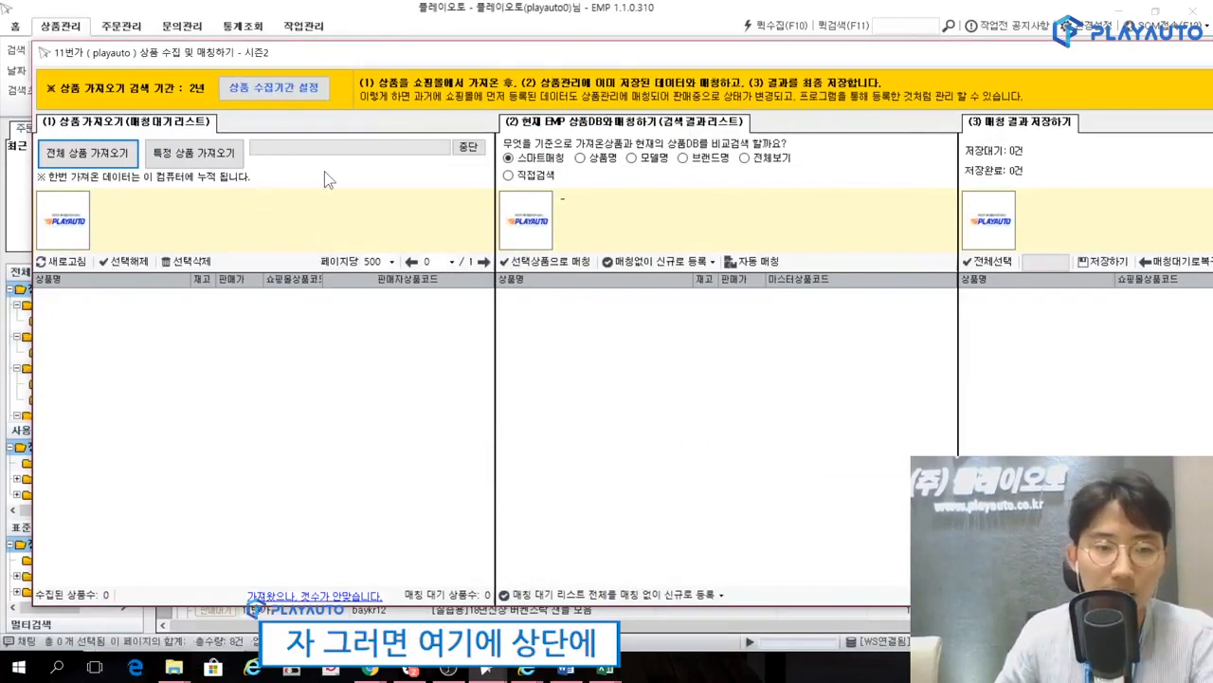
pyautogui.moveTo(394, 171)
pyautogui.mouseDown()
pyautogui.moveTo(410, 102)
pyautogui.moveTo(392, 168)
pyautogui.mouseUp()
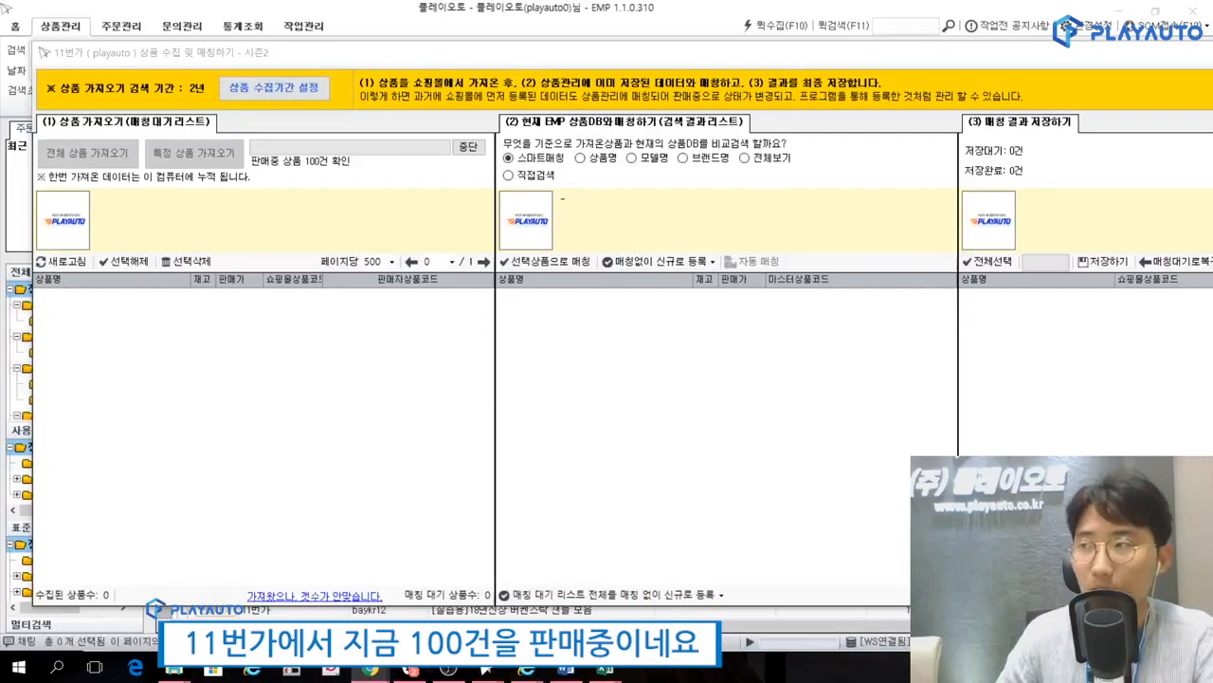
pyautogui.moveTo(344, 174)
pyautogui.mouseDown()
pyautogui.moveTo(258, 155)
pyautogui.moveTo(347, 168)
pyautogui.mouseUp()
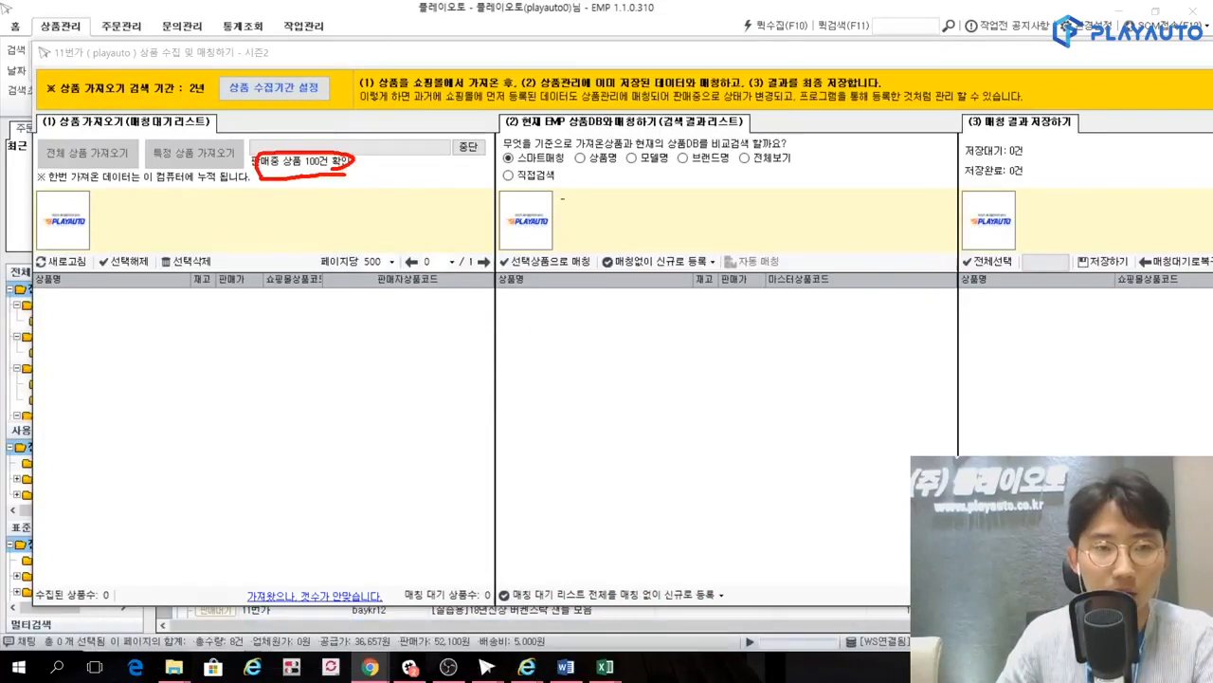
pyautogui.press('Escape')
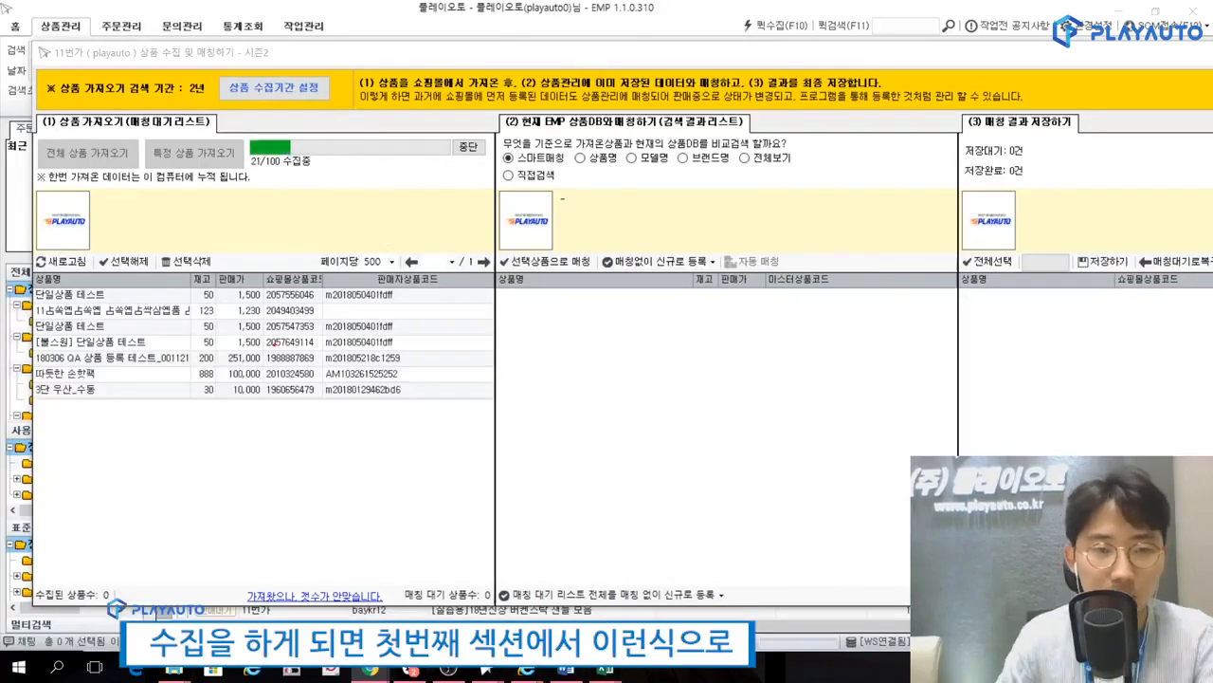
pyautogui.moveTo(295, 409)
pyautogui.mouseDown()
pyautogui.moveTo(34, 285)
pyautogui.moveTo(365, 275)
pyautogui.moveTo(284, 411)
pyautogui.moveTo(229, 440)
pyautogui.moveTo(229, 524)
pyautogui.mouseUp()
pyautogui.moveTo(200, 482); pyautogui.dragTo(230, 526)
pyautogui.moveTo(229, 527); pyautogui.dragTo(265, 466)
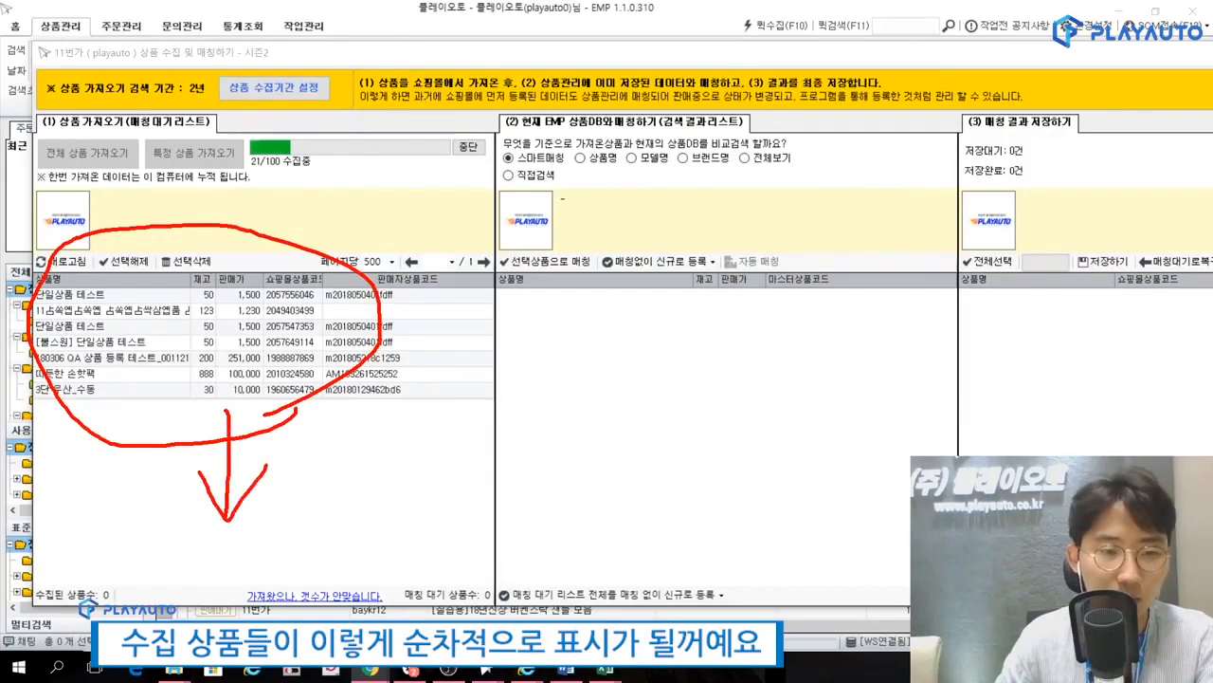
pyautogui.press('Escape')
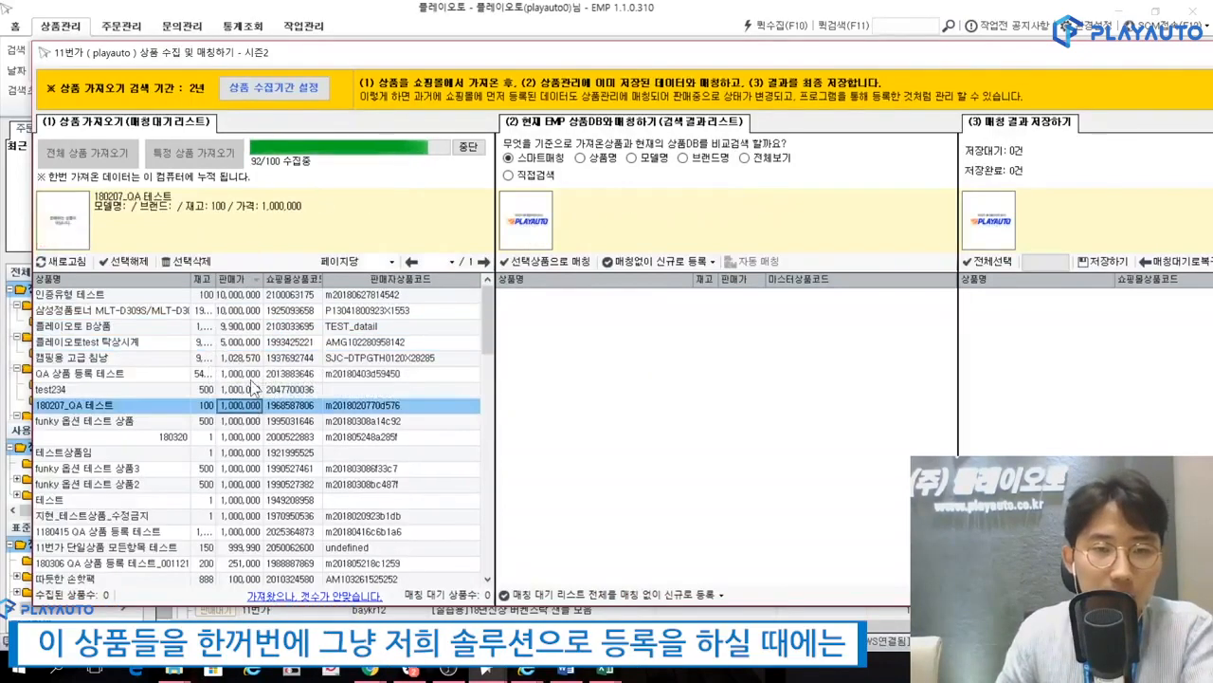
# Select all collected products in the matching wait list (매칭대기리스트).
pyautogui.click(122, 264)
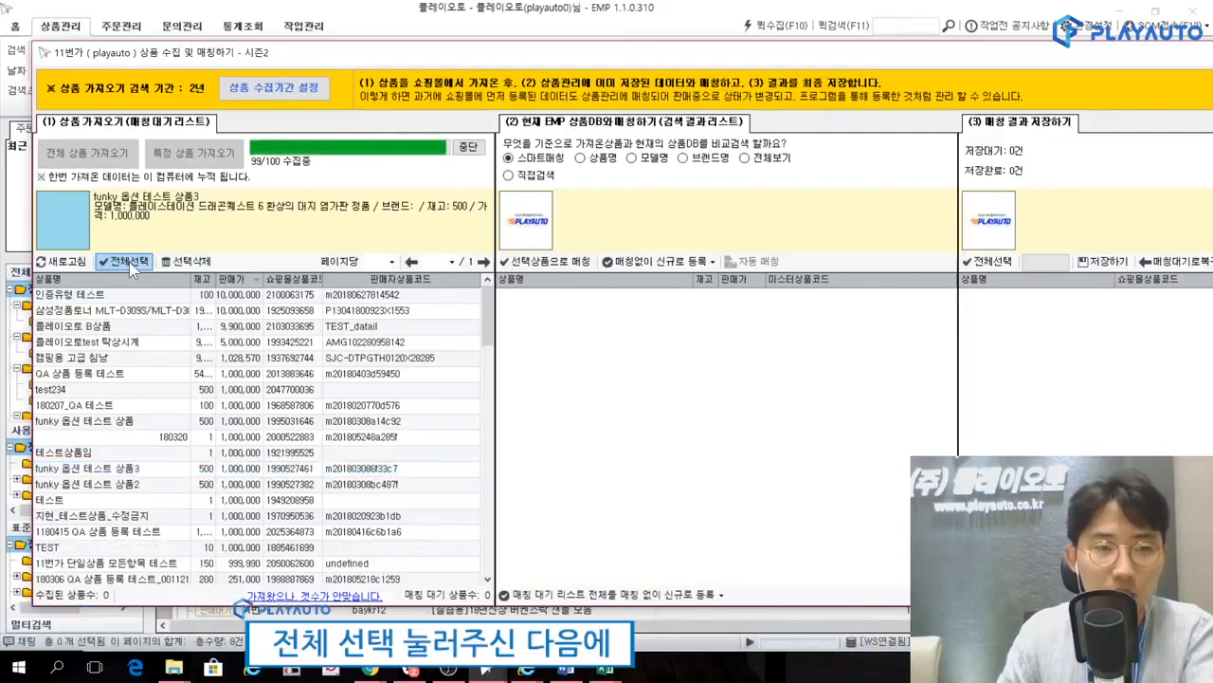
pyautogui.click(130, 261)
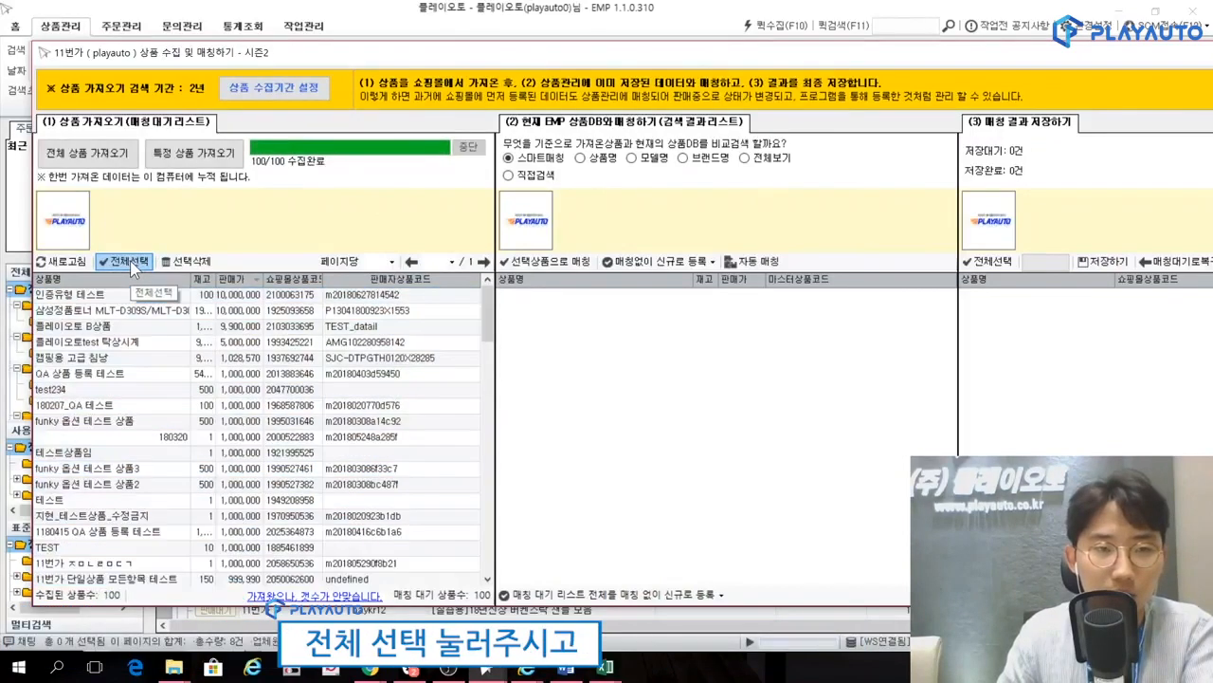
pyautogui.click(130, 262)
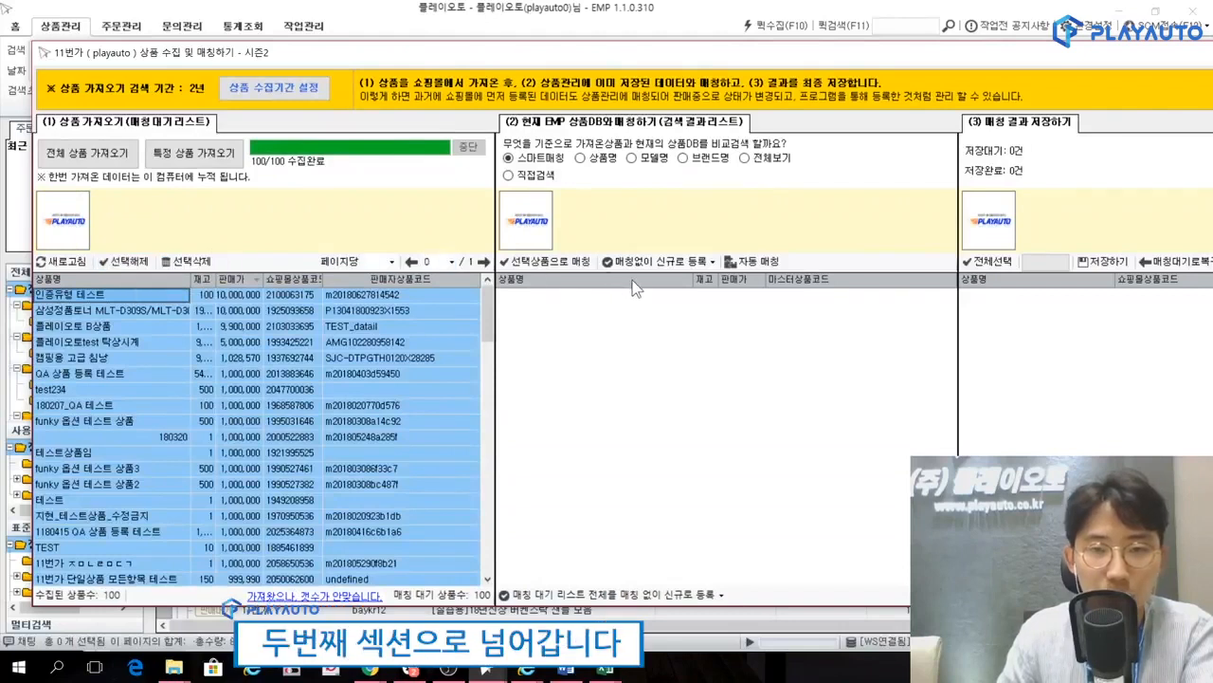
# View the two master product code options offered for registering products as new without matching (매칭없이 신규로 등록).
pyautogui.moveTo(756, 403)
pyautogui.mouseDown()
pyautogui.moveTo(733, 462)
pyautogui.moveTo(517, 398)
pyautogui.moveTo(804, 109)
pyautogui.moveTo(604, 495)
pyautogui.mouseUp()
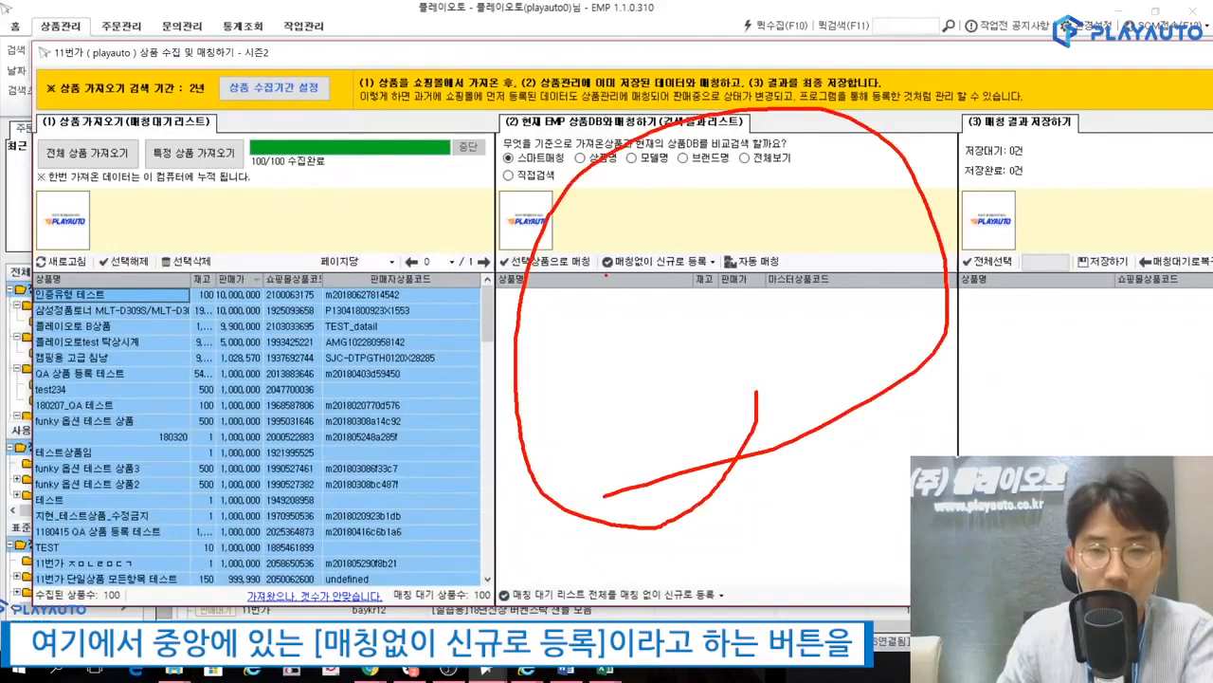
pyautogui.moveTo(658, 277)
pyautogui.mouseDown()
pyautogui.moveTo(730, 277)
pyautogui.moveTo(652, 231)
pyautogui.mouseUp()
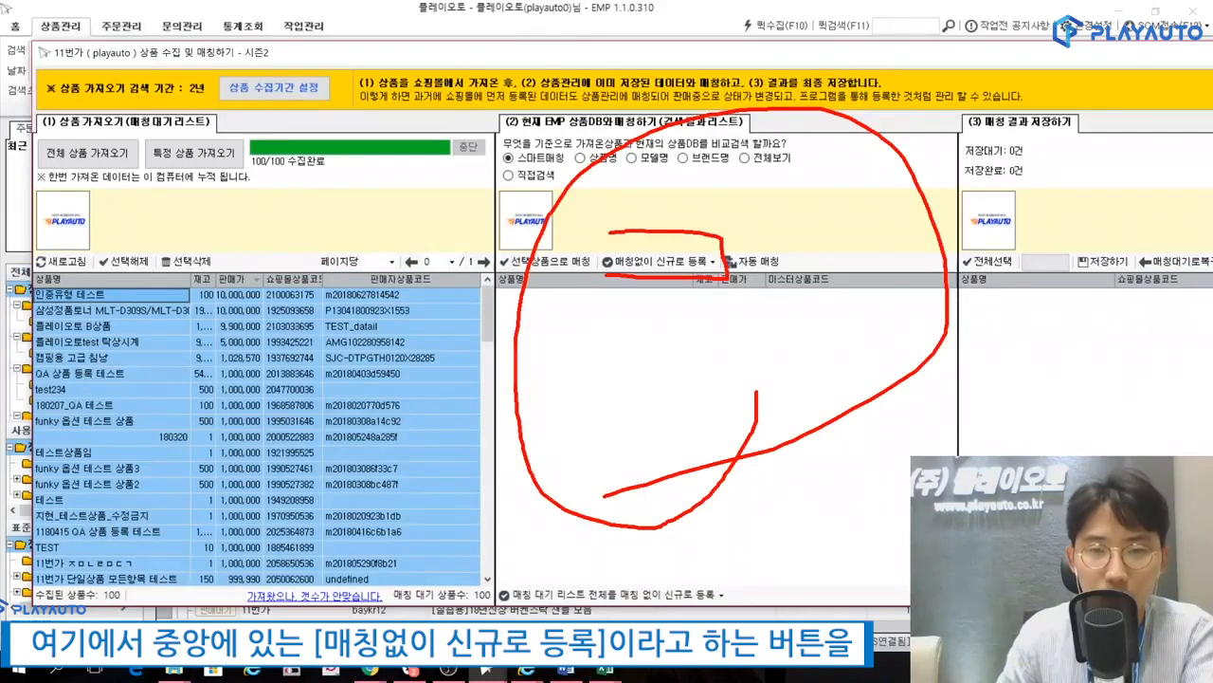
pyautogui.press('Escape')
pyautogui.click(654, 262)
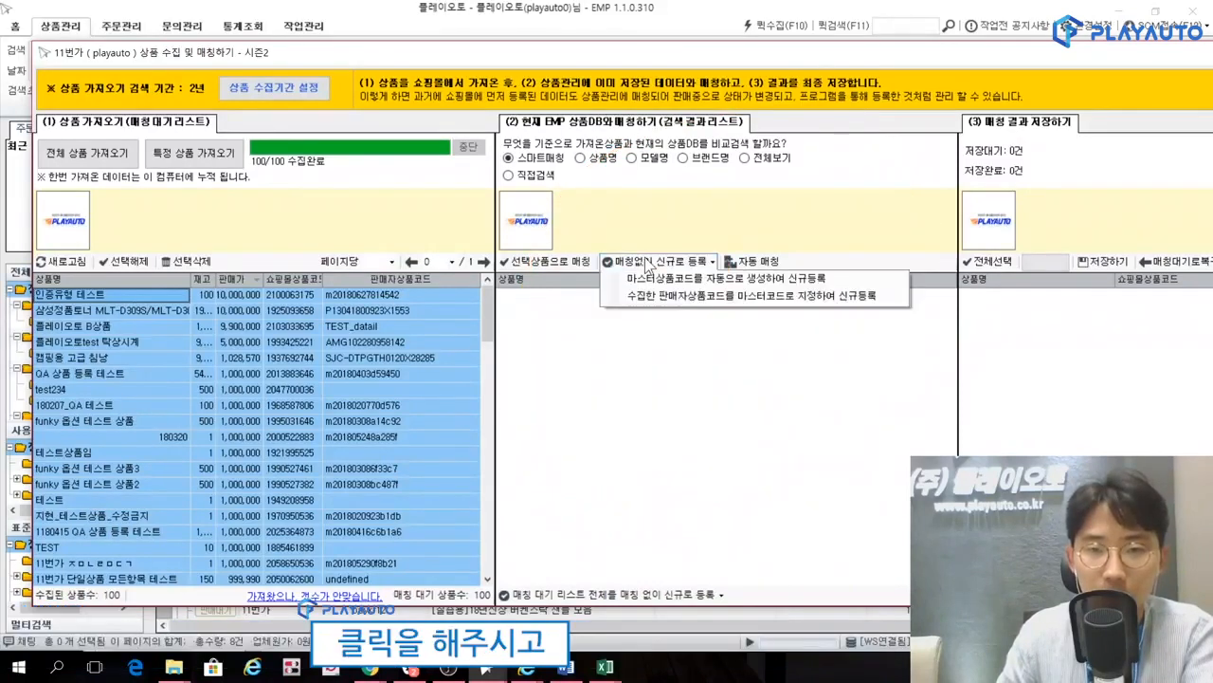
pyautogui.moveTo(622, 285); pyautogui.dragTo(861, 283)
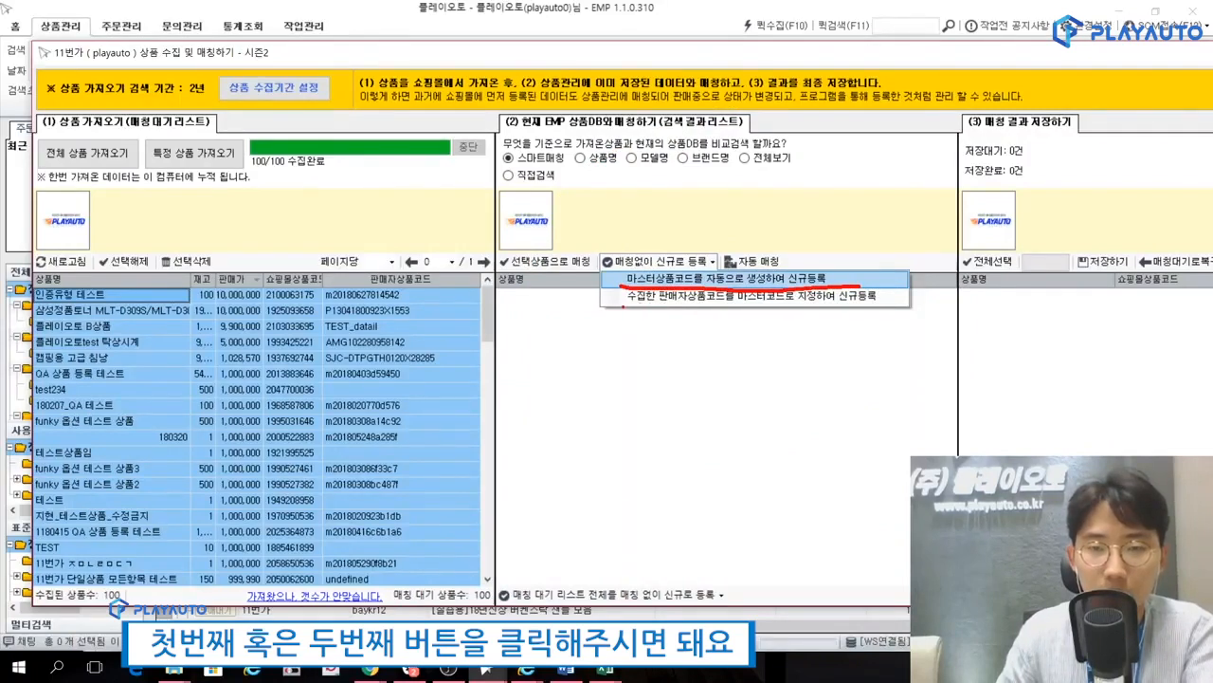
pyautogui.moveTo(624, 305); pyautogui.dragTo(892, 273)
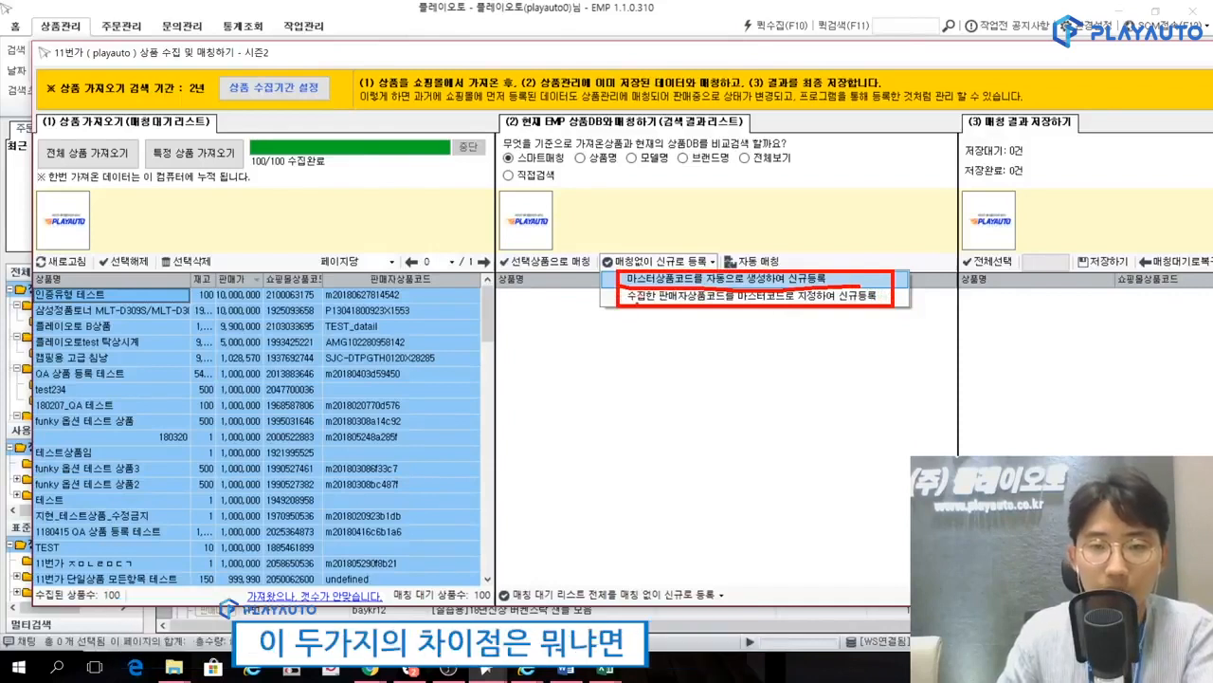
pyautogui.moveTo(629, 305)
pyautogui.mouseDown()
pyautogui.moveTo(617, 352)
pyautogui.moveTo(631, 298)
pyautogui.moveTo(646, 317)
pyautogui.mouseUp()
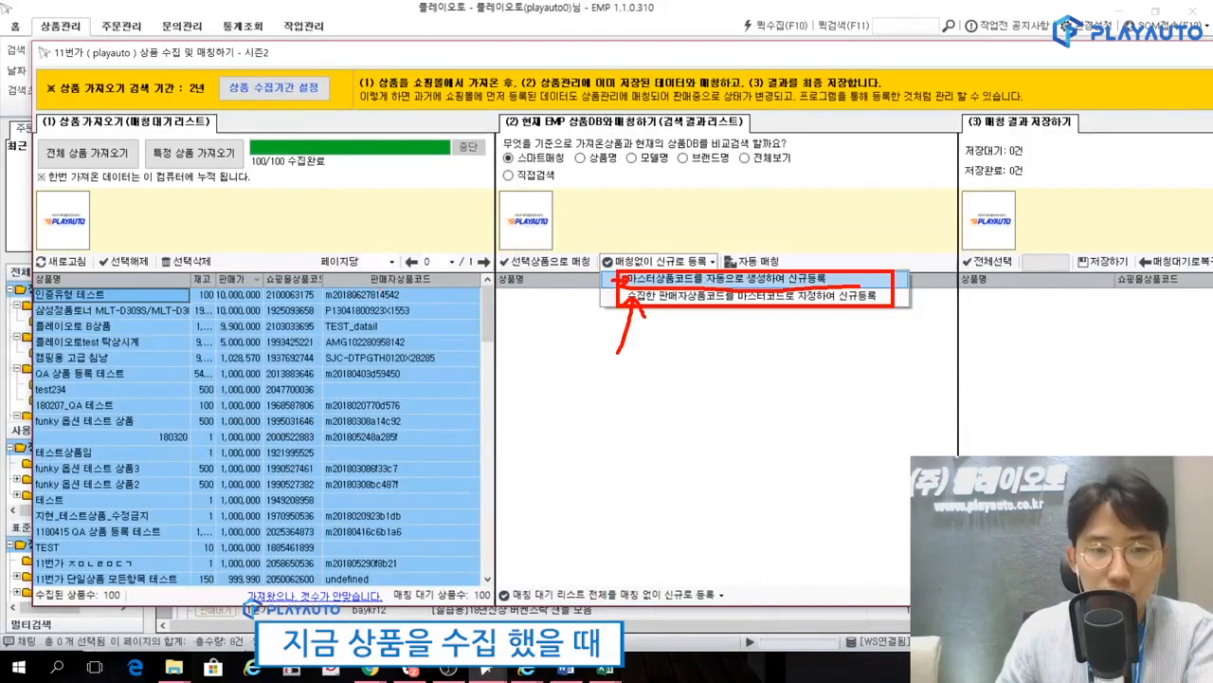
pyautogui.moveTo(369, 290)
pyautogui.mouseDown()
pyautogui.moveTo(449, 277)
pyautogui.moveTo(381, 262)
pyautogui.moveTo(368, 286)
pyautogui.mouseUp()
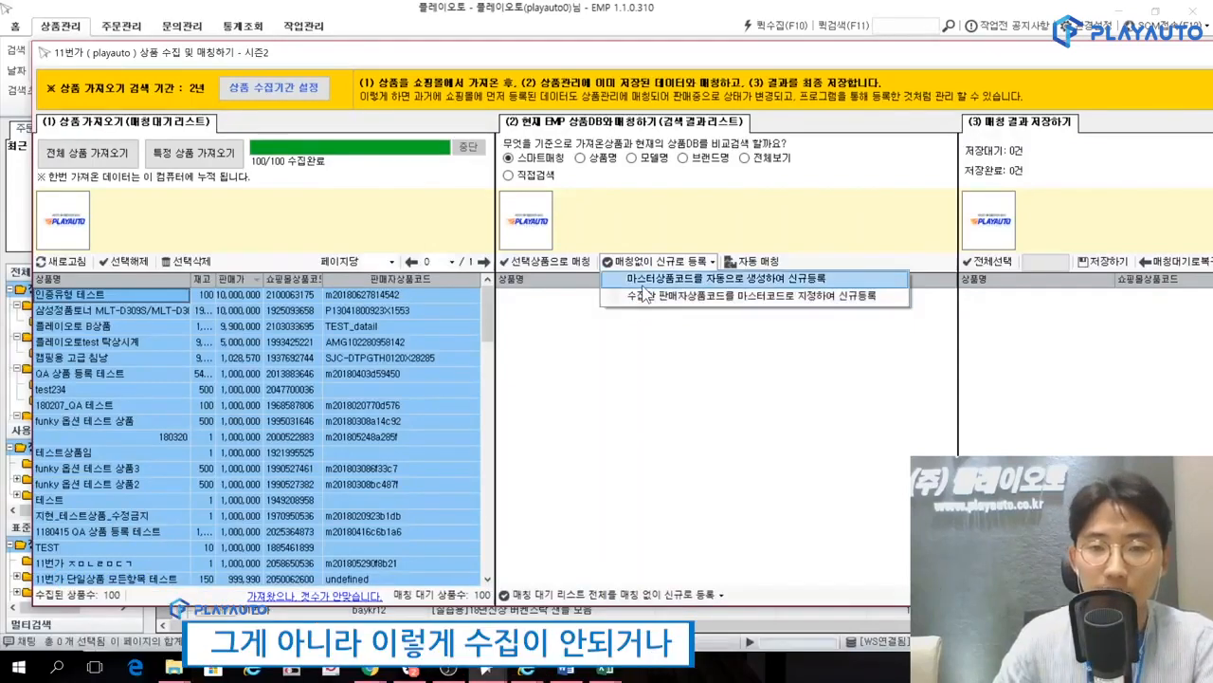
# Examine the seller product codes (판매자상품코드) in the collected product list, including those of 플레이오토test 탁상시계 and test234.
pyautogui.click(386, 364)
pyautogui.click(387, 389)
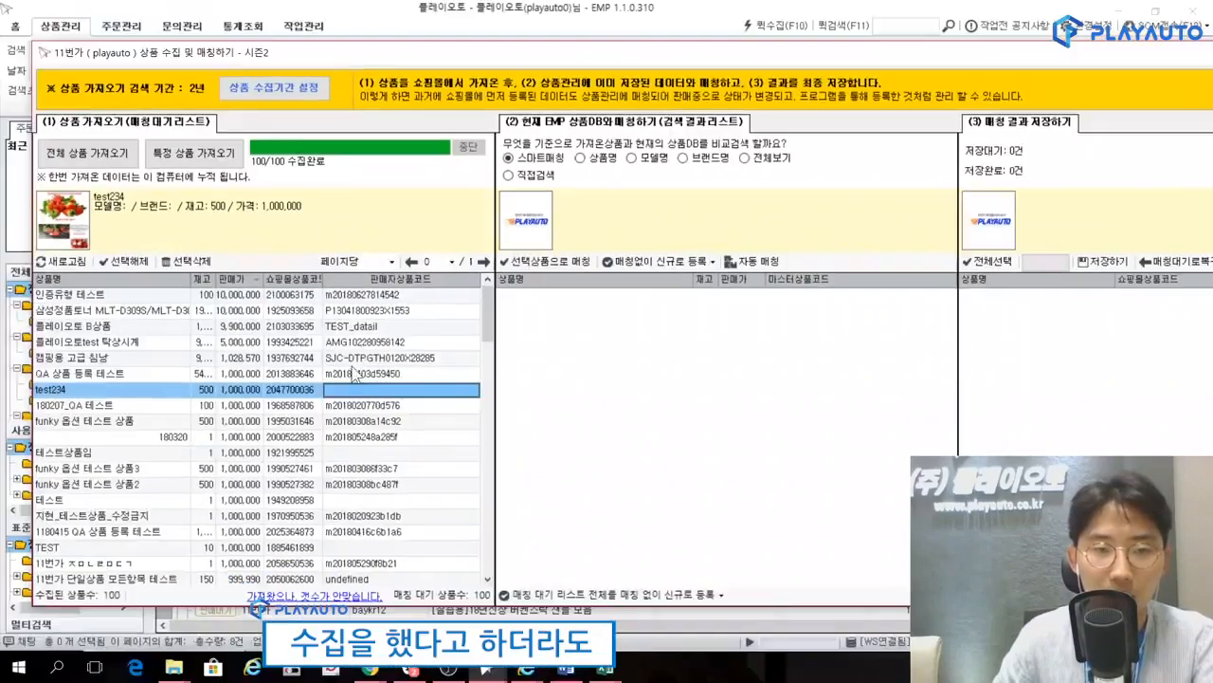
pyautogui.click(394, 310)
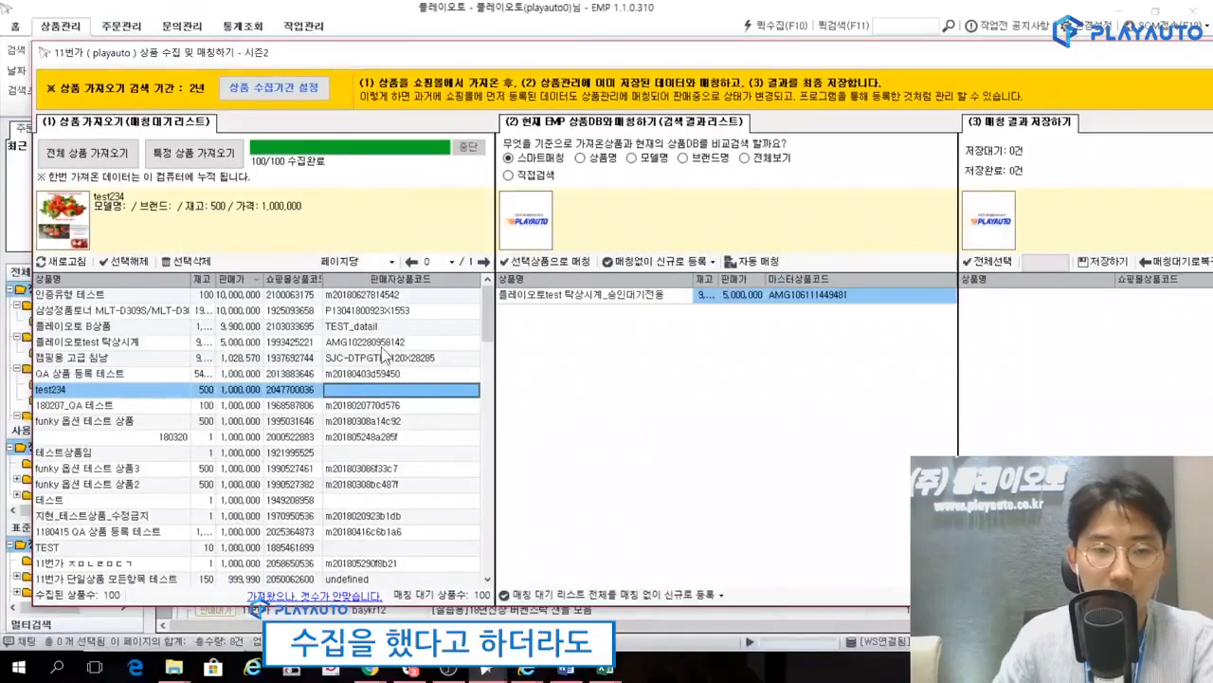
pyautogui.scroll(-6, 413, 326)
pyautogui.scroll(-15, 387, 355)
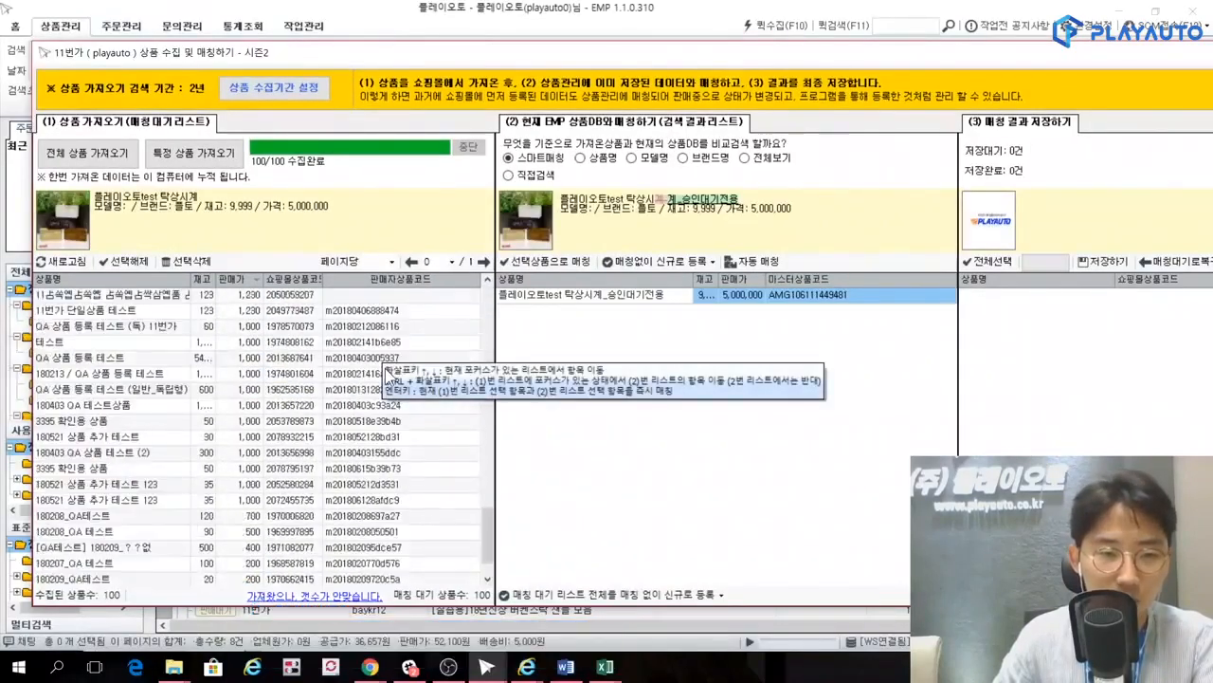
pyautogui.scroll(20, 387, 457)
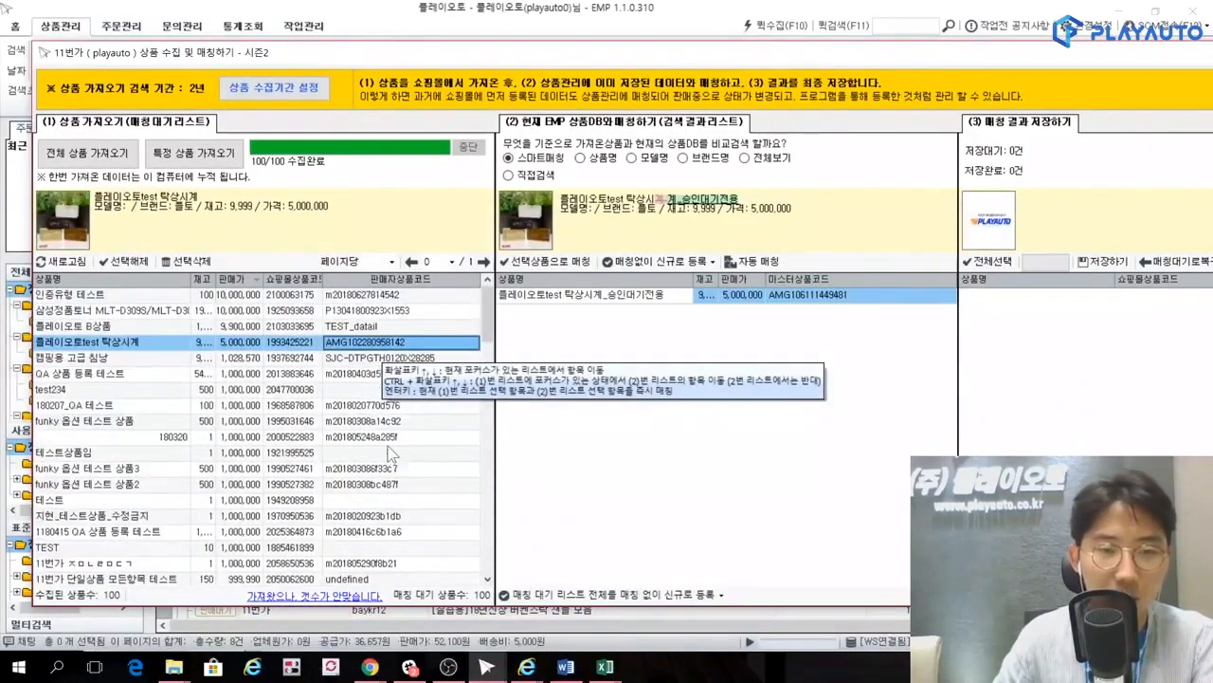
pyautogui.click(374, 390)
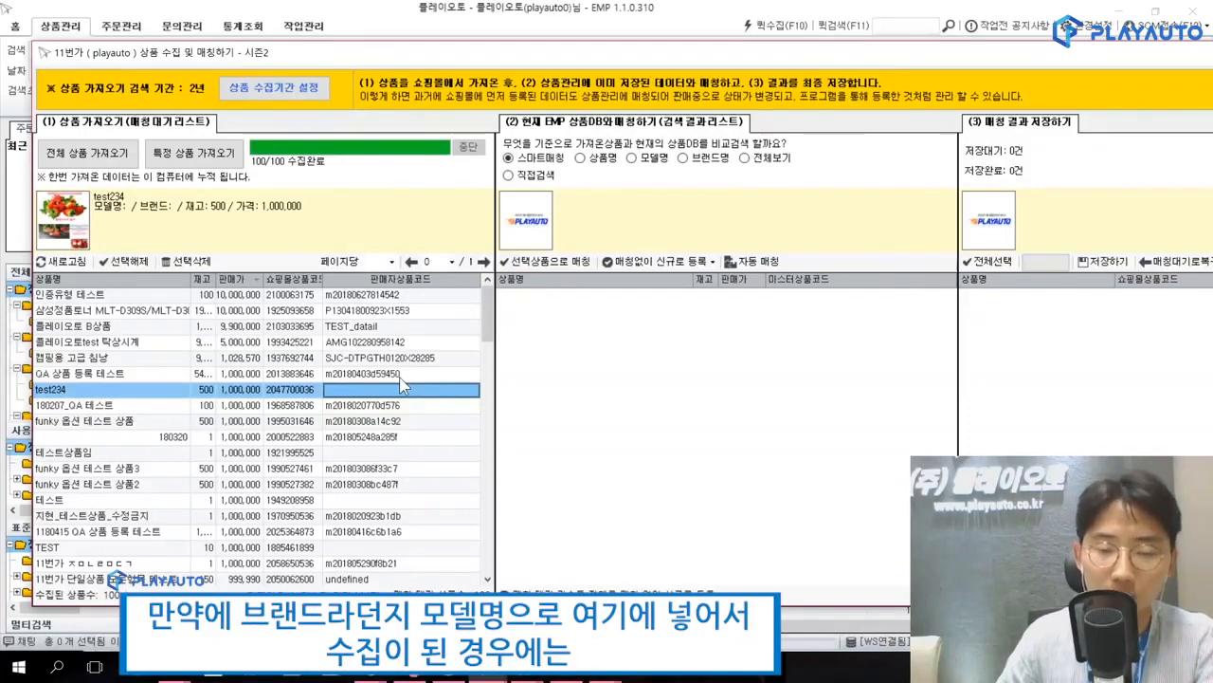
pyautogui.click(399, 376)
pyautogui.click(396, 390)
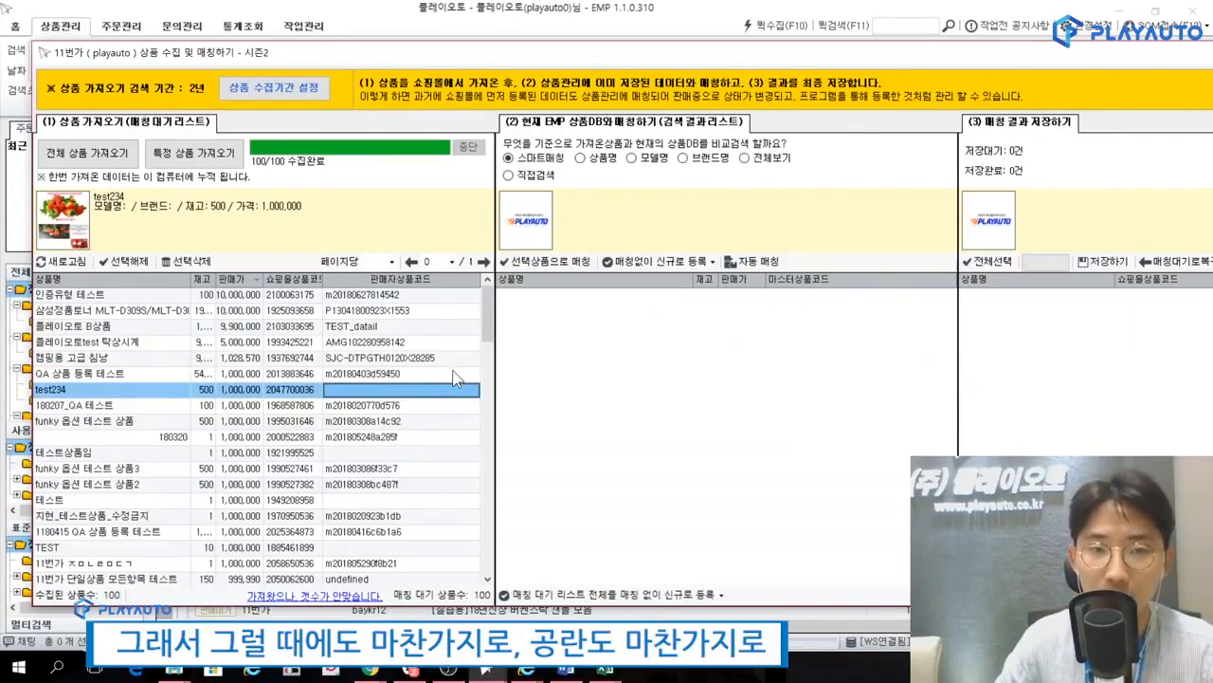
# Select all collected products and queue them as new registrations without matching, with master product codes generated automatically (마스터상품코드를 자동으로 생성하여 신규등록).
pyautogui.click(685, 262)
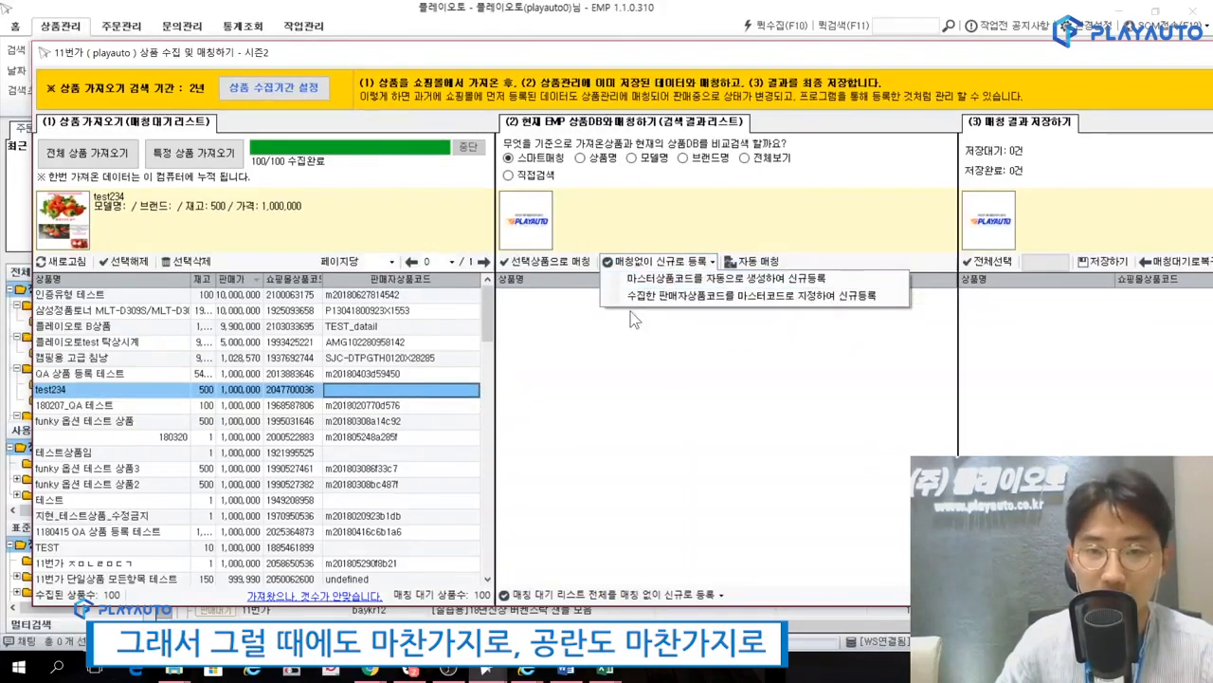
pyautogui.click(140, 262)
pyautogui.click(141, 264)
pyautogui.click(711, 263)
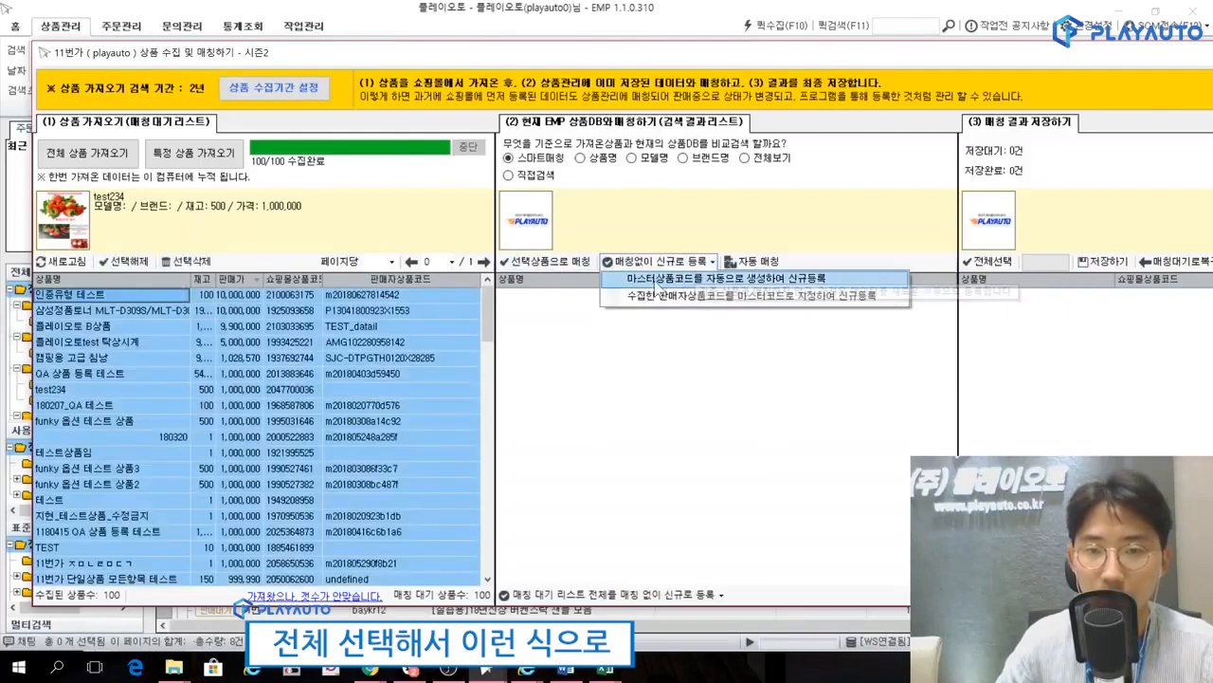
pyautogui.click(684, 280)
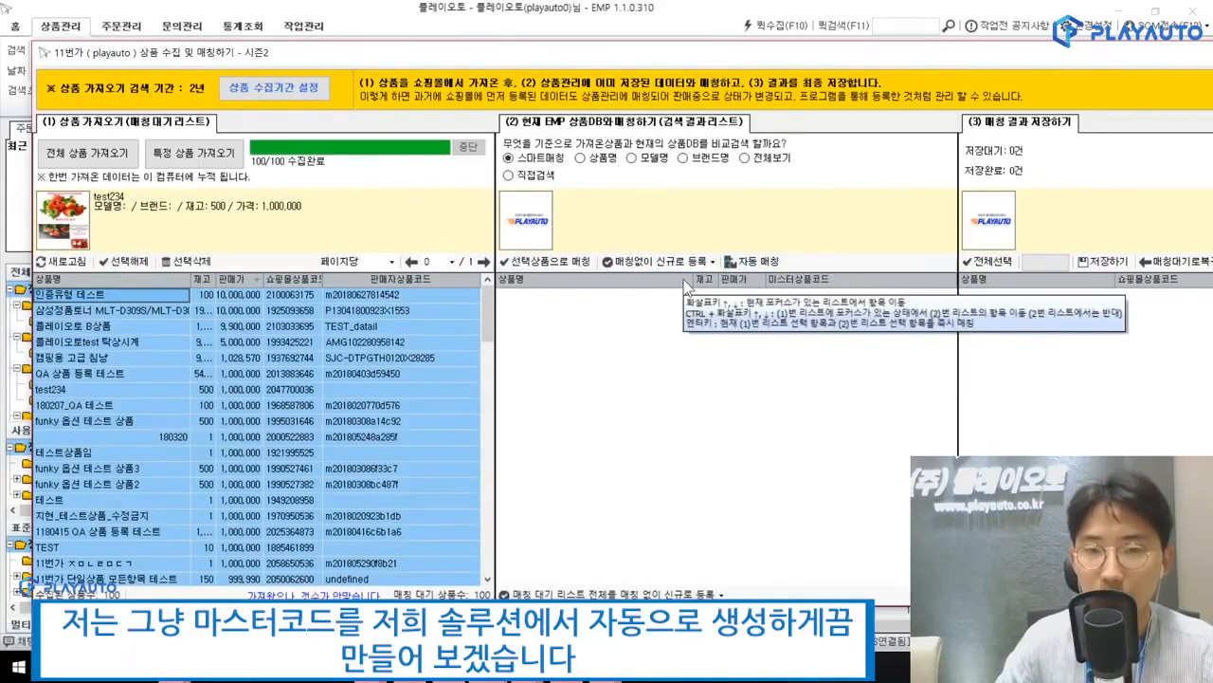
pyautogui.click(664, 266)
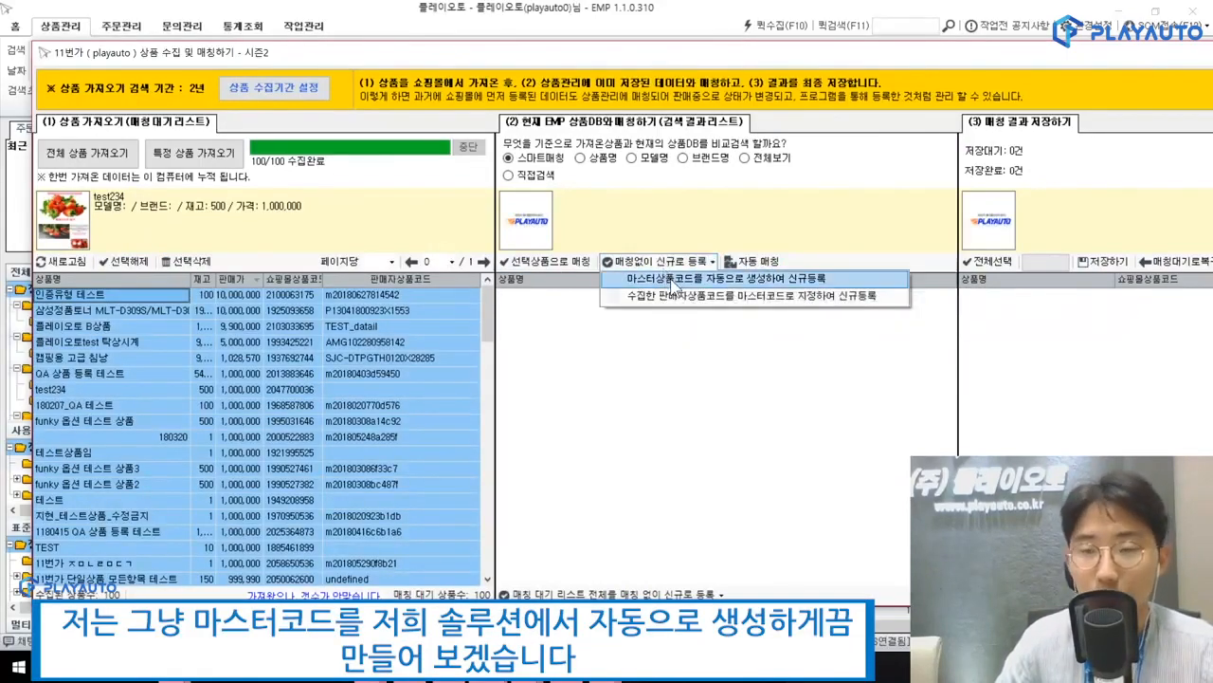
pyautogui.click(672, 281)
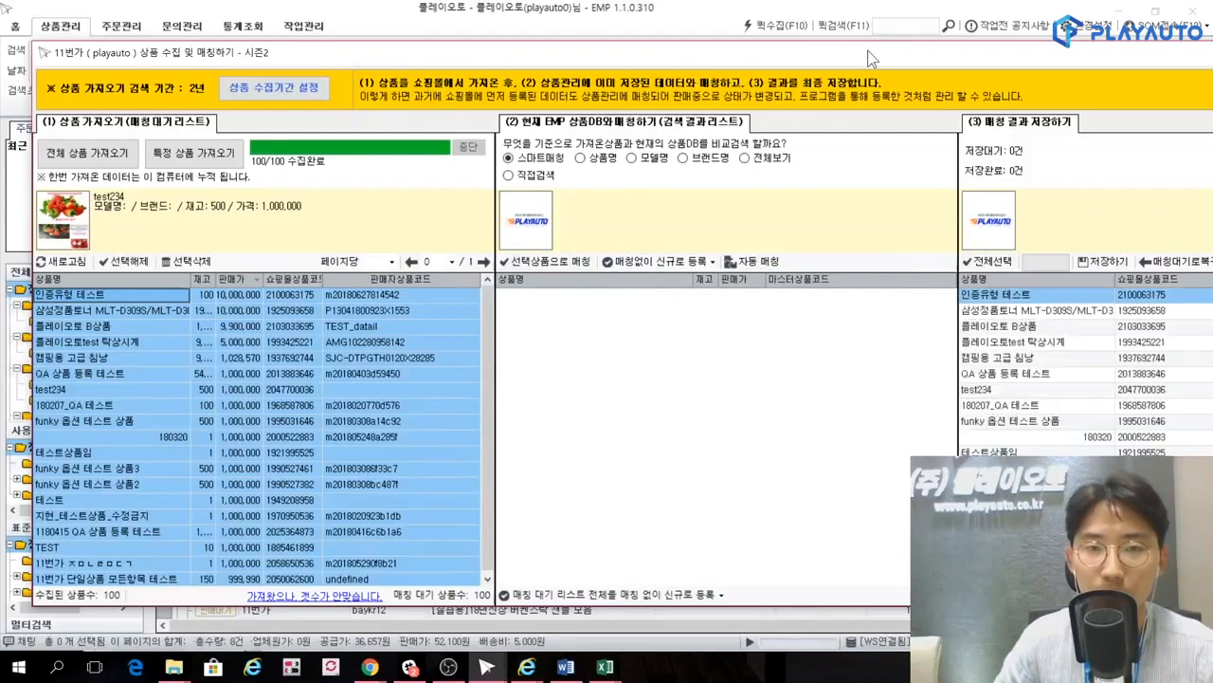
# Select all products in the matching results and restore them to the matching wait list (매칭대기로복구).
pyautogui.moveTo(875, 55); pyautogui.dragTo(660, 54)
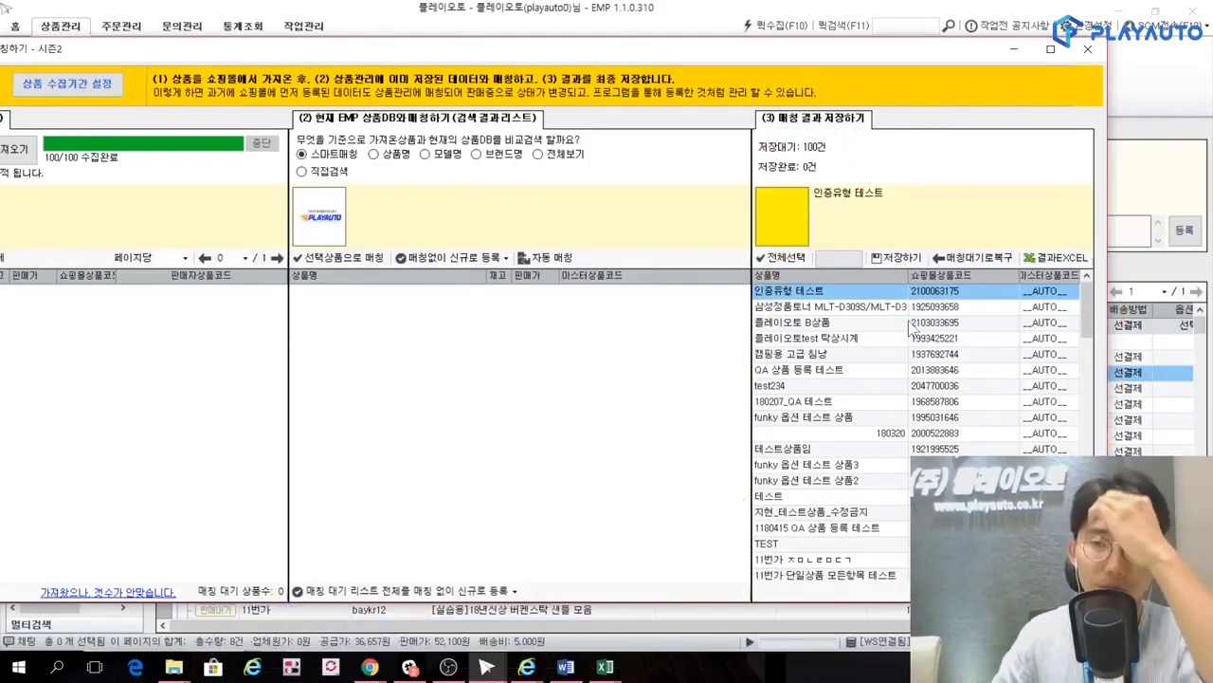
pyautogui.click(794, 260)
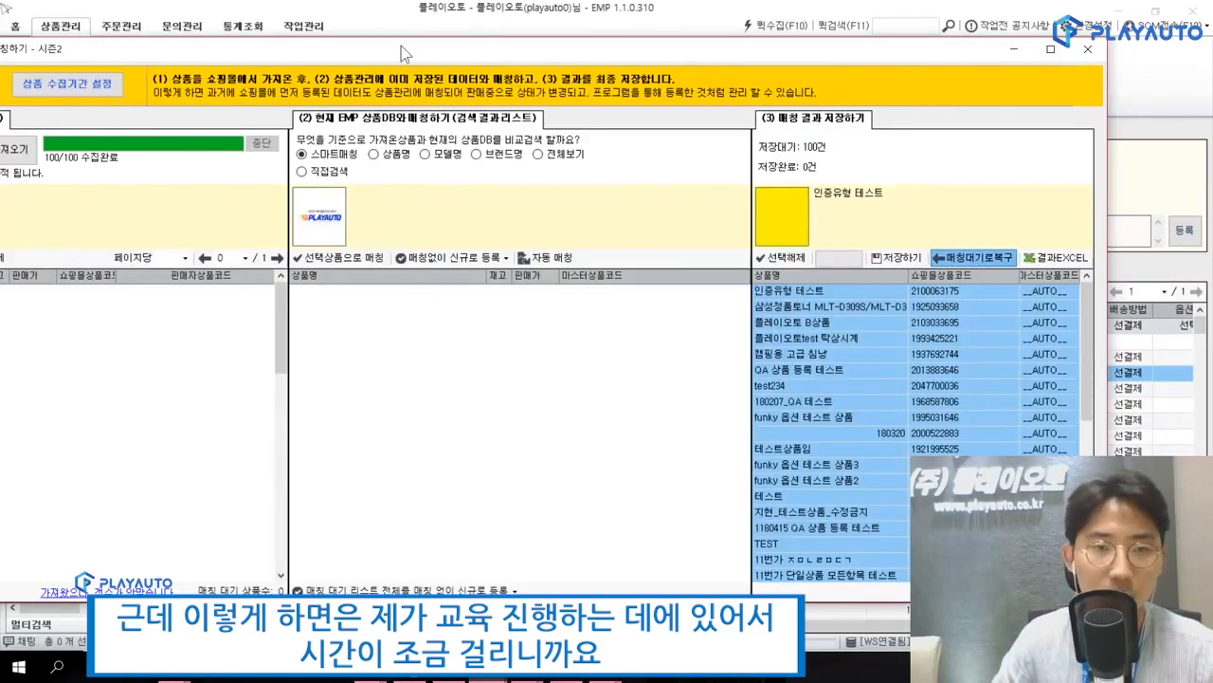
pyautogui.moveTo(401, 46); pyautogui.dragTo(485, 48)
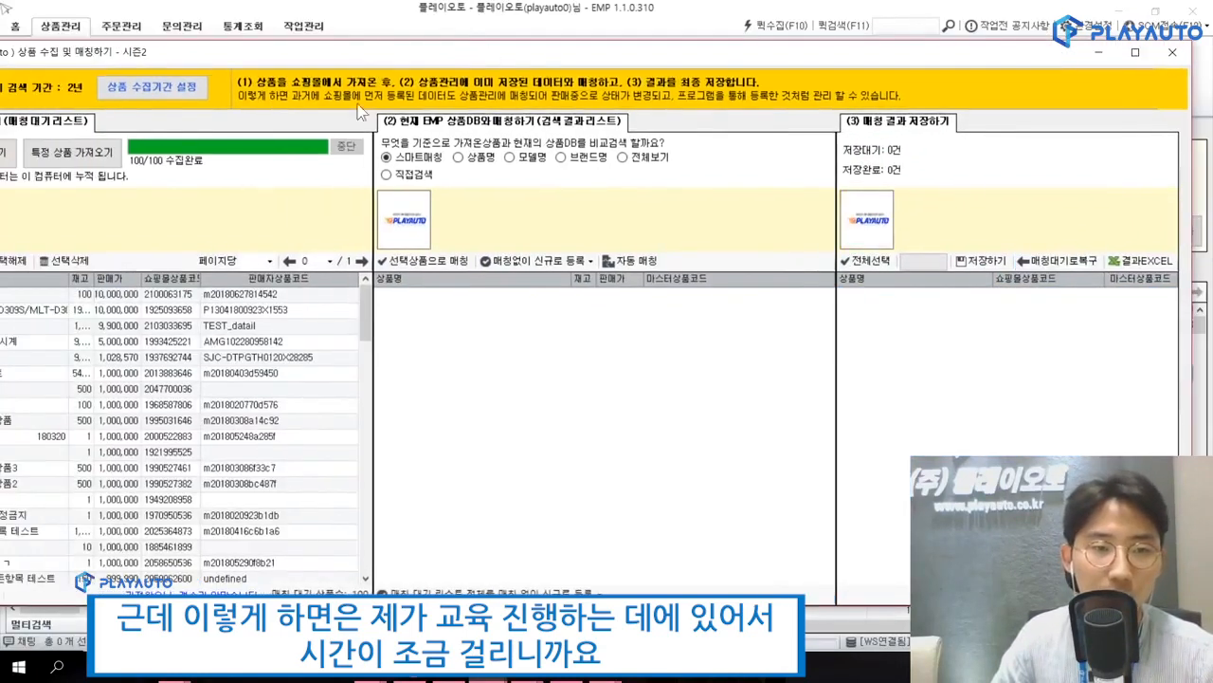
pyautogui.moveTo(306, 46); pyautogui.dragTo(438, 51)
# Queue the collected product 플레이오토test 탁상시계 for new registration without matching, with its master product code generated automatically (마스터상품코드를 자동으로 생성하여 신규등록).
pyautogui.click(244, 344)
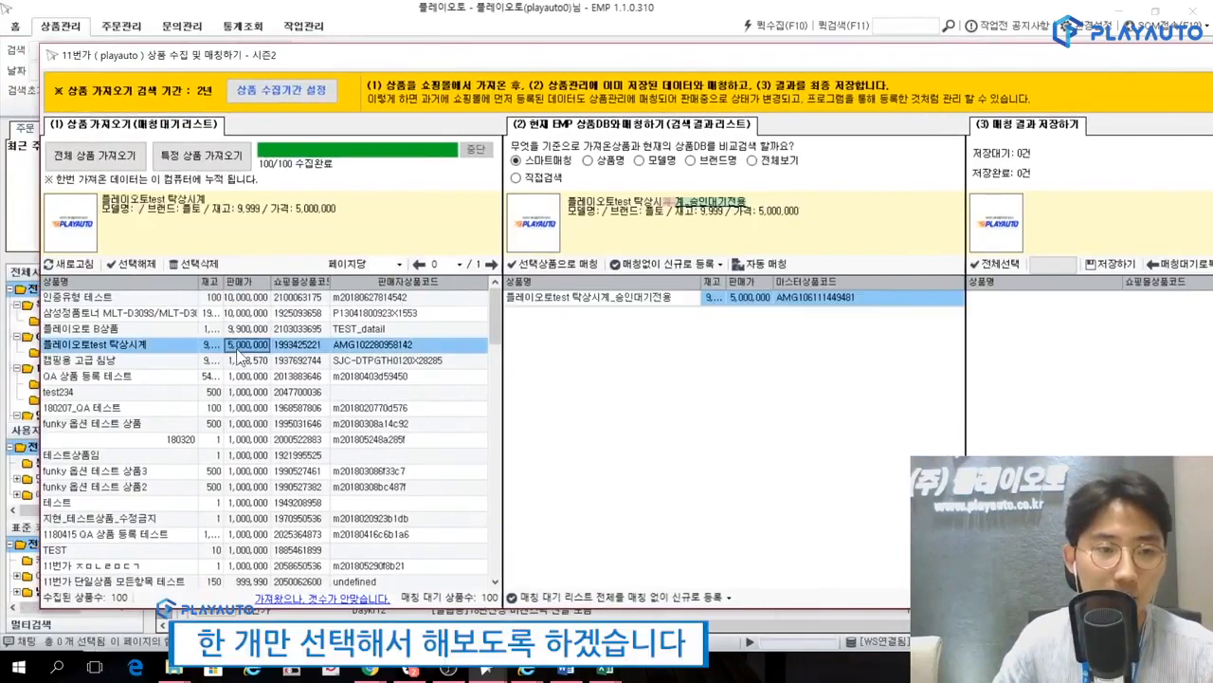
pyautogui.click(664, 264)
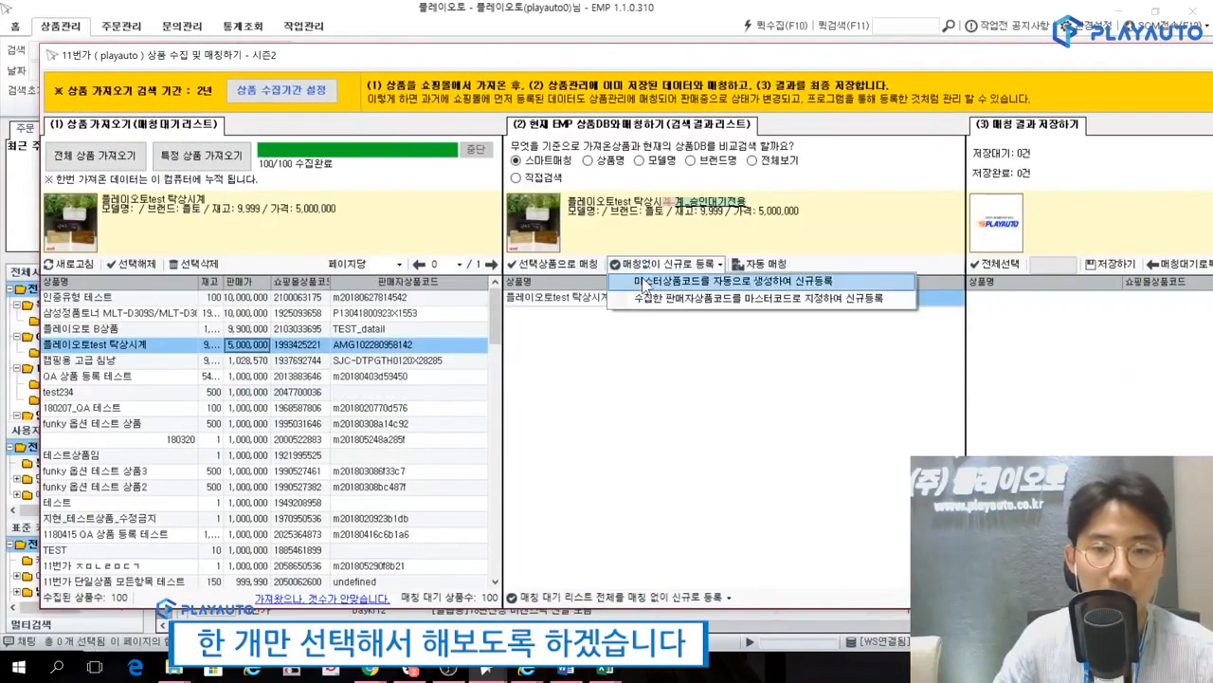
pyautogui.click(721, 276)
# Save the queued matching result for 플레이오토test 탁상시계 and minimize the 11번가 product collection window.
pyautogui.moveTo(802, 60); pyautogui.dragTo(546, 67)
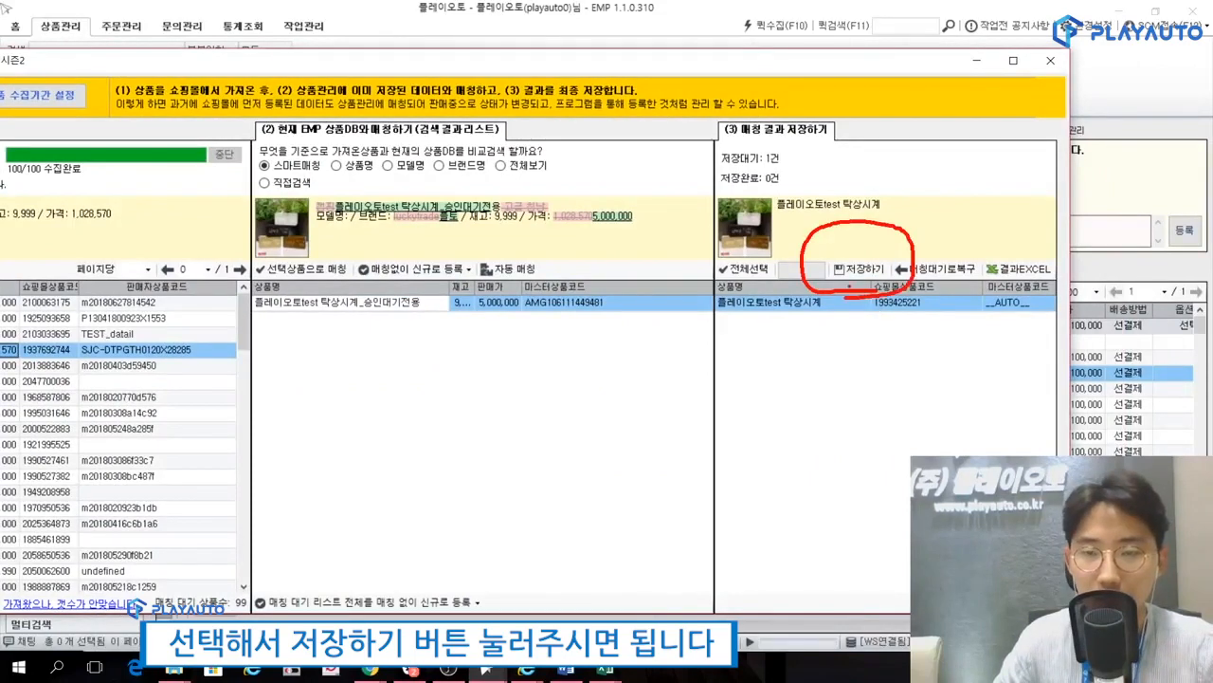
pyautogui.click(859, 270)
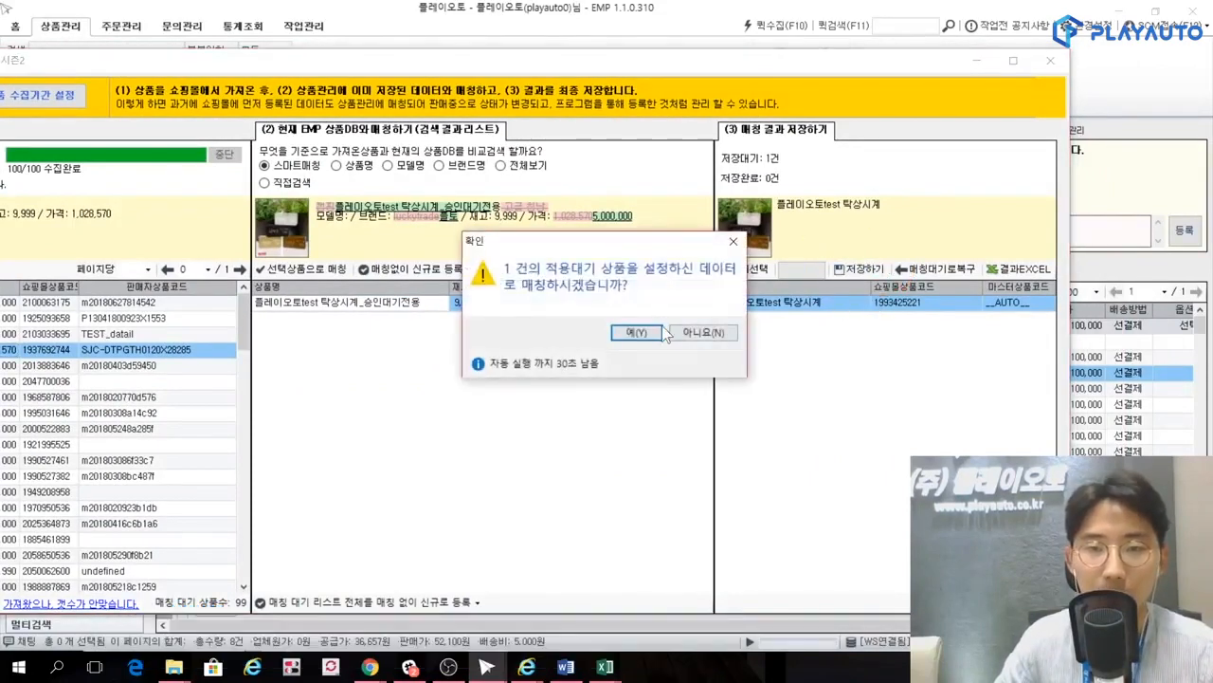
pyautogui.click(657, 334)
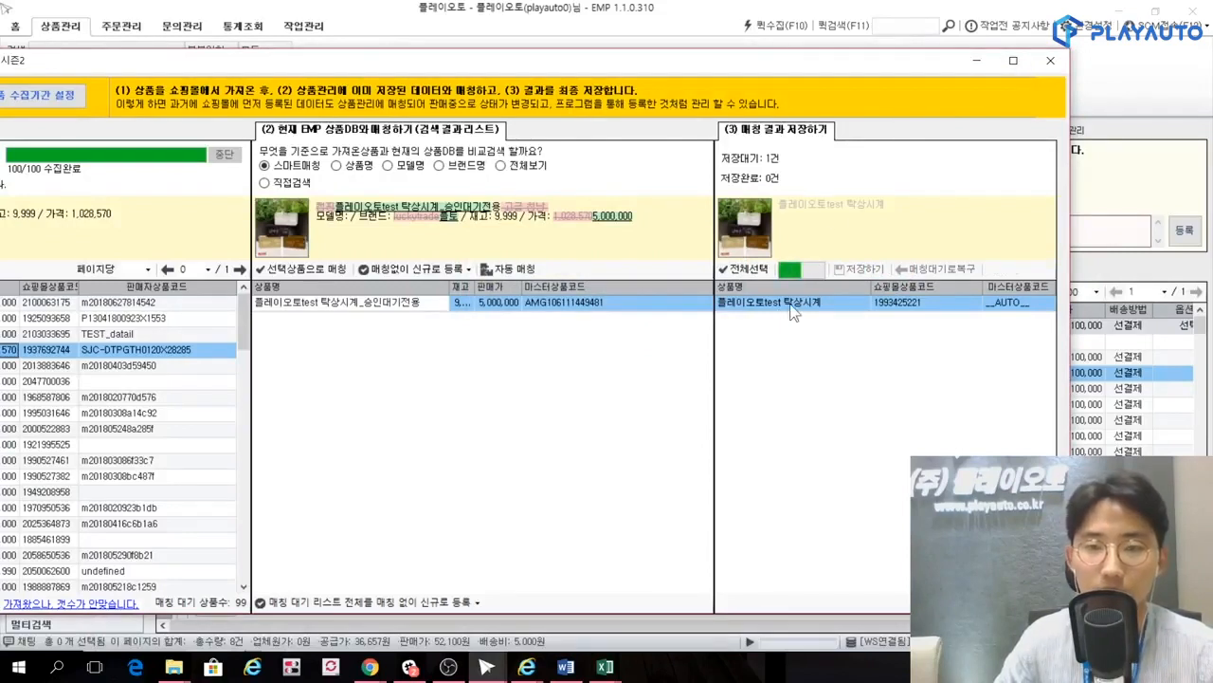
pyautogui.click(703, 415)
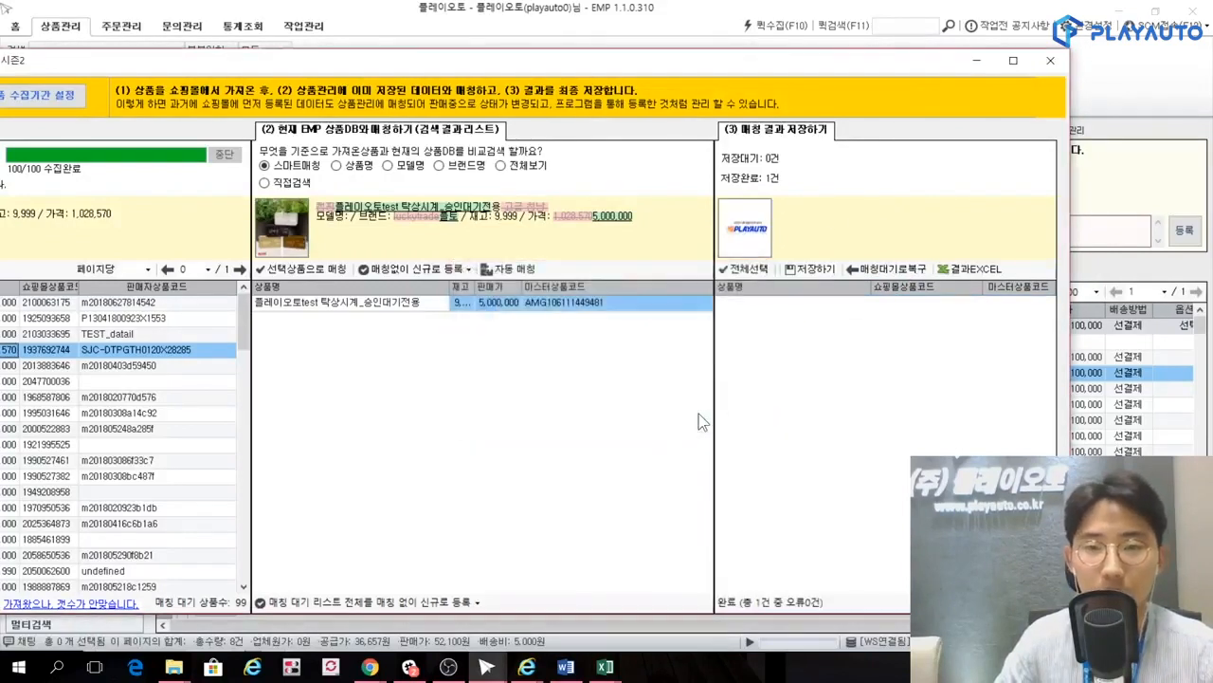
pyautogui.click(979, 62)
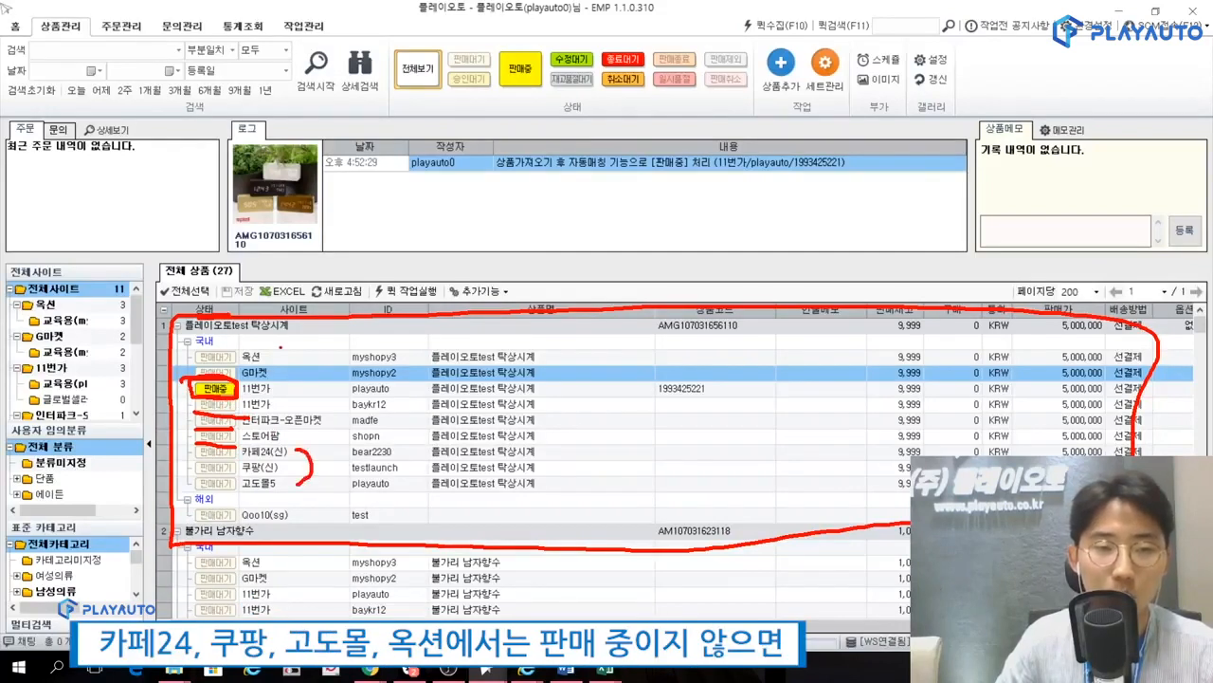
# View the quick job (퀵 작업실행) settings for the 옥션, 카페24(신), 쿠팡(신) and 고도몰5 listings of 플레이오토test 탁상시계 without running it.
pyautogui.moveTo(266, 355); pyautogui.dragTo(305, 322)
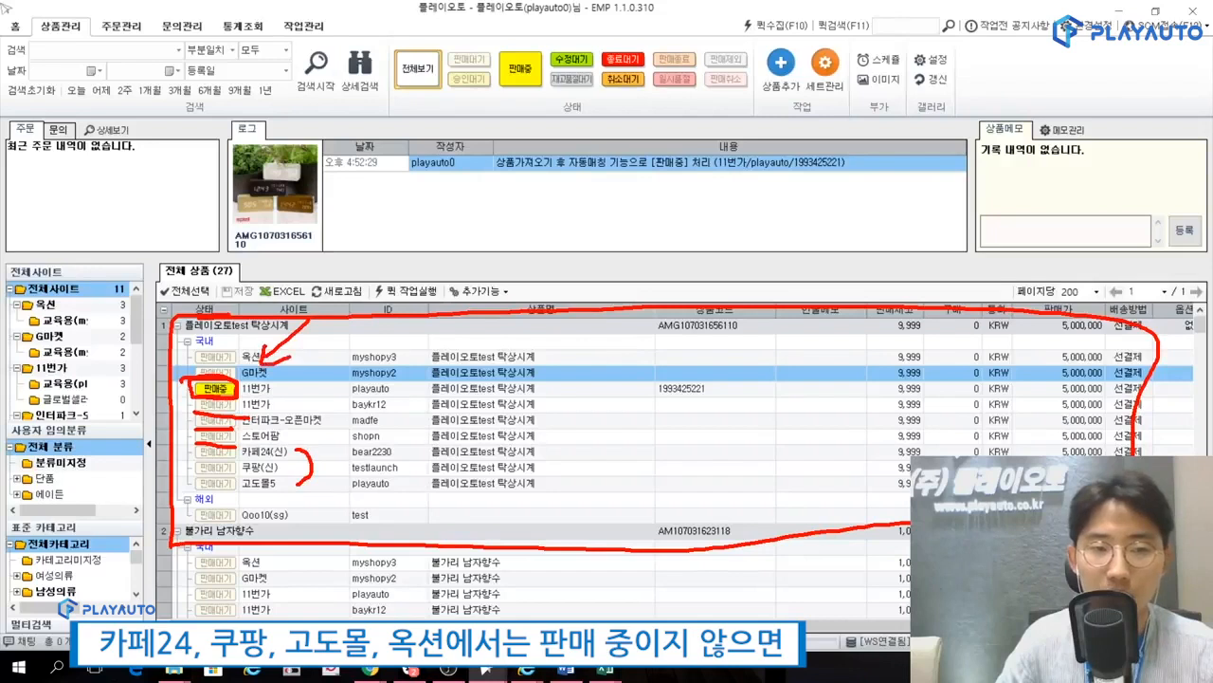
pyautogui.press('Escape')
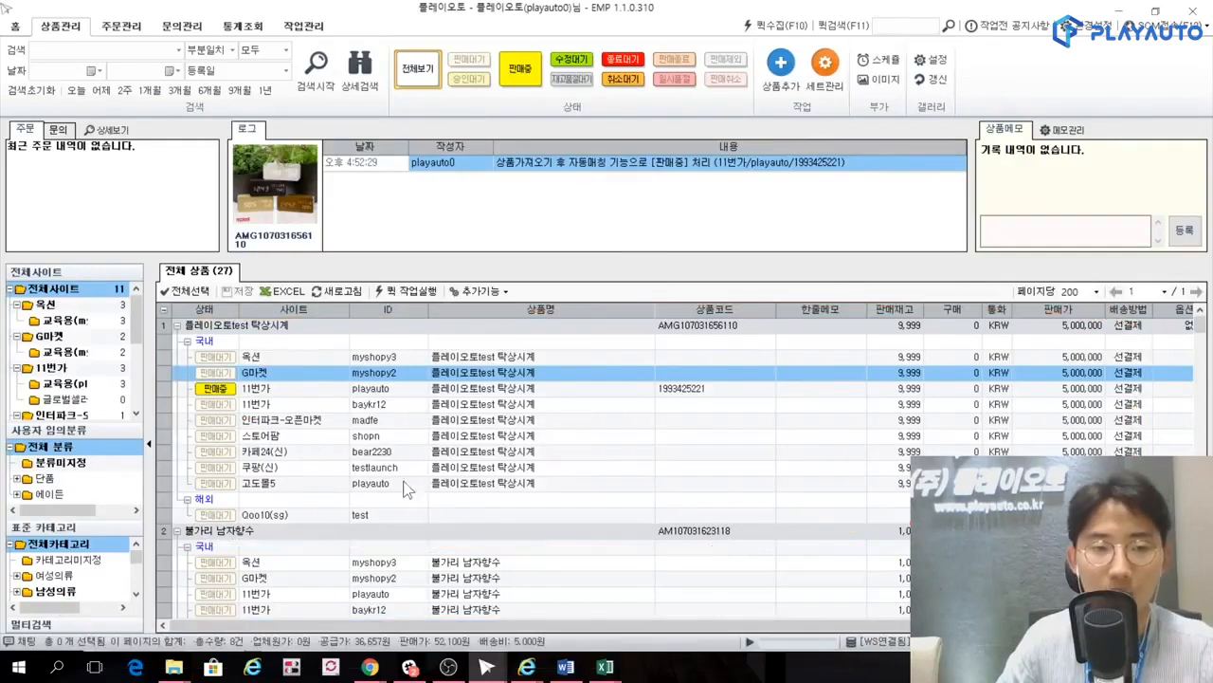
pyautogui.click(277, 360)
pyautogui.keyDown('ctrl'); pyautogui.click(273, 452); pyautogui.keyUp('ctrl')
pyautogui.keyDown('ctrl'); pyautogui.click(272, 467); pyautogui.keyUp('ctrl')
pyautogui.keyDown('ctrl'); pyautogui.click(272, 482); pyautogui.keyUp('ctrl')
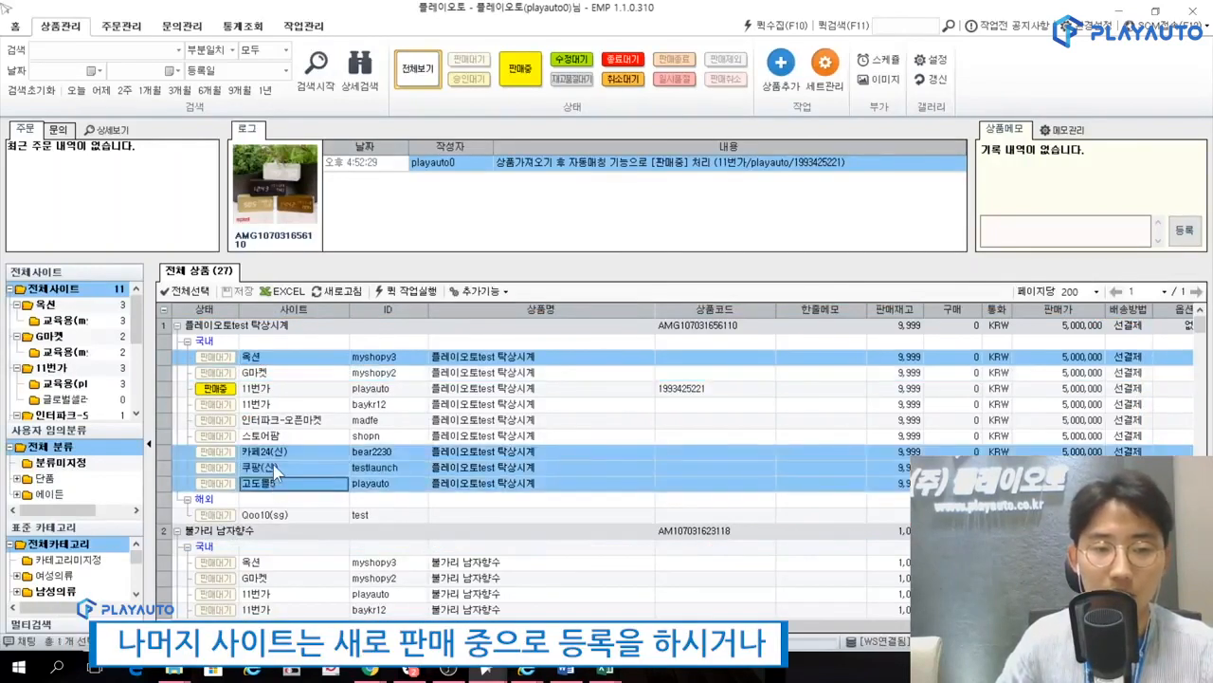
pyautogui.rightClick(274, 462)
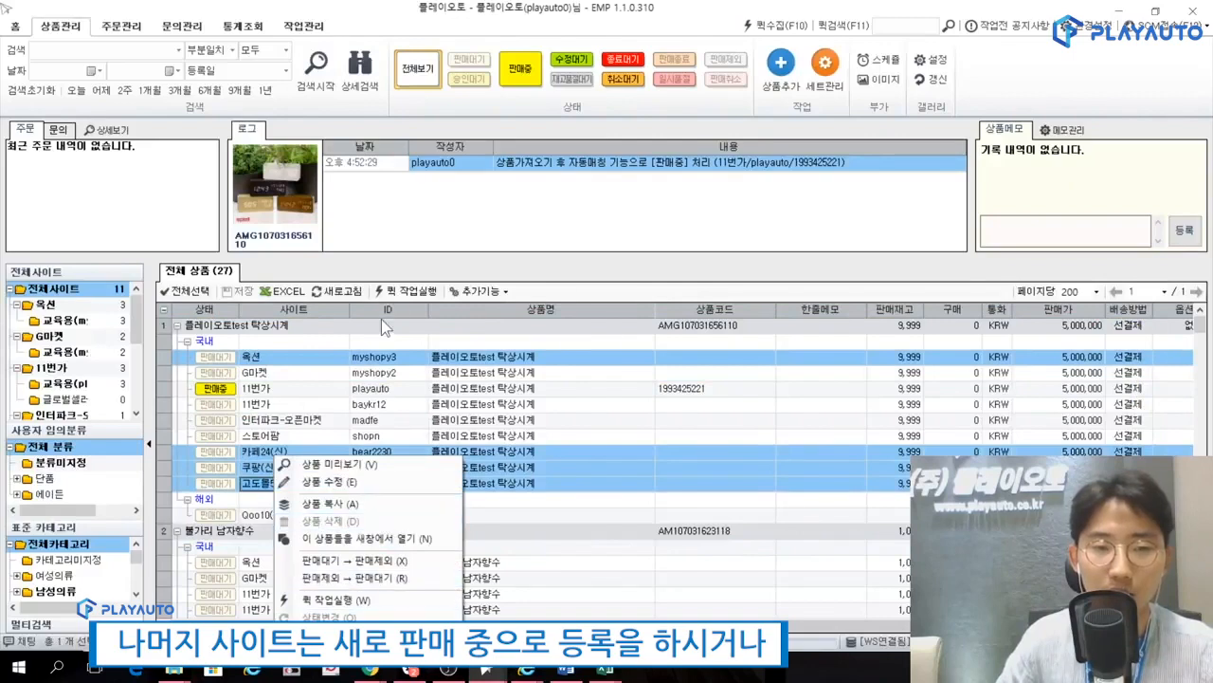
pyautogui.click(406, 290)
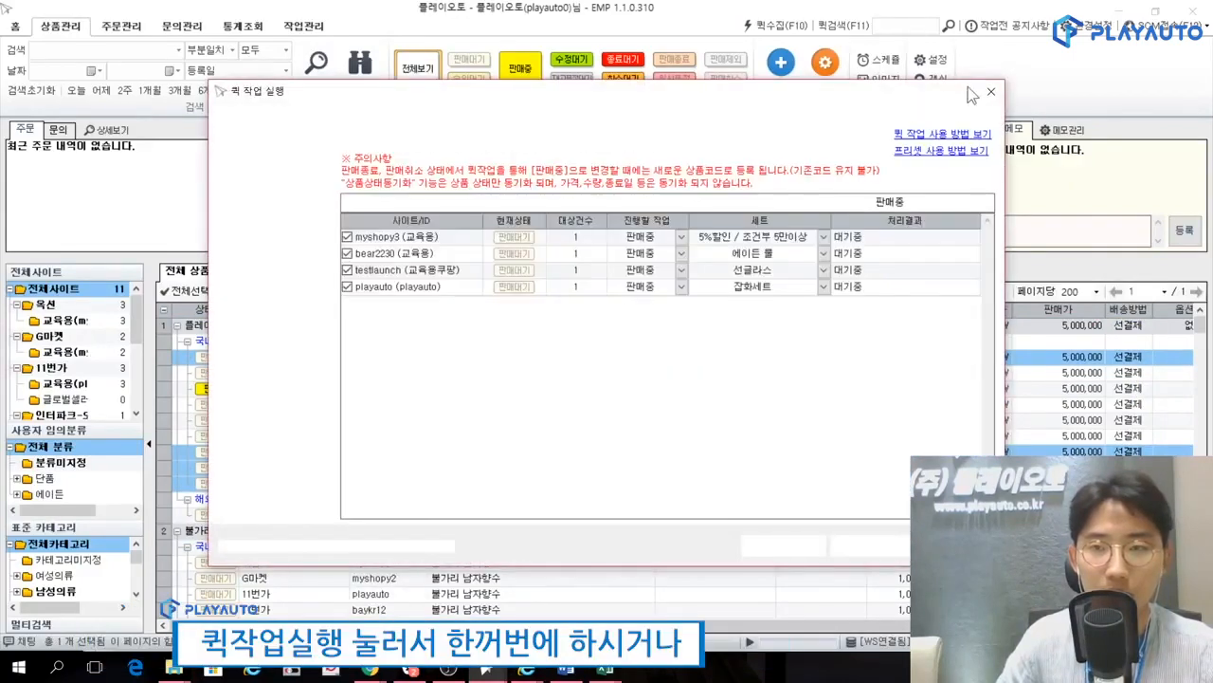
pyautogui.click(991, 94)
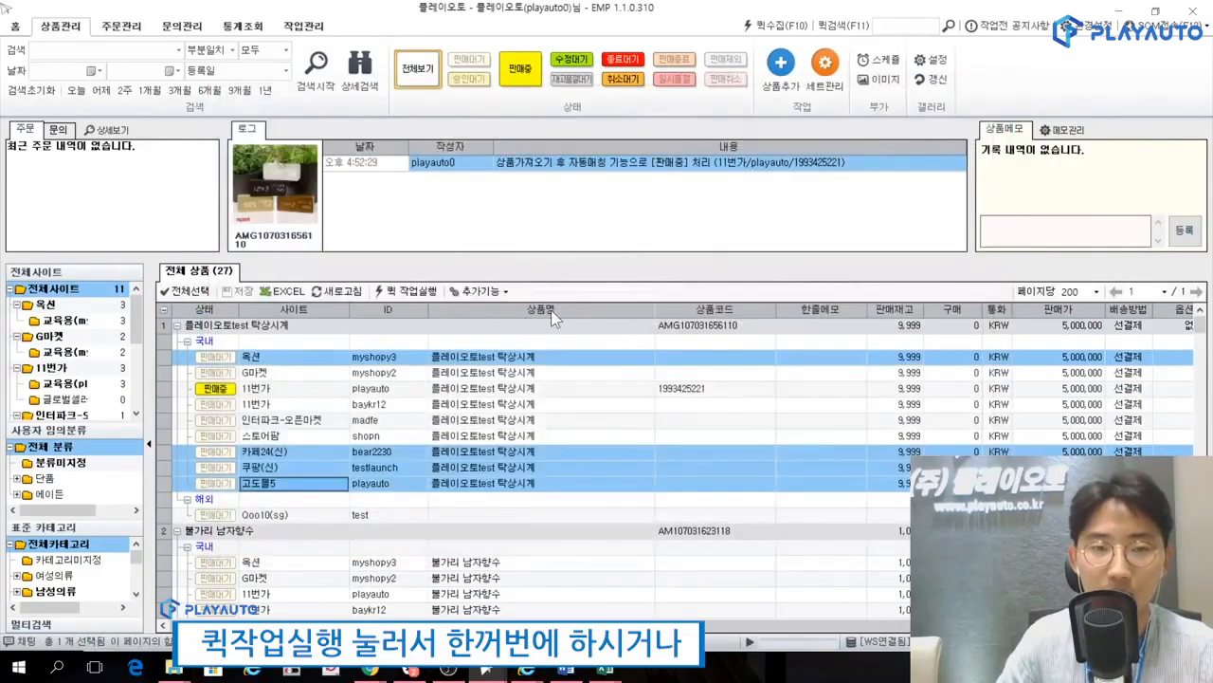
# View the registration dialog for changing the 옥션 listing of 플레이오토test 탁상시계 to 판매중, without starting the registration.
pyautogui.click(270, 360)
pyautogui.rightClick(271, 366)
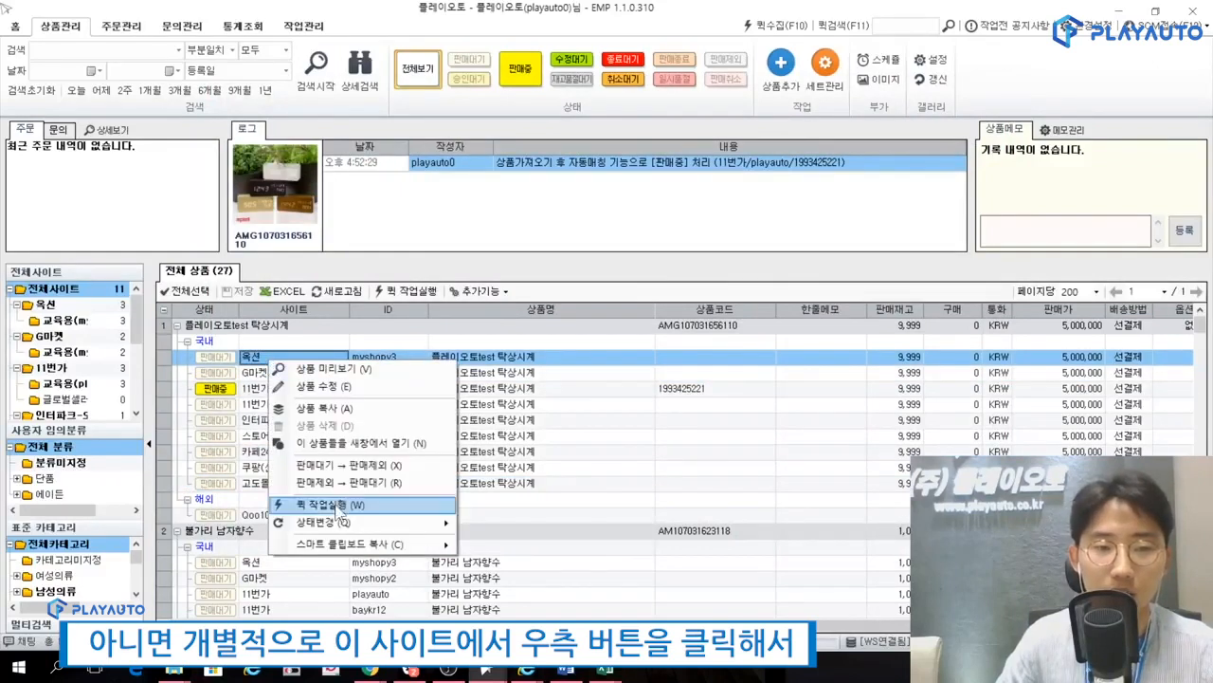
pyautogui.moveTo(340, 524)
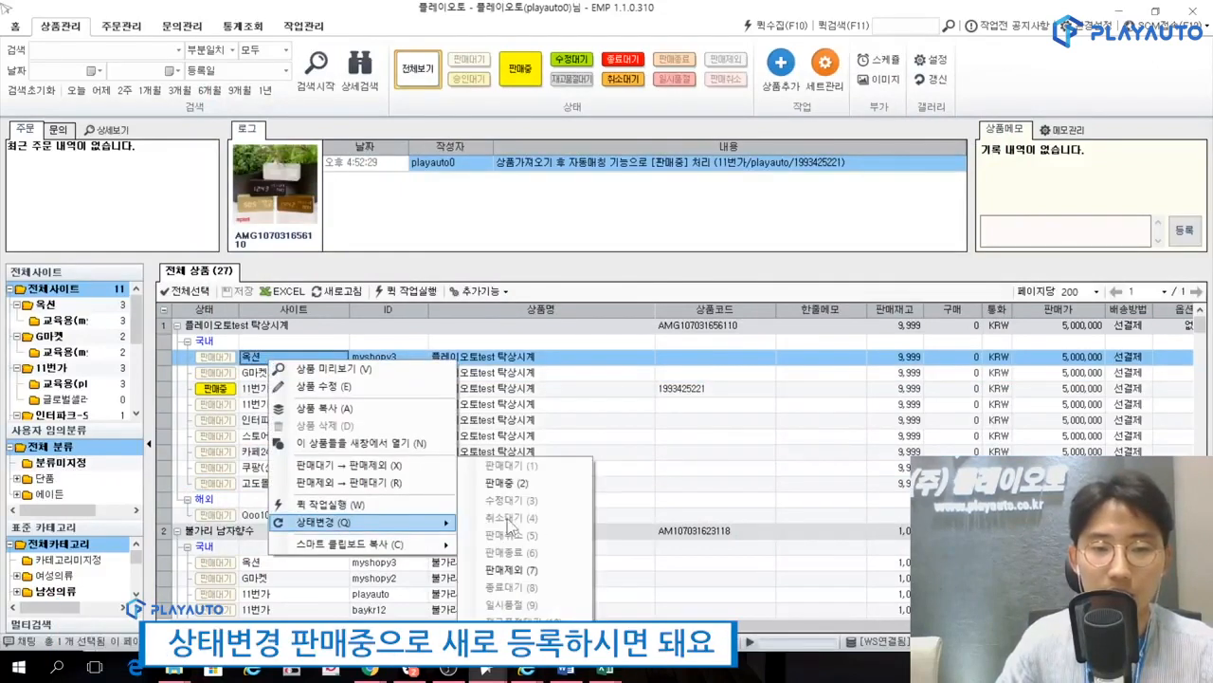
pyautogui.click(518, 483)
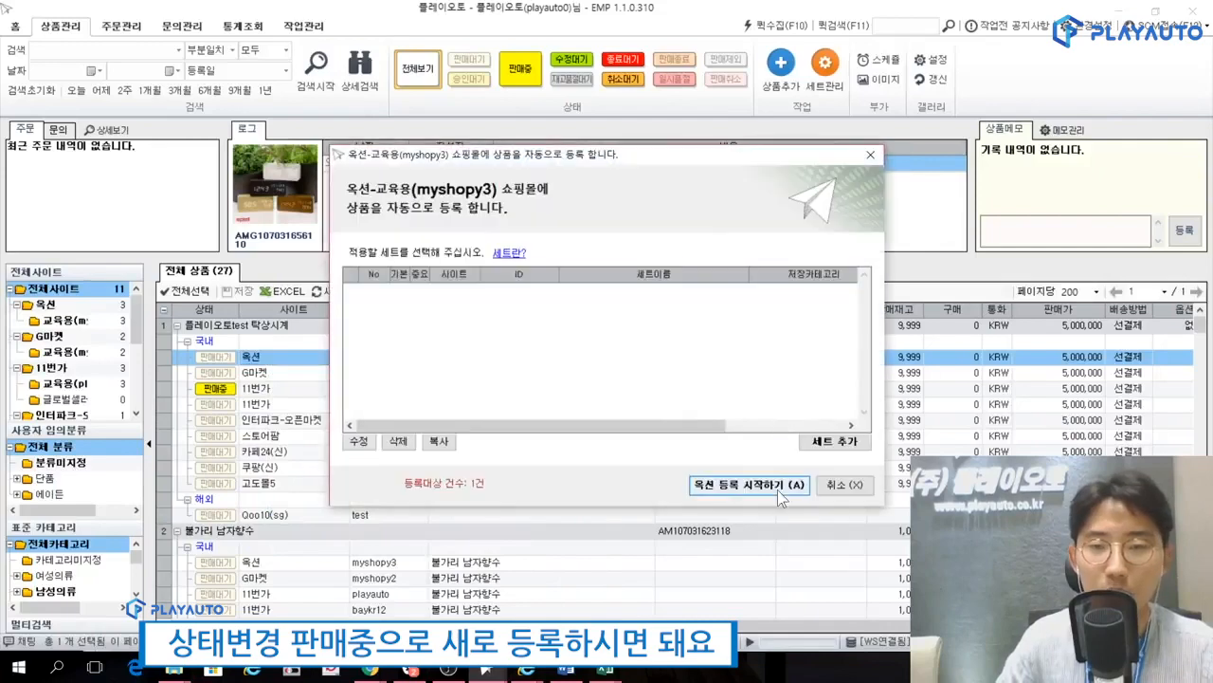
pyautogui.click(838, 485)
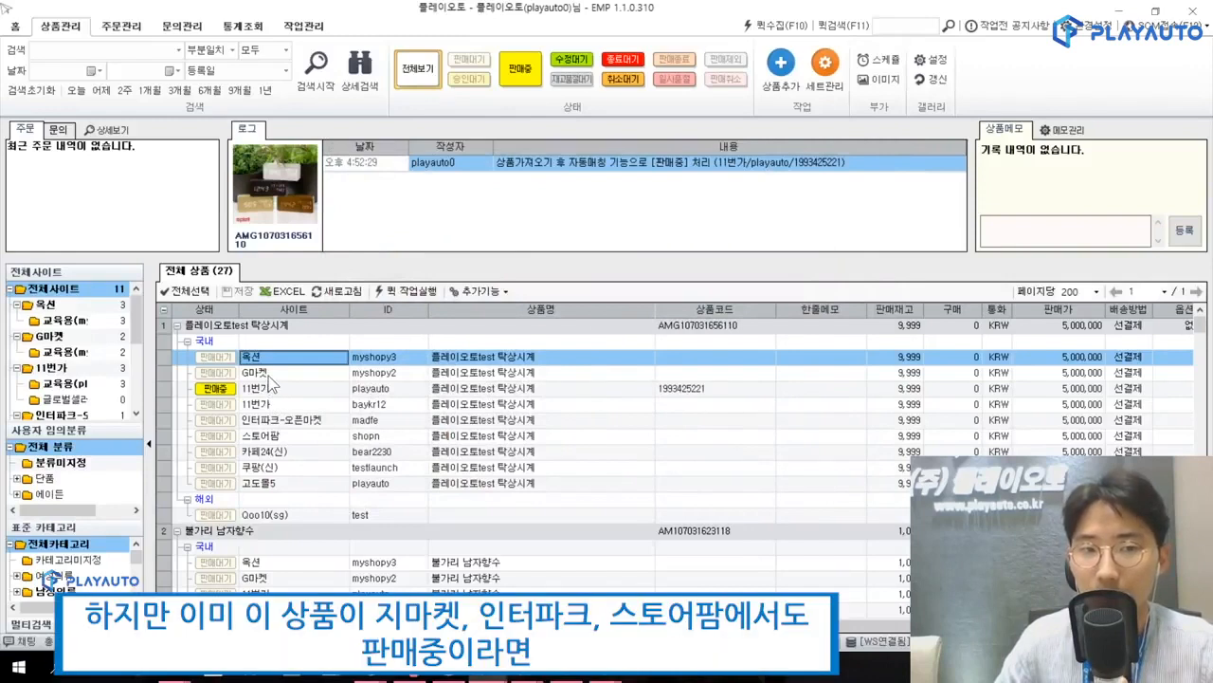
# View the registration sets offered for changing the 인터파크-오픈마켓 listing of 플레이오토test 탁상시계 to 판매중, without starting the registration.
pyautogui.click(272, 376)
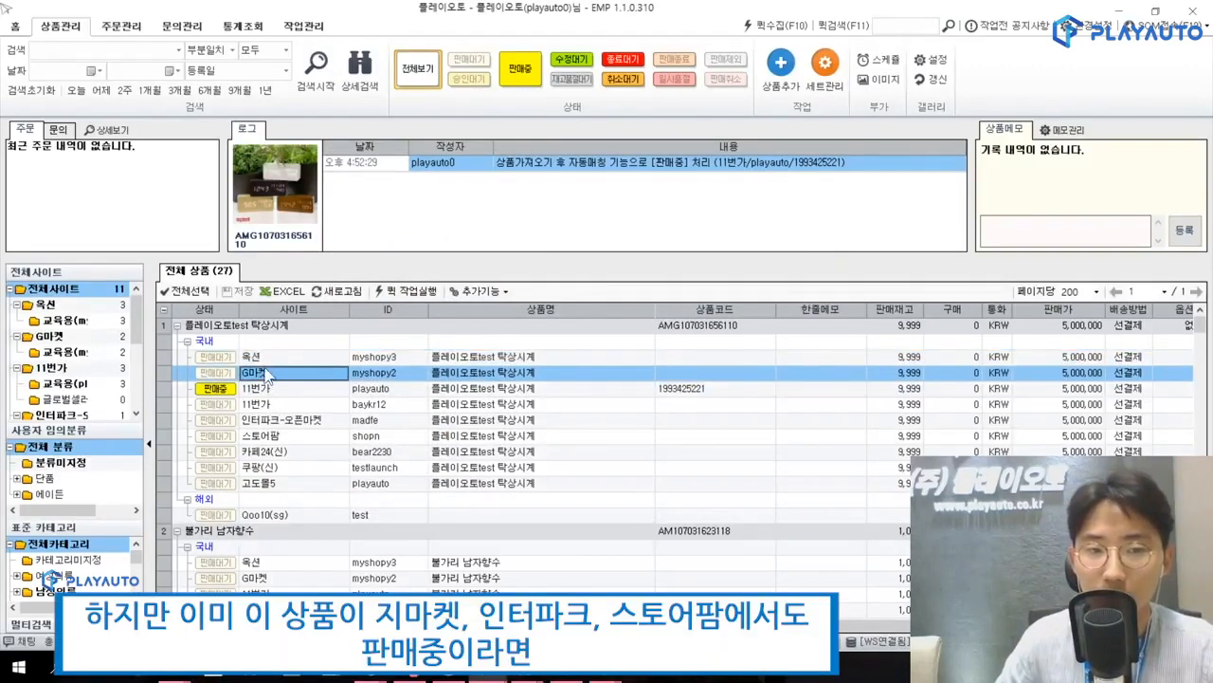
pyautogui.click(267, 423)
pyautogui.click(265, 439)
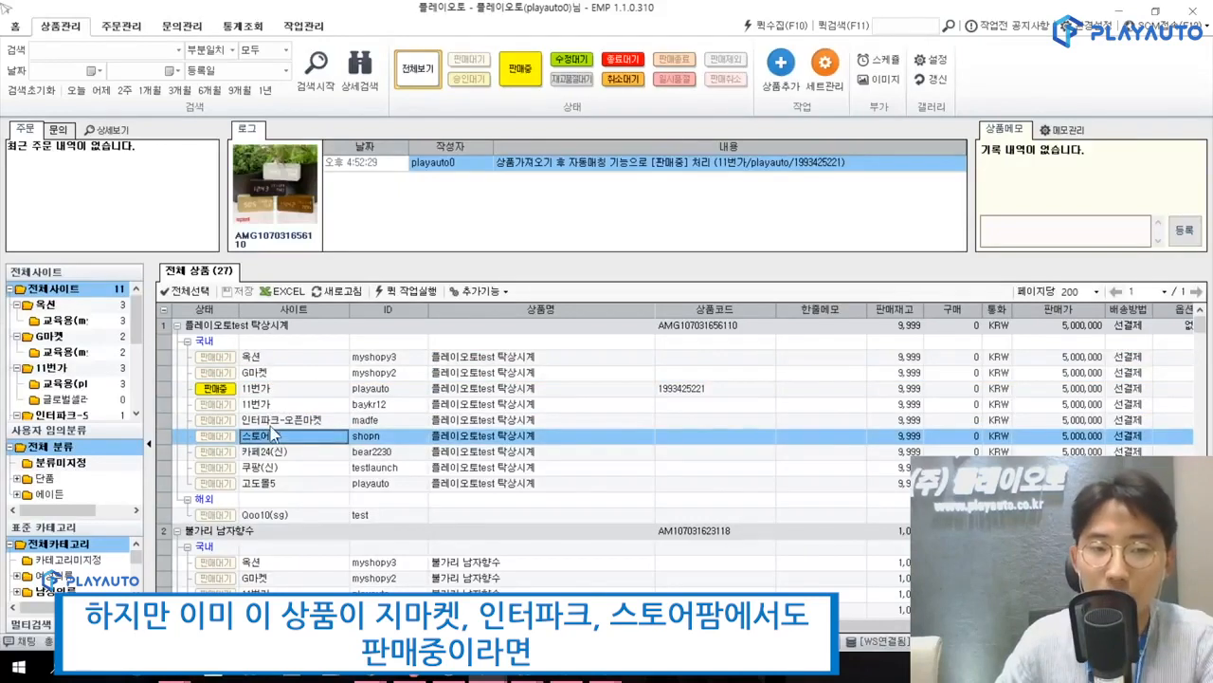
pyautogui.rightClick(274, 423)
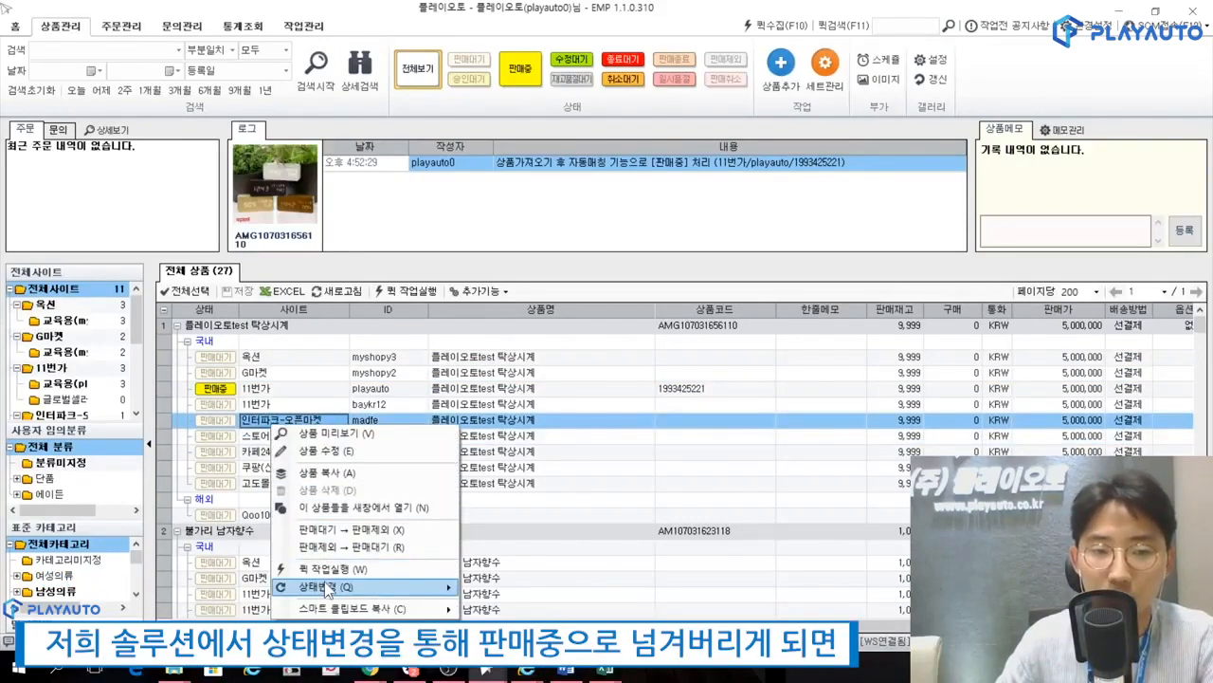
pyautogui.moveTo(322, 586)
pyautogui.click(505, 486)
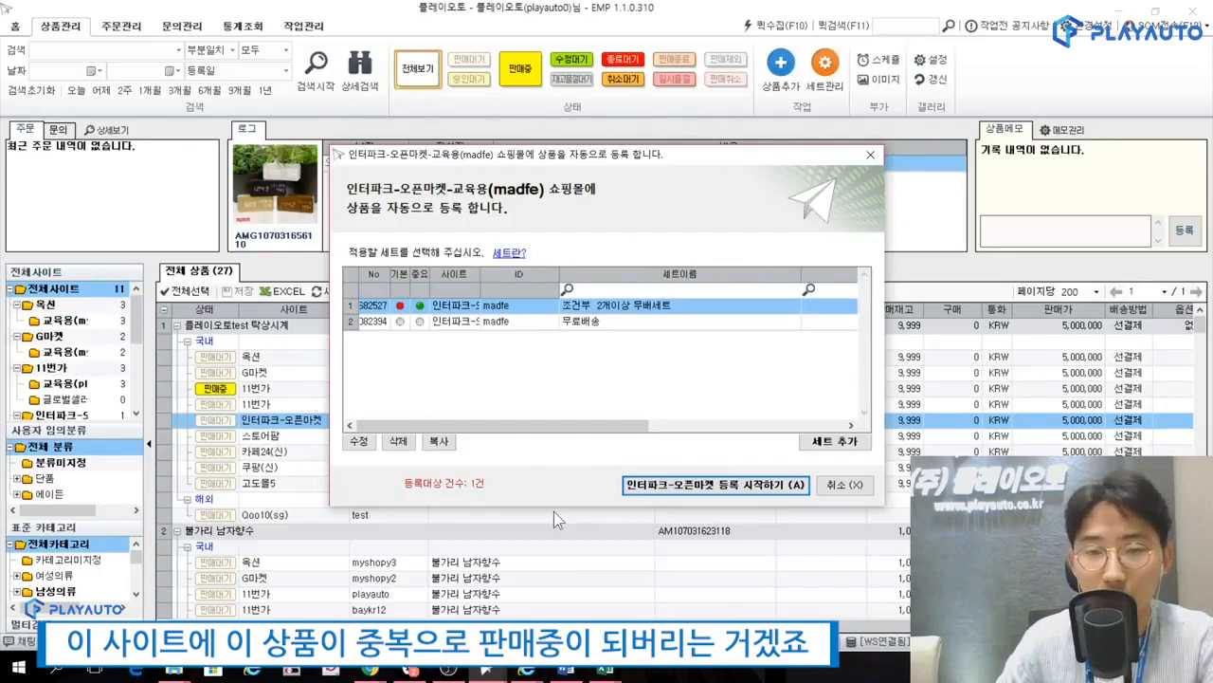
pyautogui.click(828, 487)
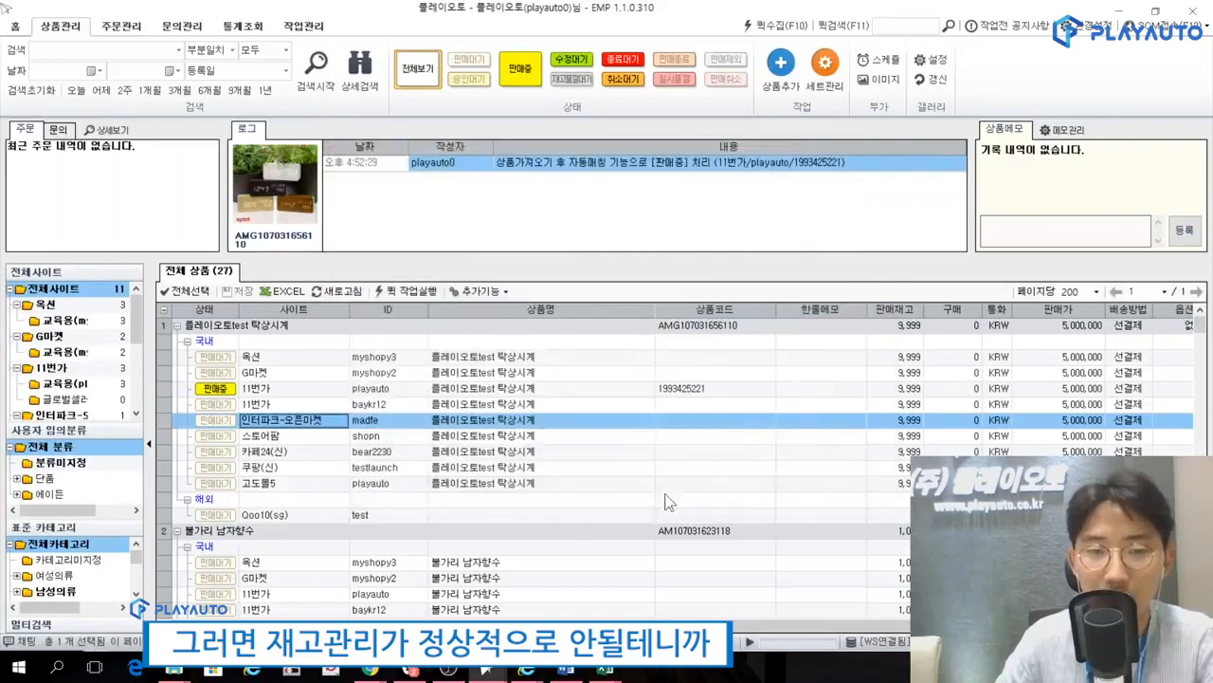
# Examine the sale status of the 스토어팜, 인터파크-오픈마켓, 11번가 and G마켓 listings under 플레이오토test 탁상시계.
pyautogui.click(269, 437)
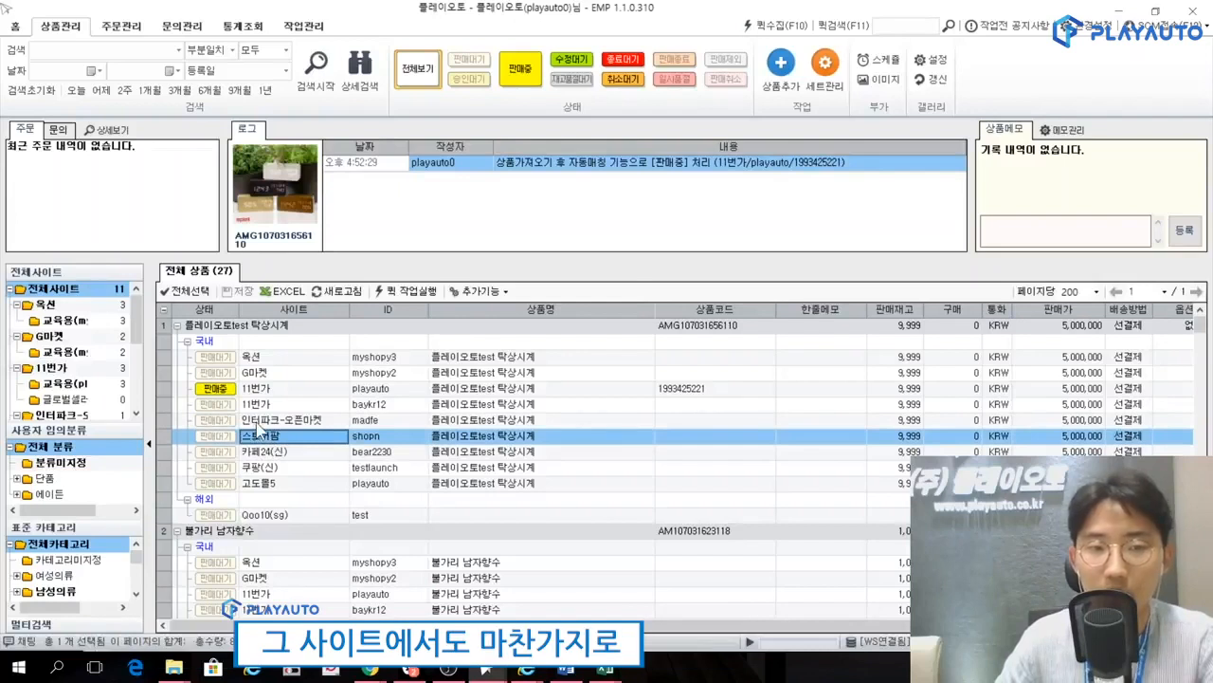
pyautogui.click(257, 422)
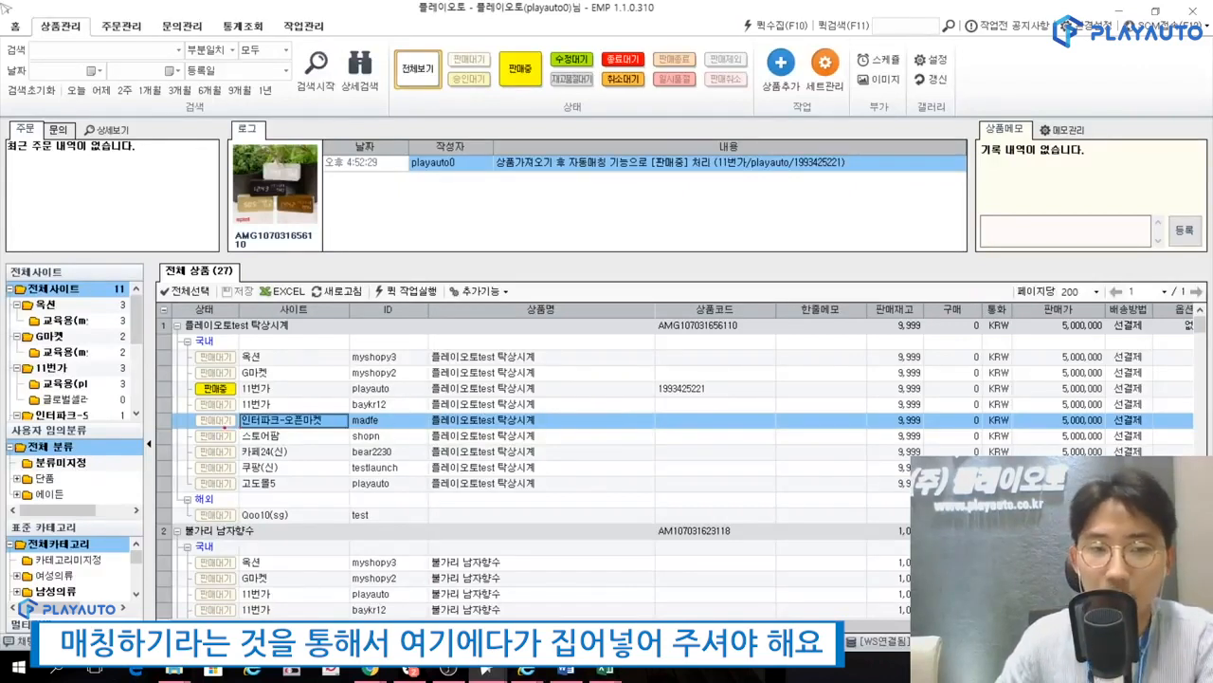
pyautogui.moveTo(232, 431)
pyautogui.mouseDown()
pyautogui.moveTo(330, 409)
pyautogui.moveTo(177, 431)
pyautogui.moveTo(233, 433)
pyautogui.mouseUp()
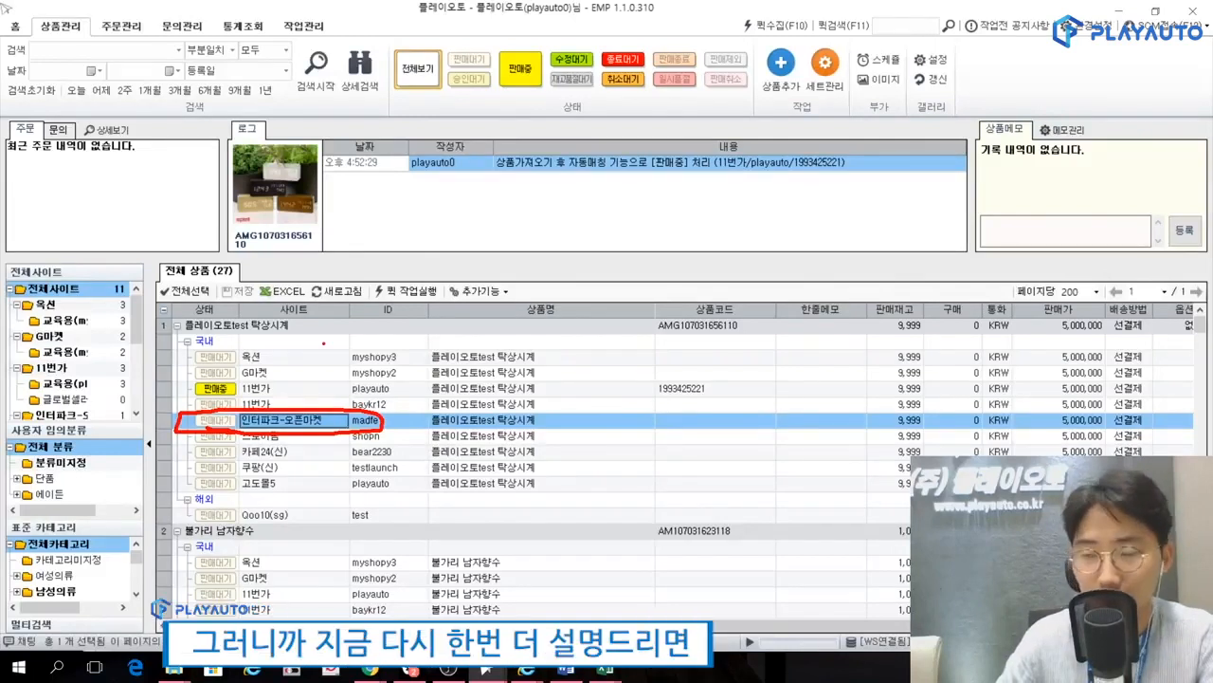
pyautogui.press('Escape')
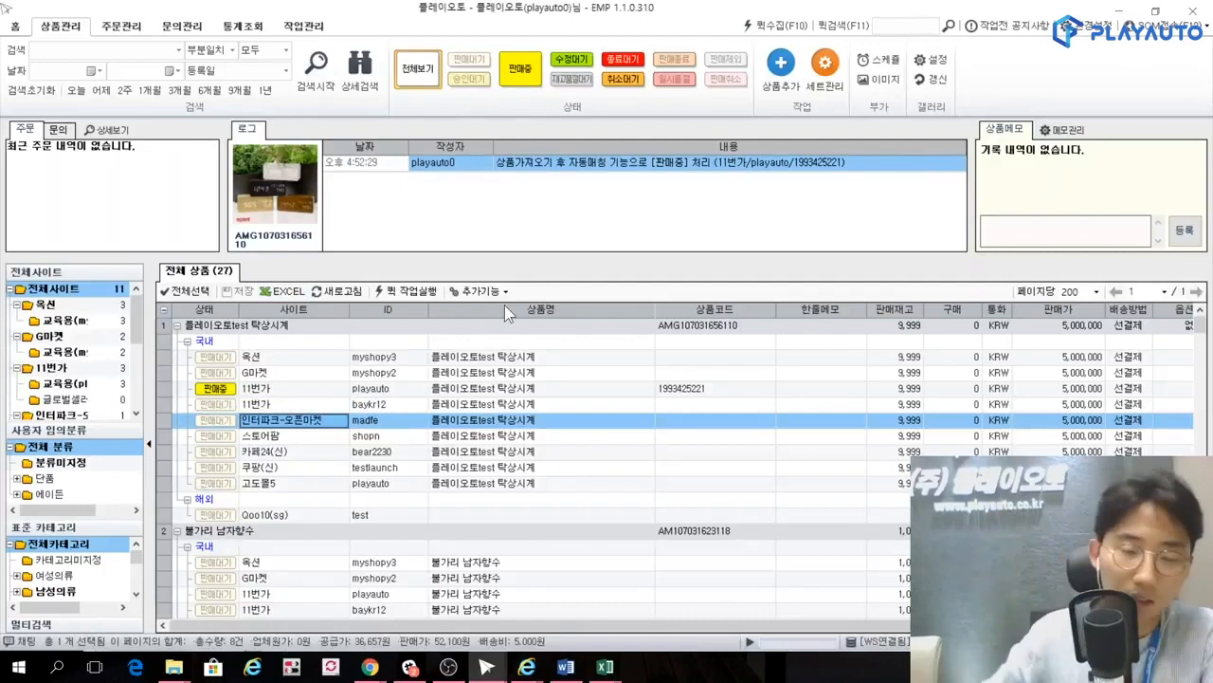
pyautogui.click(274, 328)
pyautogui.click(269, 389)
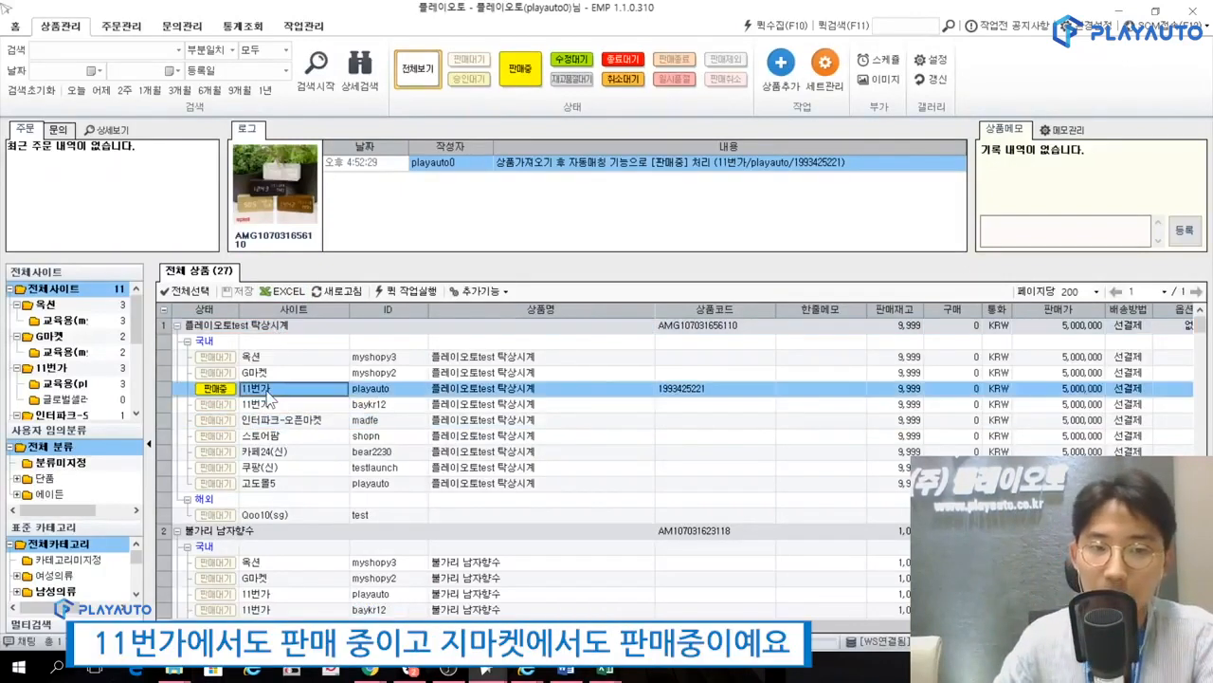
pyautogui.press('Up')
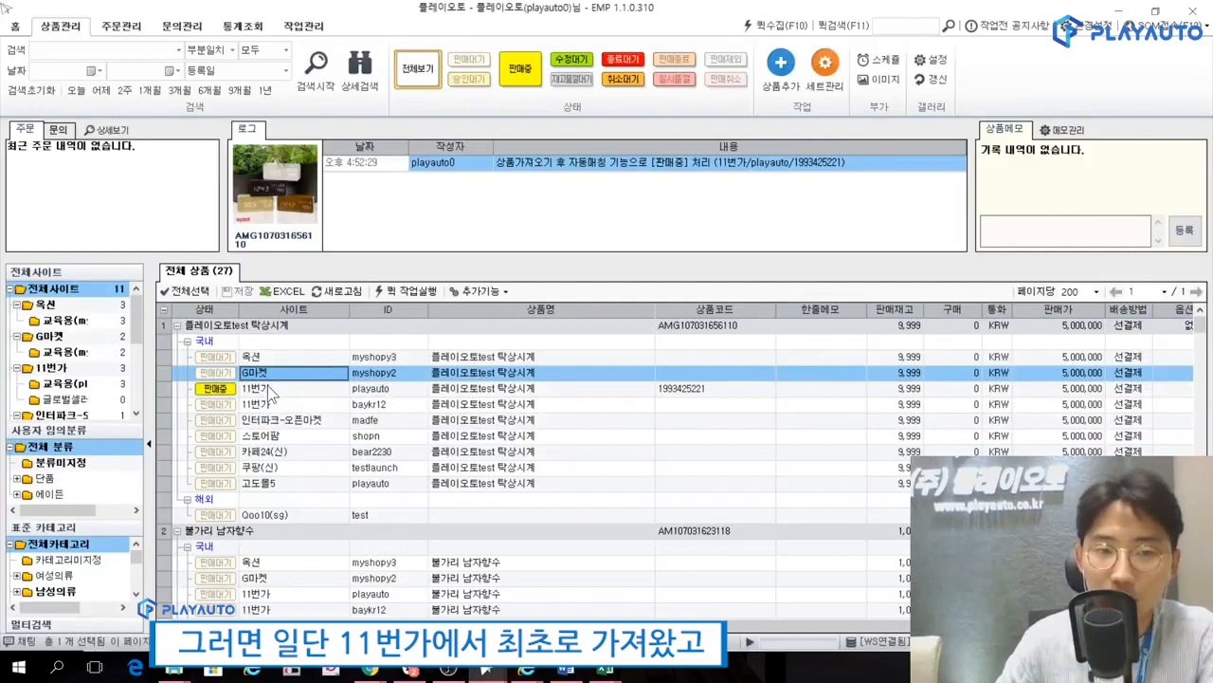
pyautogui.click(267, 385)
pyautogui.press('Up')
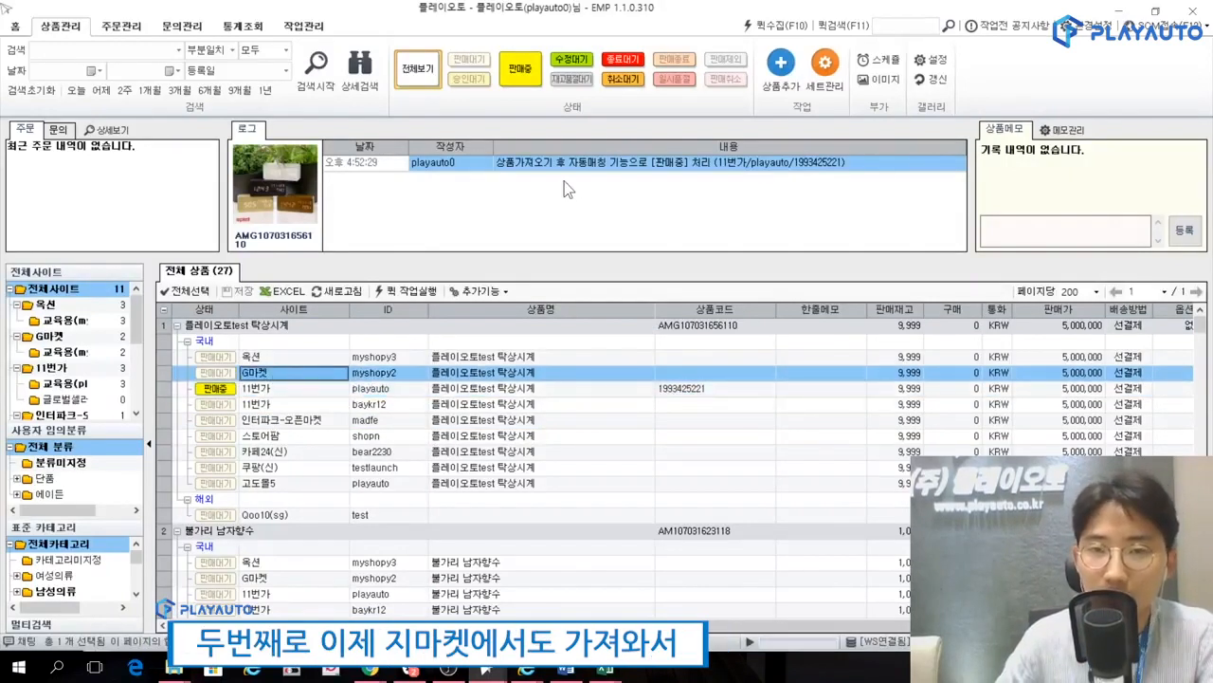
# Start adding products by shopping mall import (쇼핑몰 상품가져오기) with G마켓 as the source mall.
pyautogui.click(787, 95)
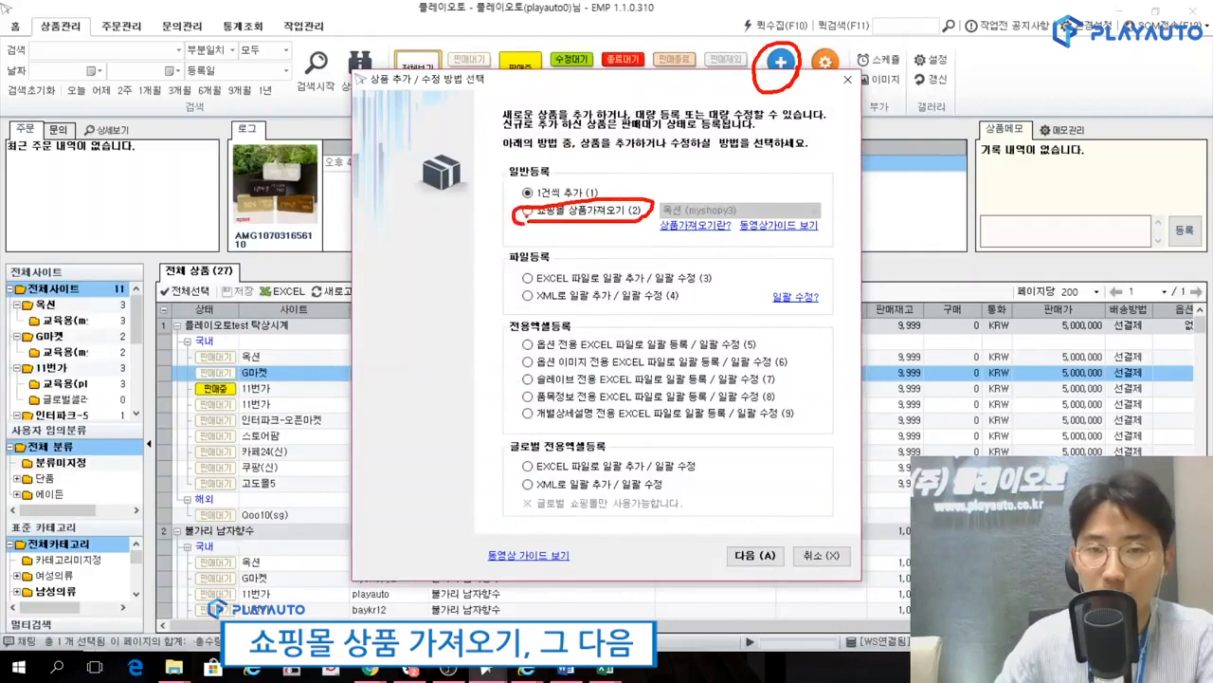
pyautogui.click(597, 210)
pyautogui.click(720, 211)
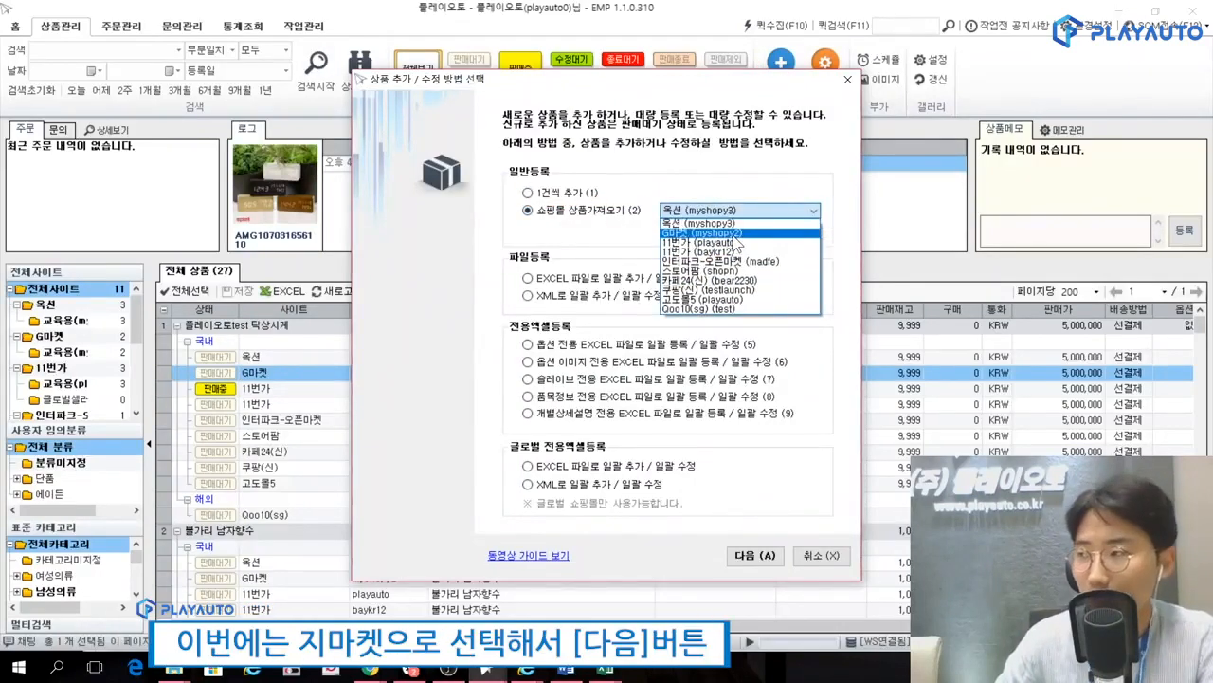
pyautogui.click(737, 237)
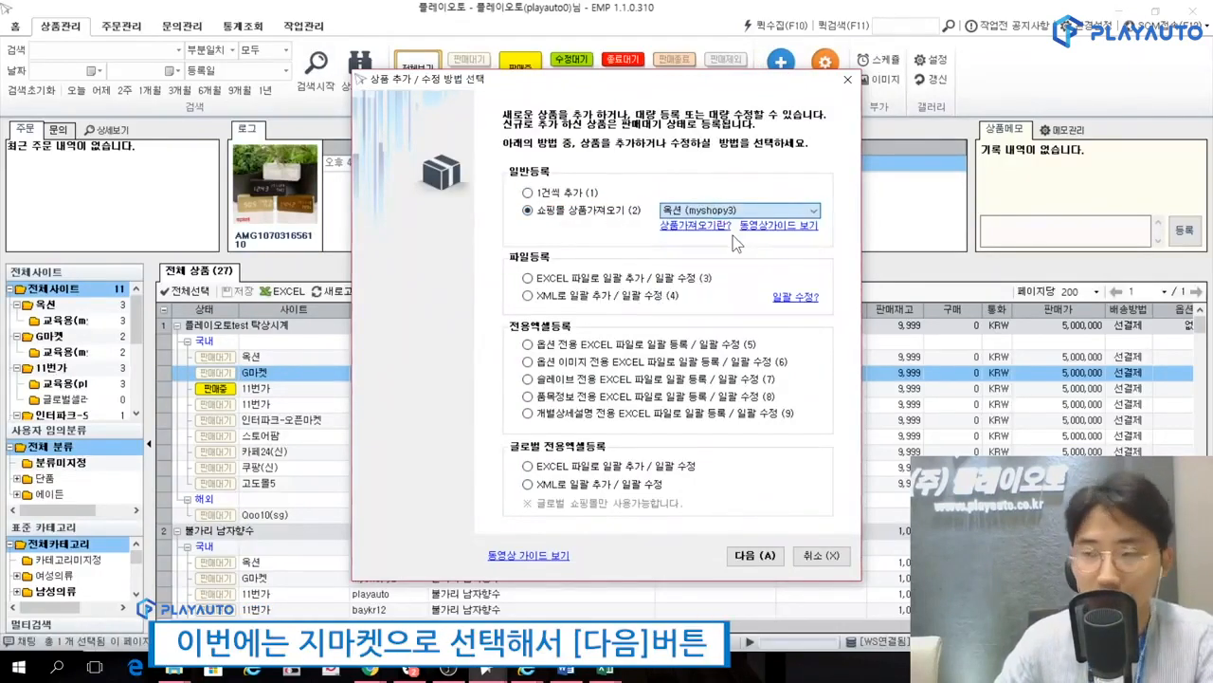
pyautogui.click(771, 559)
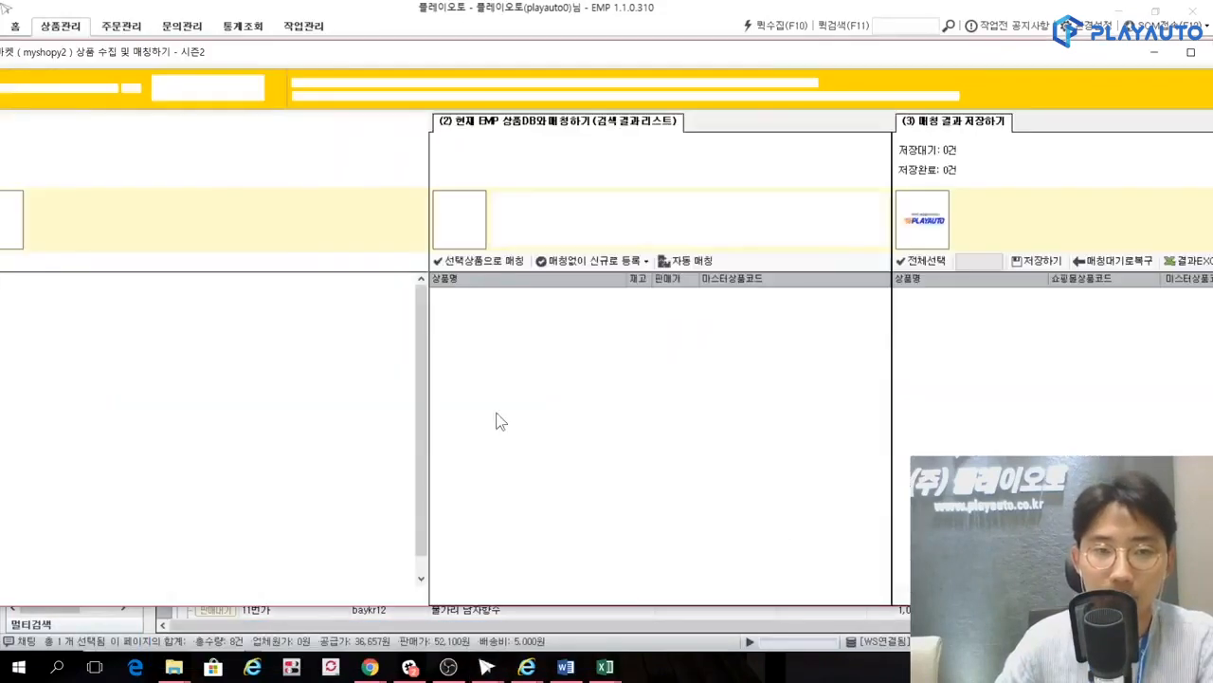
# Check the smart matching (스마트매칭) candidate for 브리츠 LED 인테리어 탁상시계 in the collected G마켓 product list.
pyautogui.moveTo(290, 50); pyautogui.dragTo(493, 55)
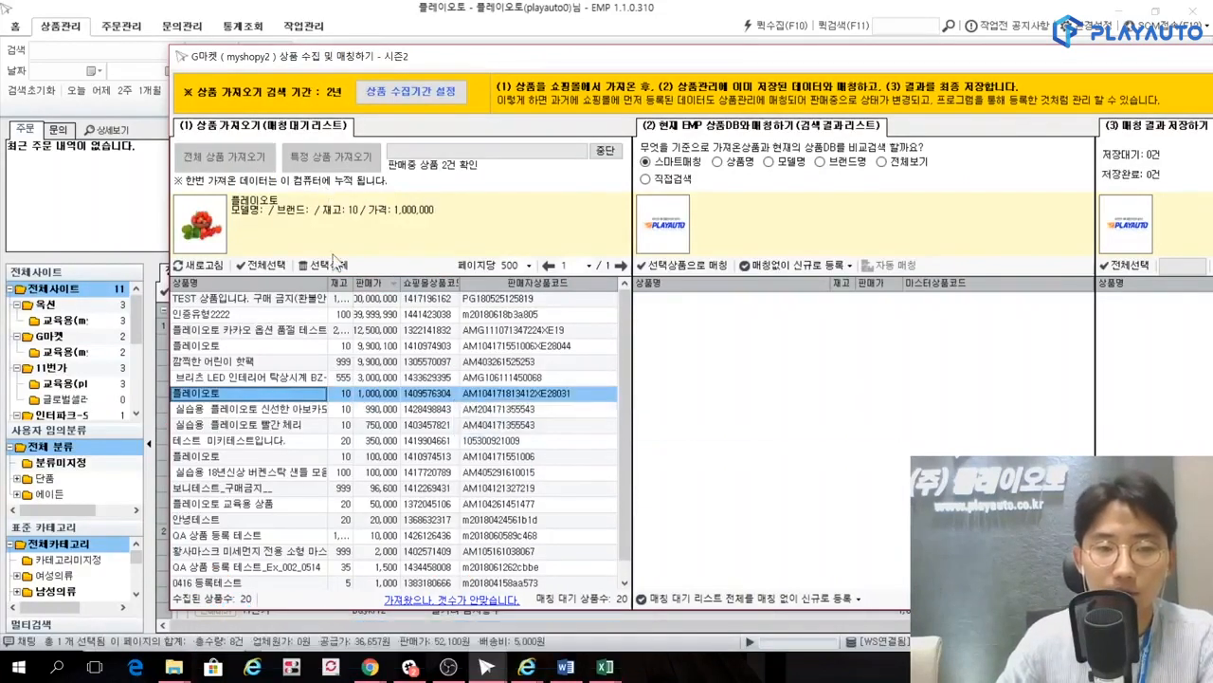
pyautogui.click(286, 348)
pyautogui.click(248, 381)
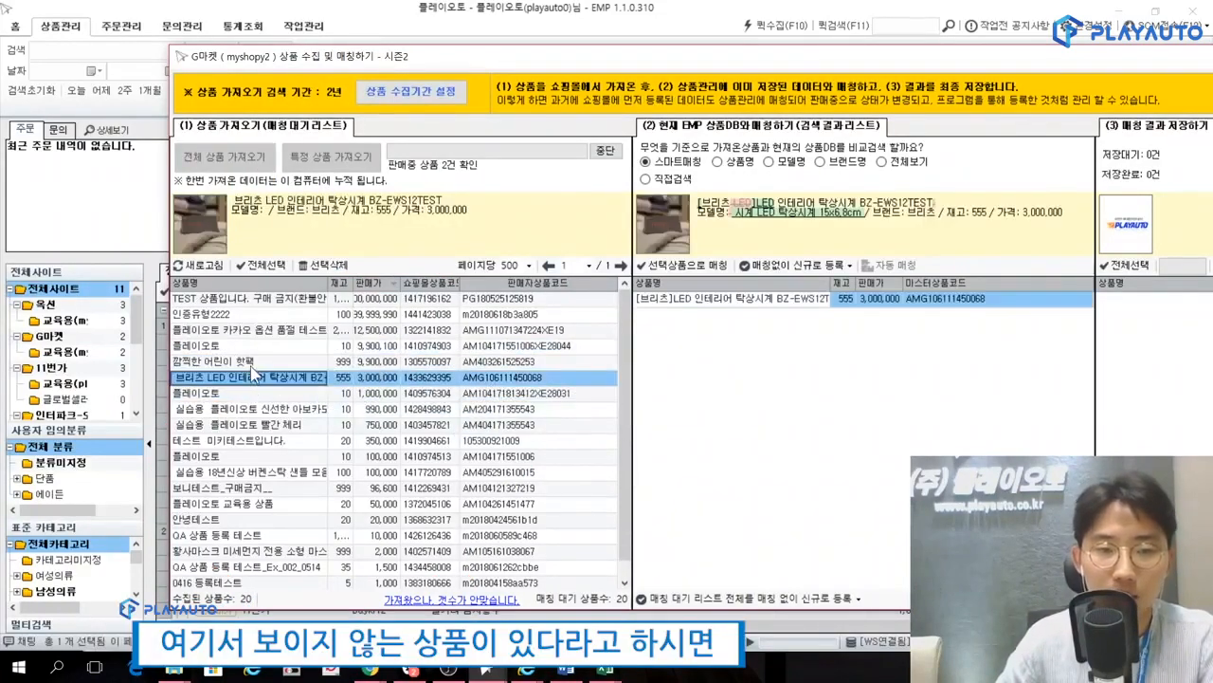
# Examine the smart matching (스마트매칭) candidates for 플레이오토test 탁상시계 in the collected G마켓 product list.
pyautogui.click(249, 363)
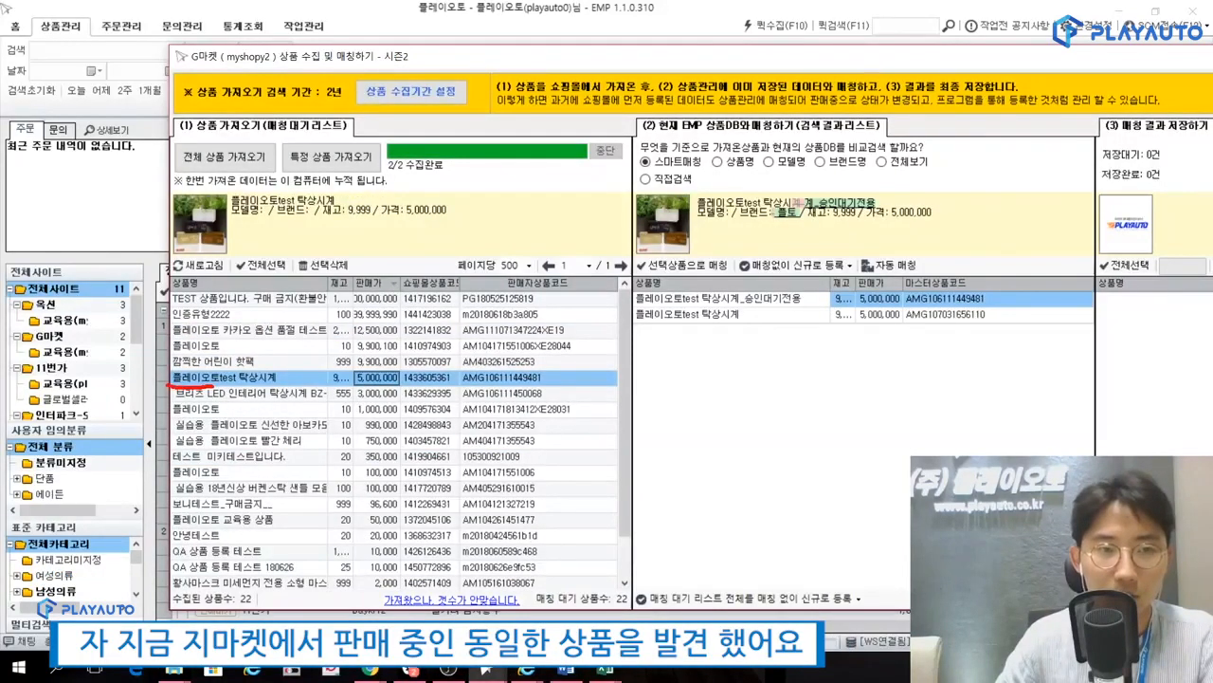
pyautogui.moveTo(170, 372); pyautogui.dragTo(220, 370)
pyautogui.moveTo(294, 371); pyautogui.dragTo(205, 387)
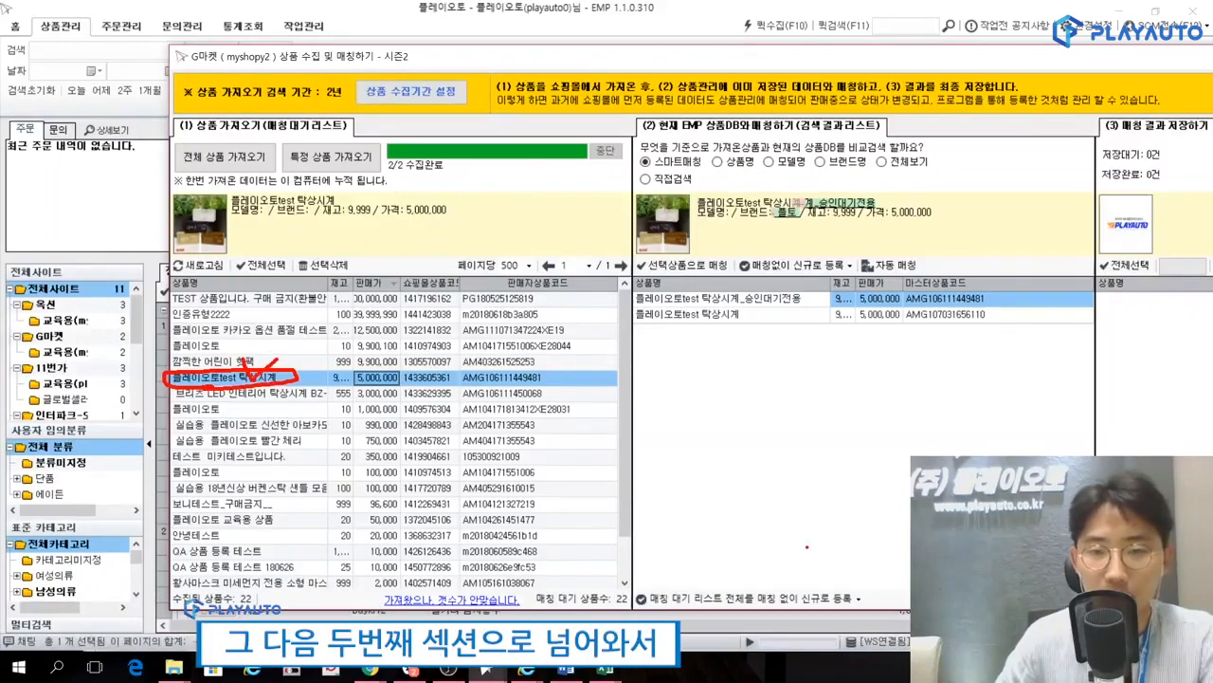
pyautogui.moveTo(910, 574)
pyautogui.mouseDown()
pyautogui.moveTo(758, 577)
pyautogui.moveTo(635, 407)
pyautogui.moveTo(945, 220)
pyautogui.moveTo(1135, 453)
pyautogui.mouseUp()
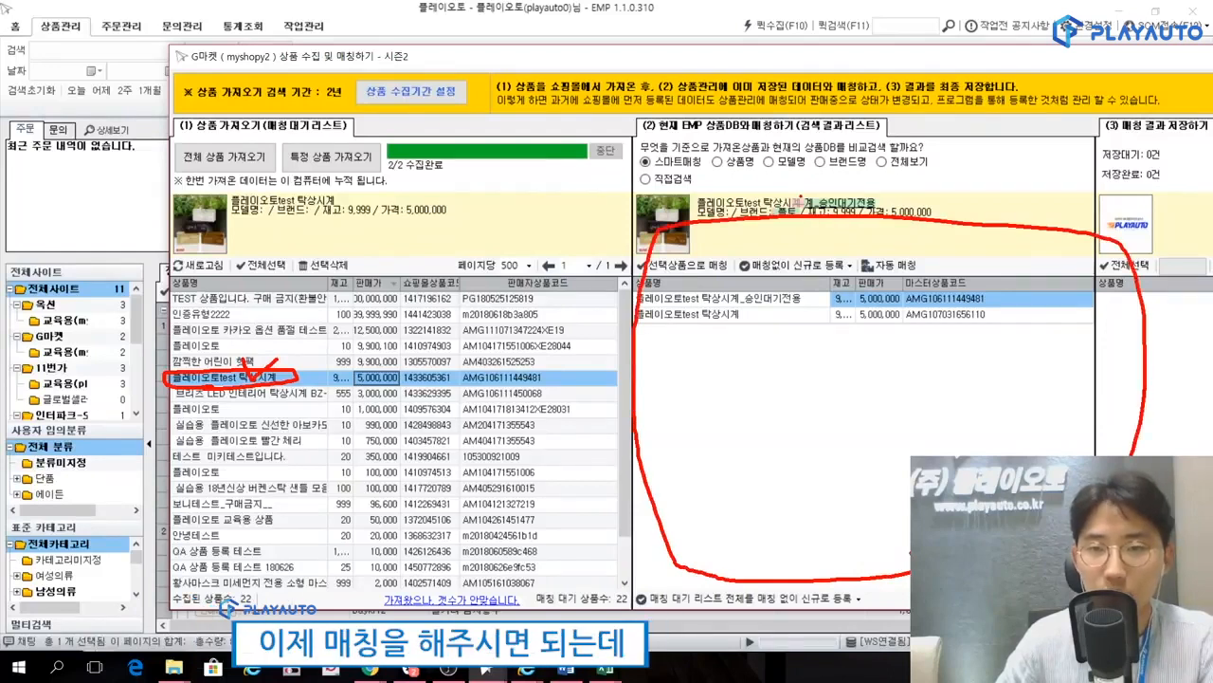
pyautogui.press('Escape')
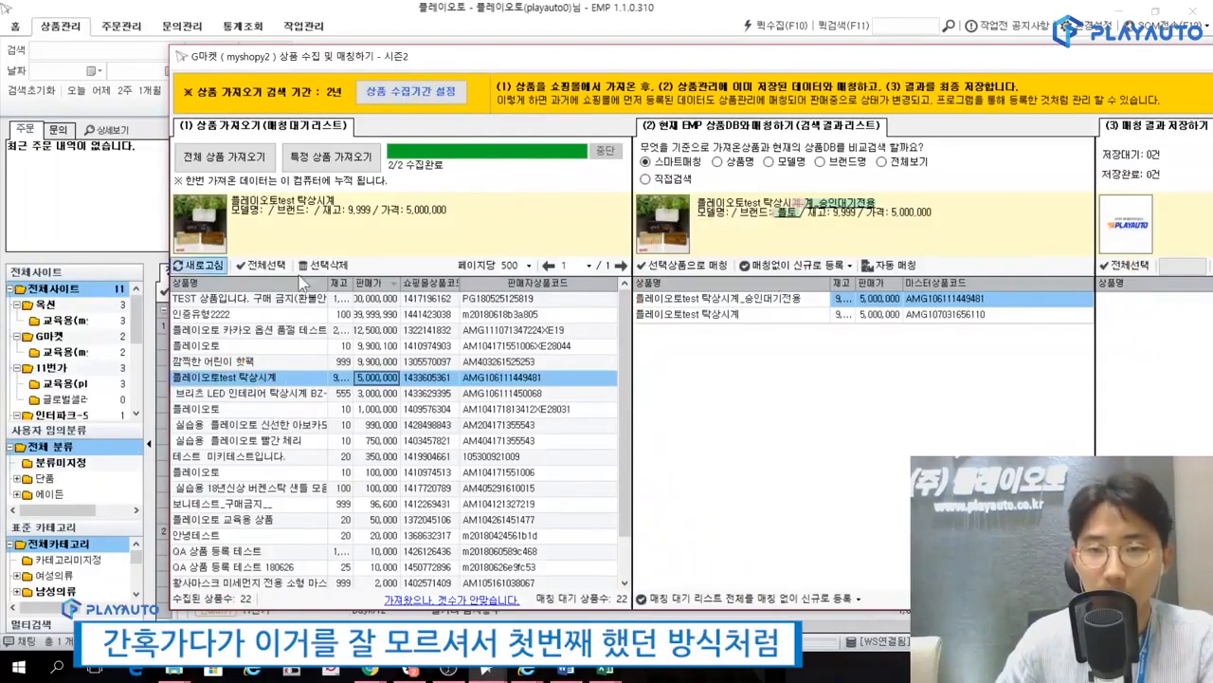
# Add the G마켓 플레이오토test 탁상시계 to the matching results as a new registration with an automatically generated master code, without saving.
pyautogui.click(763, 266)
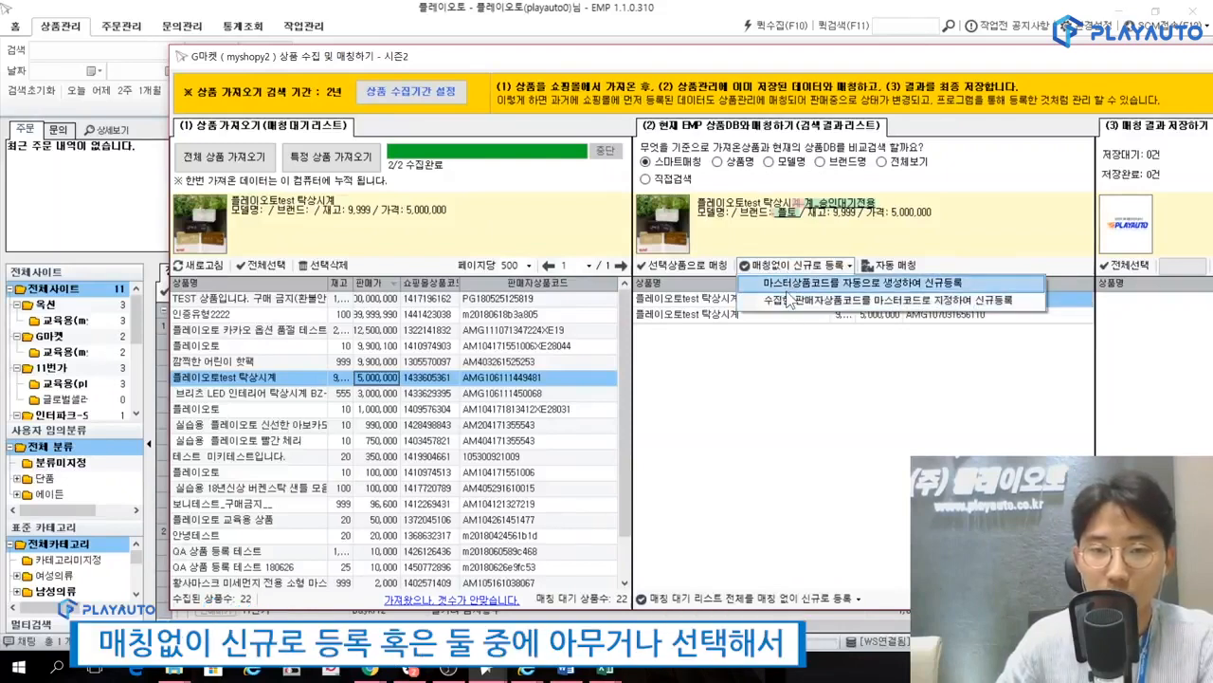
pyautogui.click(786, 302)
pyautogui.moveTo(772, 56); pyautogui.dragTo(580, 59)
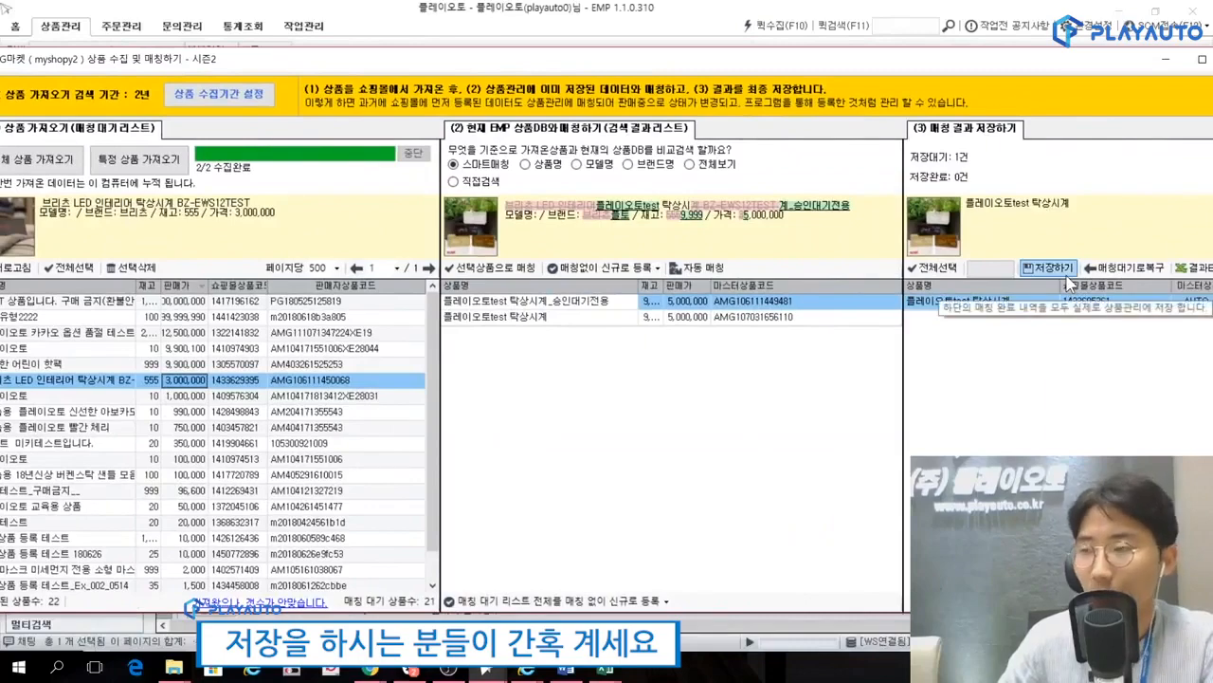
pyautogui.moveTo(766, 59); pyautogui.dragTo(665, 64)
pyautogui.click(1066, 65)
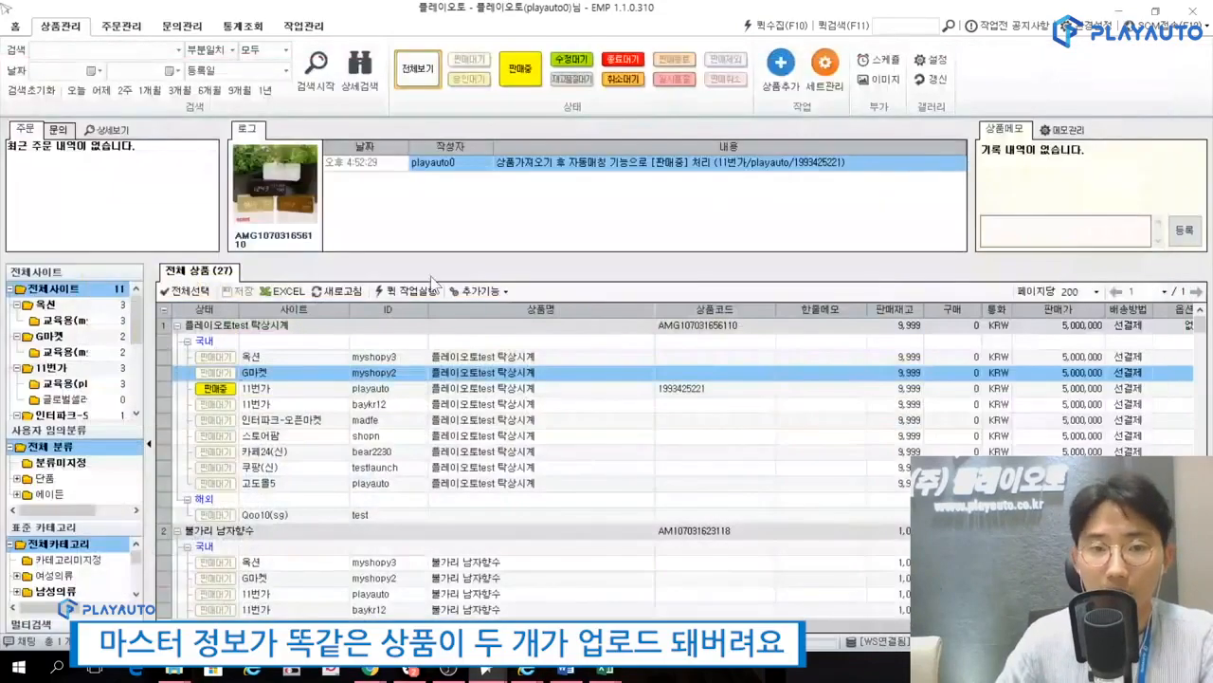
# Examine the existing master product 플레이오토test 탁상시계 and its G마켓 and 11번가 listings in the product list.
pyautogui.click(296, 326)
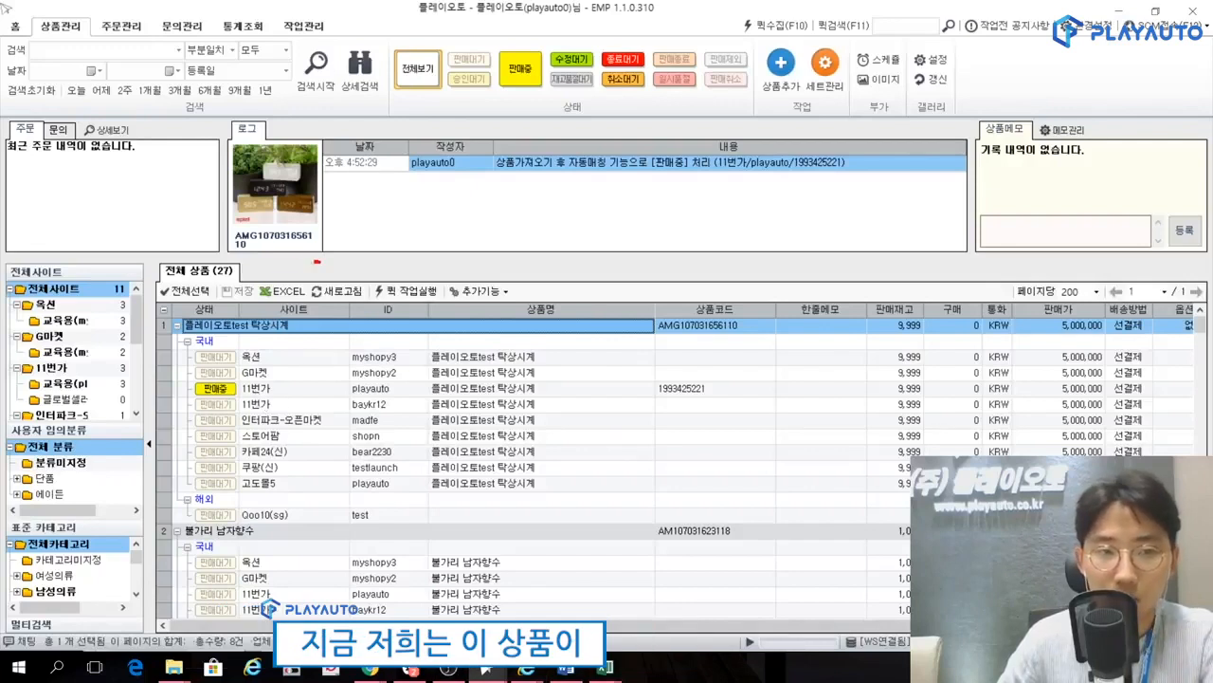
pyautogui.moveTo(317, 262); pyautogui.dragTo(298, 257)
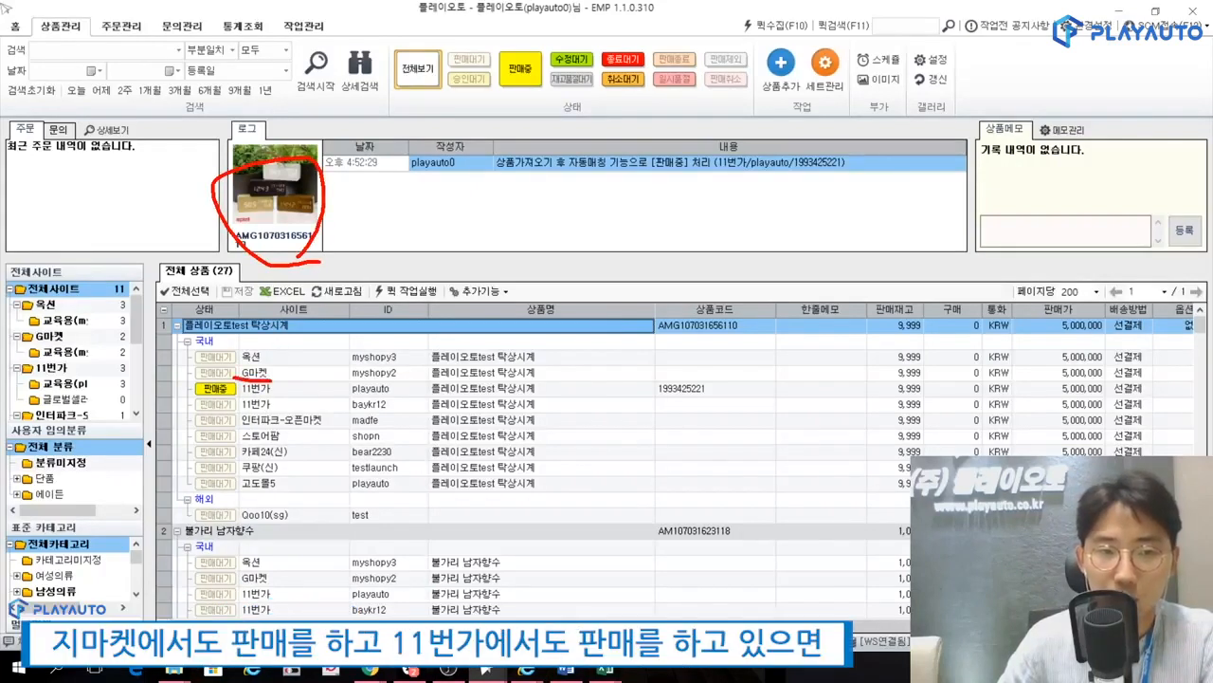
pyautogui.moveTo(240, 397); pyautogui.dragTo(281, 398)
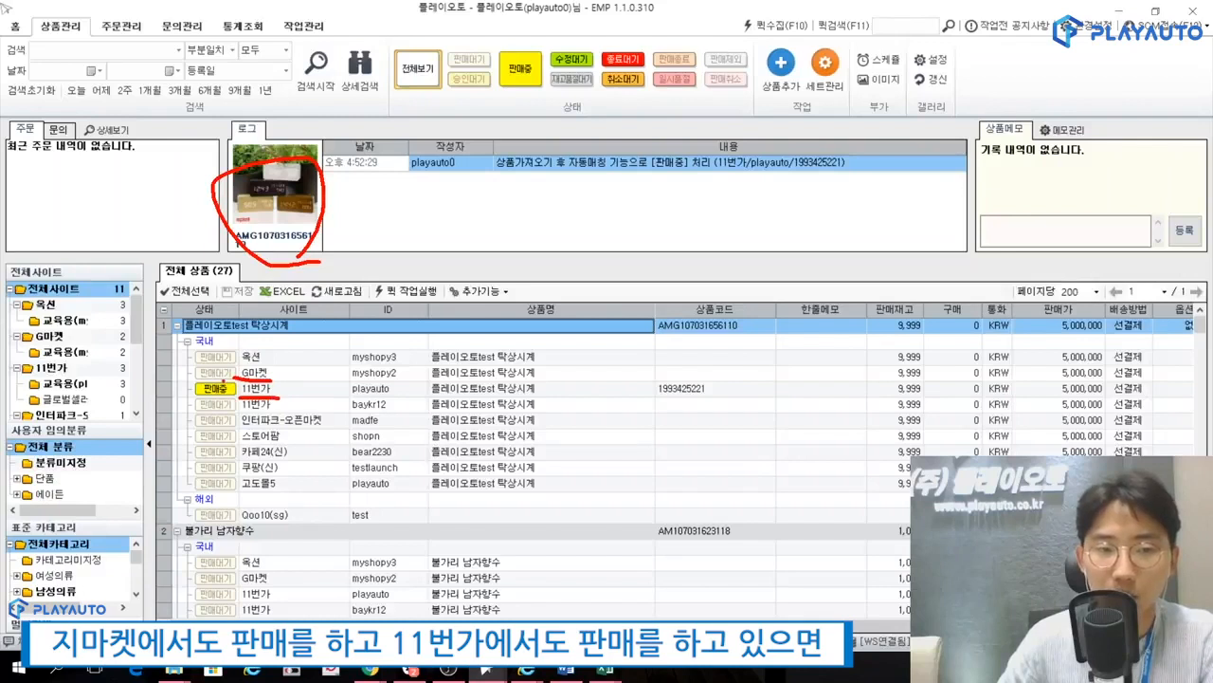
pyautogui.moveTo(185, 320)
pyautogui.mouseDown()
pyautogui.moveTo(289, 333)
pyautogui.moveTo(197, 317)
pyautogui.mouseUp()
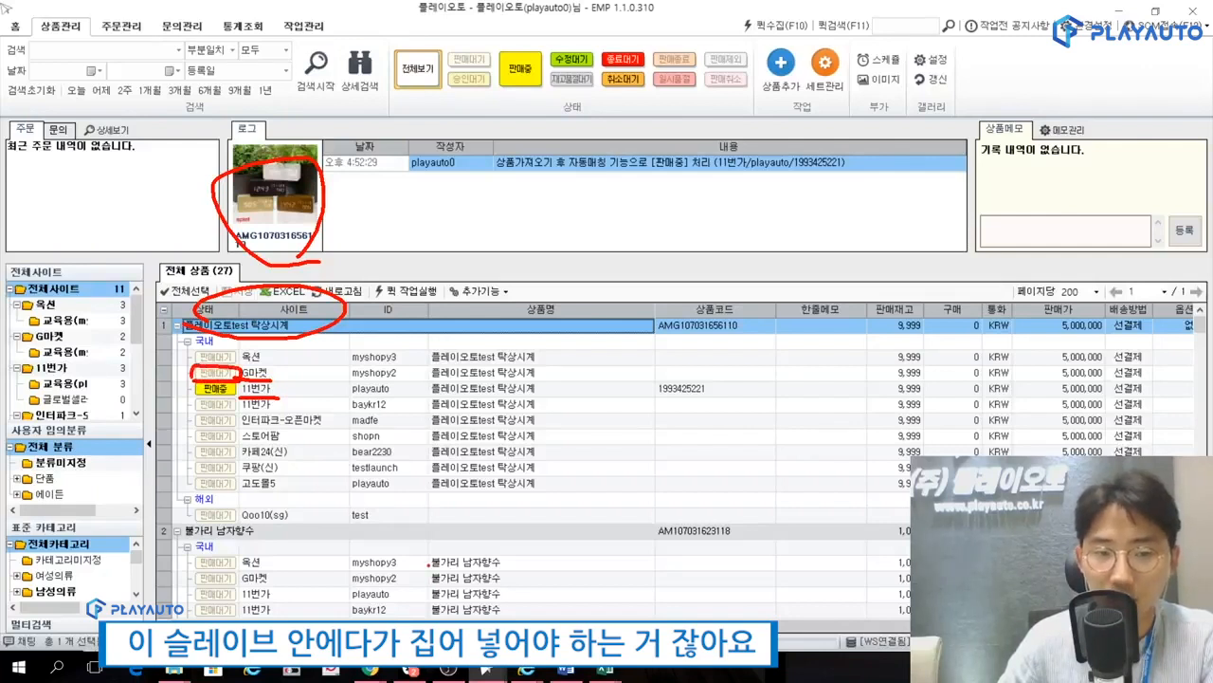
pyautogui.press('Escape')
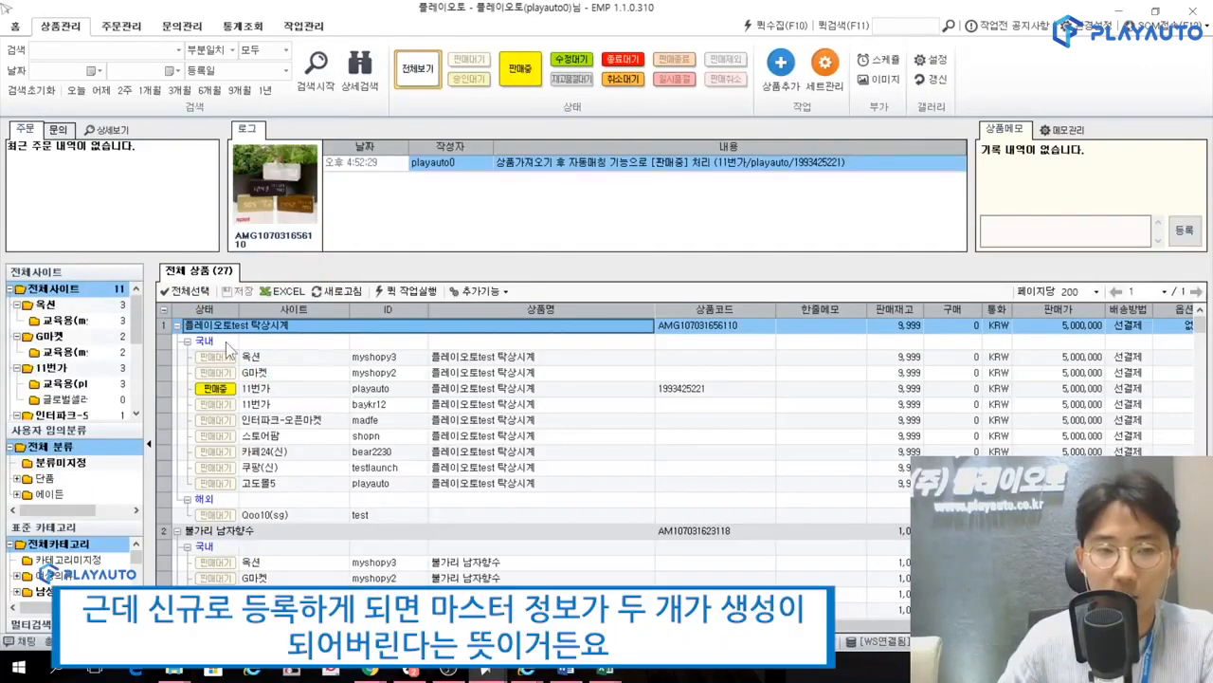
pyautogui.moveTo(228, 350); pyautogui.dragTo(255, 360)
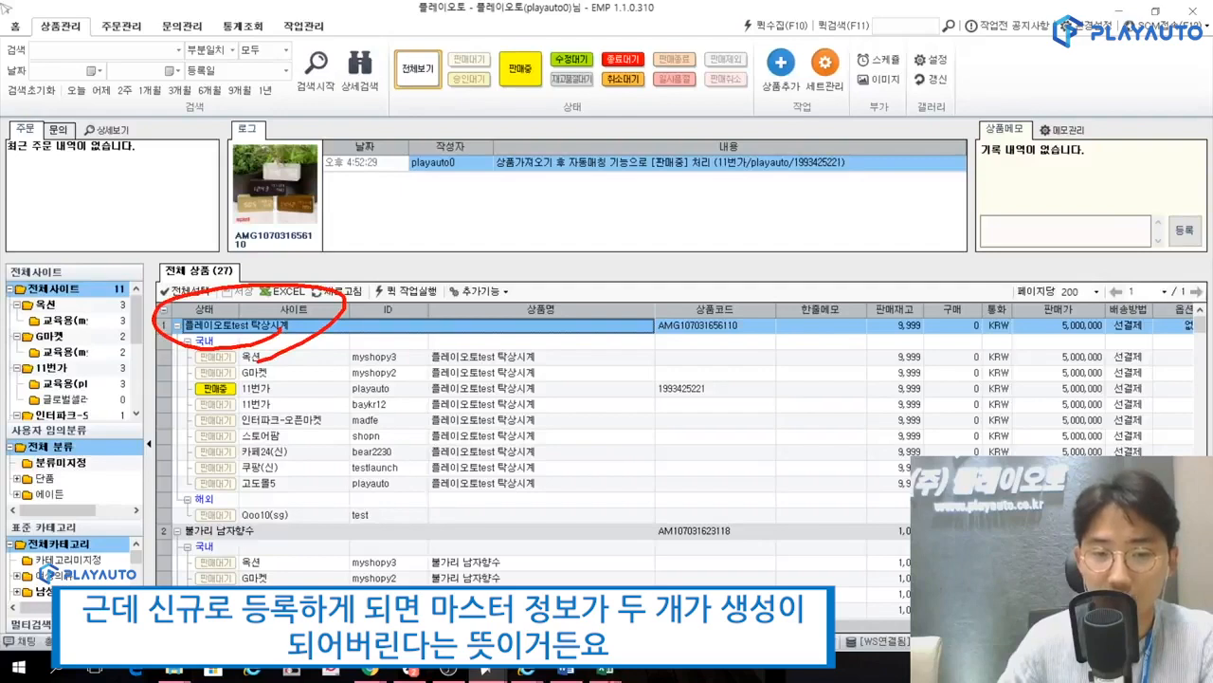
pyautogui.press('Escape')
# Return 플레이오토test 탁상시계 from the G마켓 matching results to the matching waiting list.
pyautogui.moveTo(488, 670)
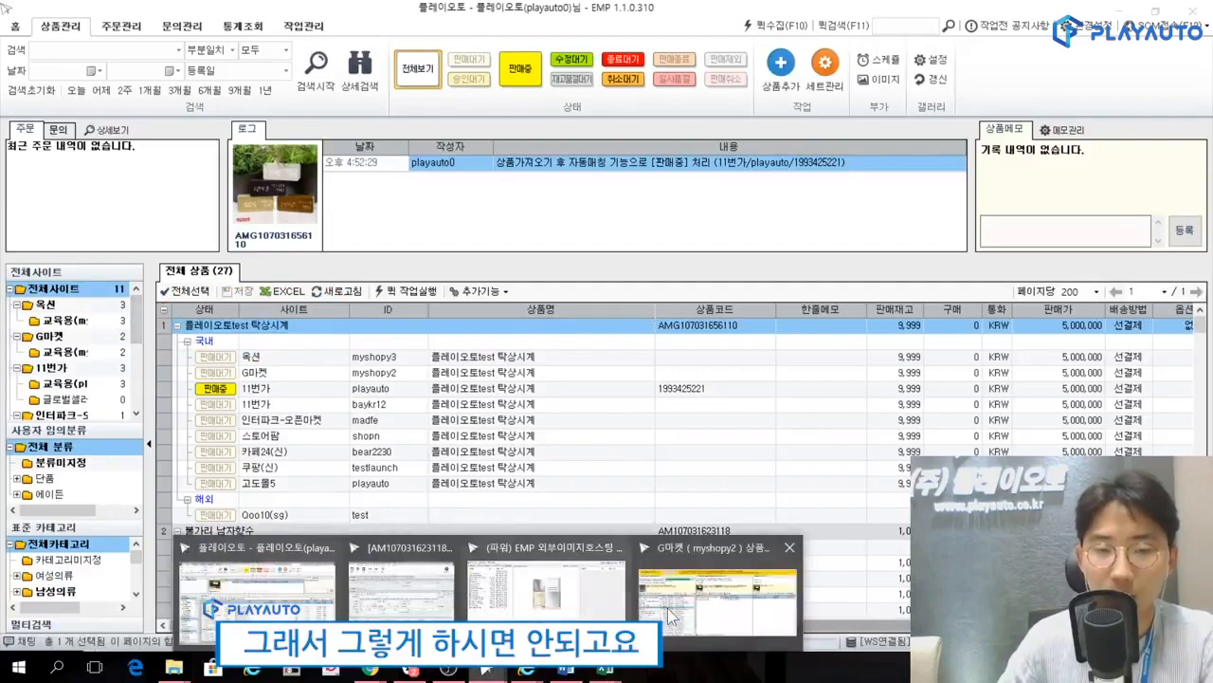
pyautogui.click(667, 607)
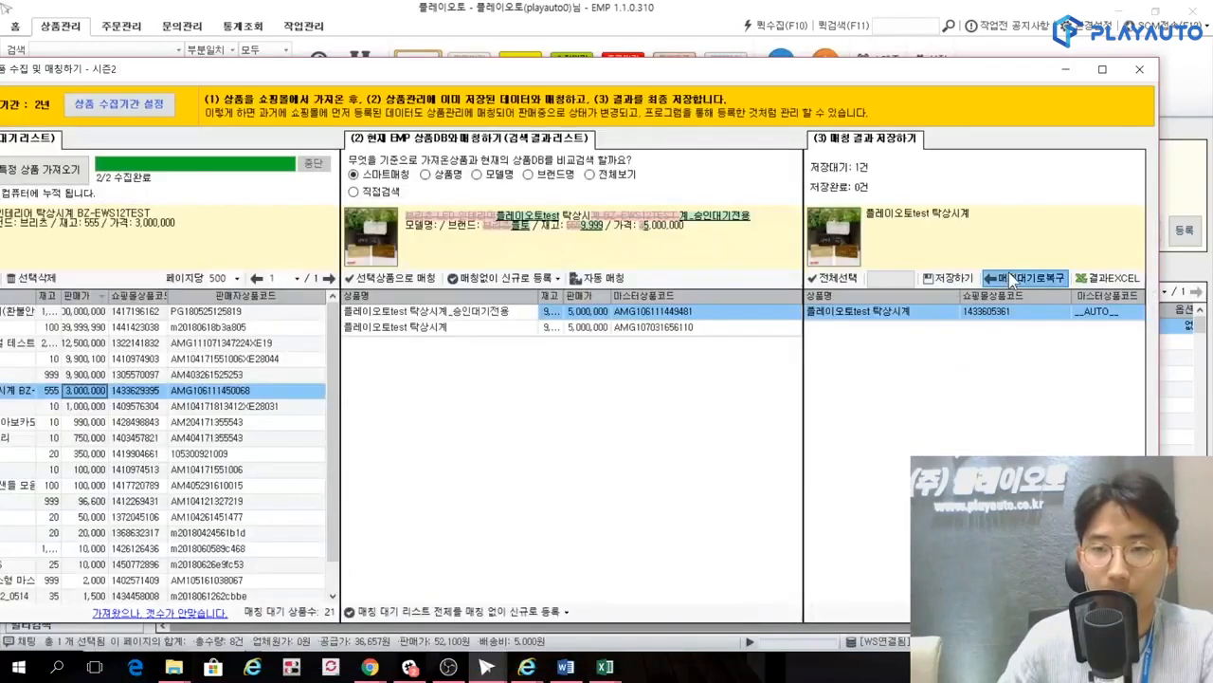
pyautogui.click(1012, 278)
pyautogui.doubleClick(201, 74)
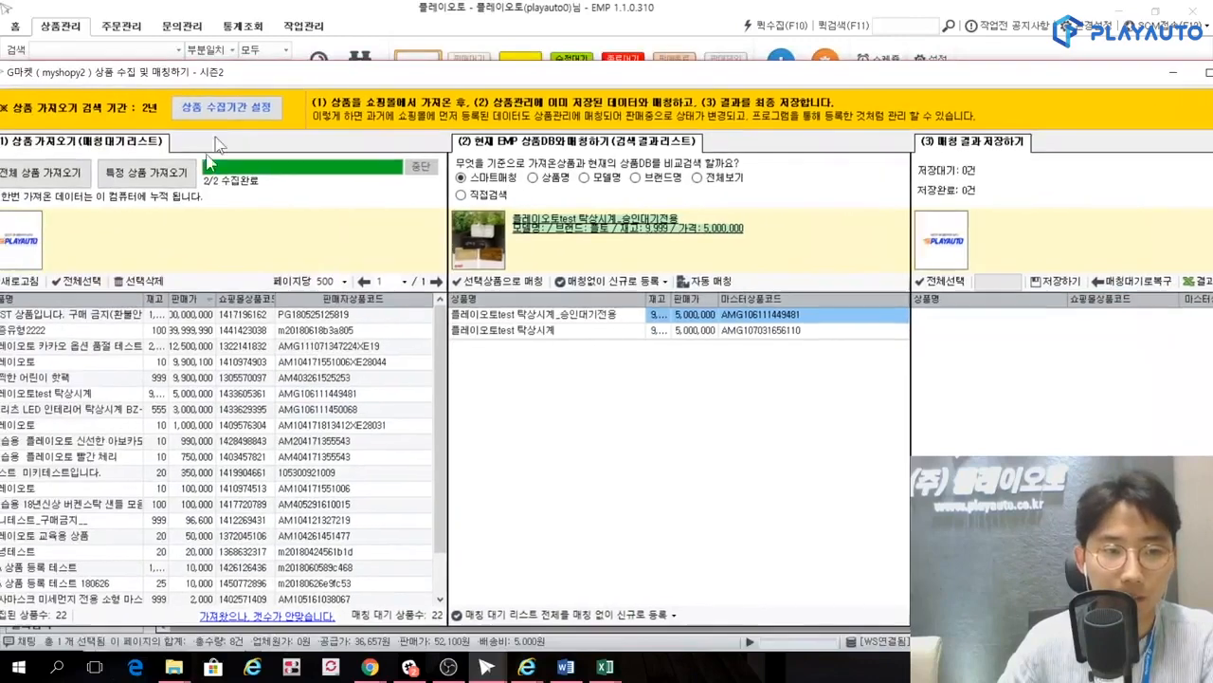
# Review the comparison criteria and the smart matching candidates from the EMP database for the collected 플레이오토test 탁상시계.
pyautogui.click(68, 393)
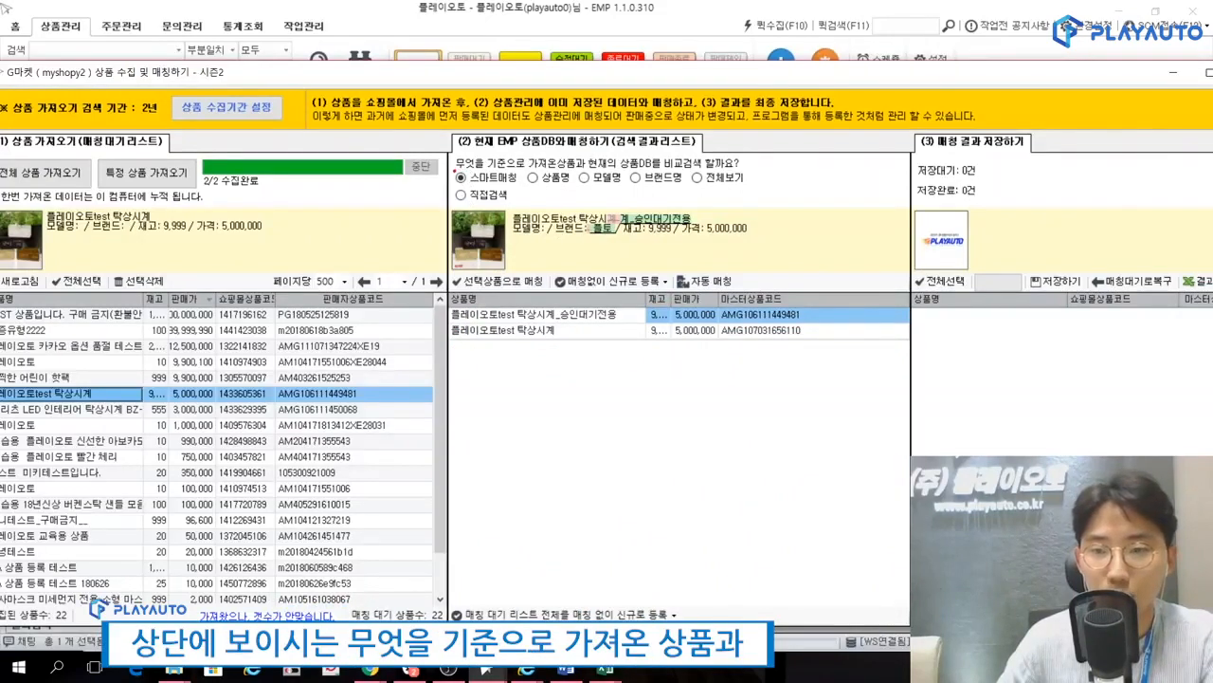
pyautogui.moveTo(456, 172)
pyautogui.mouseDown()
pyautogui.moveTo(592, 173)
pyautogui.moveTo(569, 143)
pyautogui.moveTo(777, 134)
pyautogui.moveTo(686, 174)
pyautogui.moveTo(606, 179)
pyautogui.mouseUp()
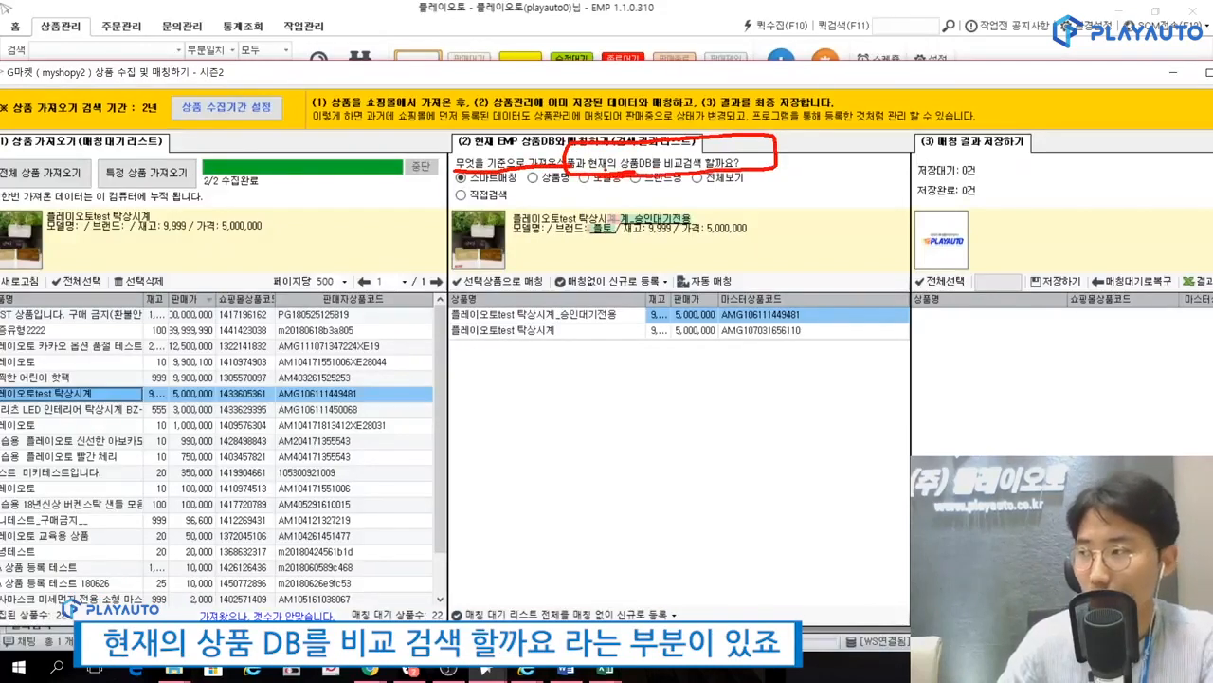
pyautogui.press('Escape')
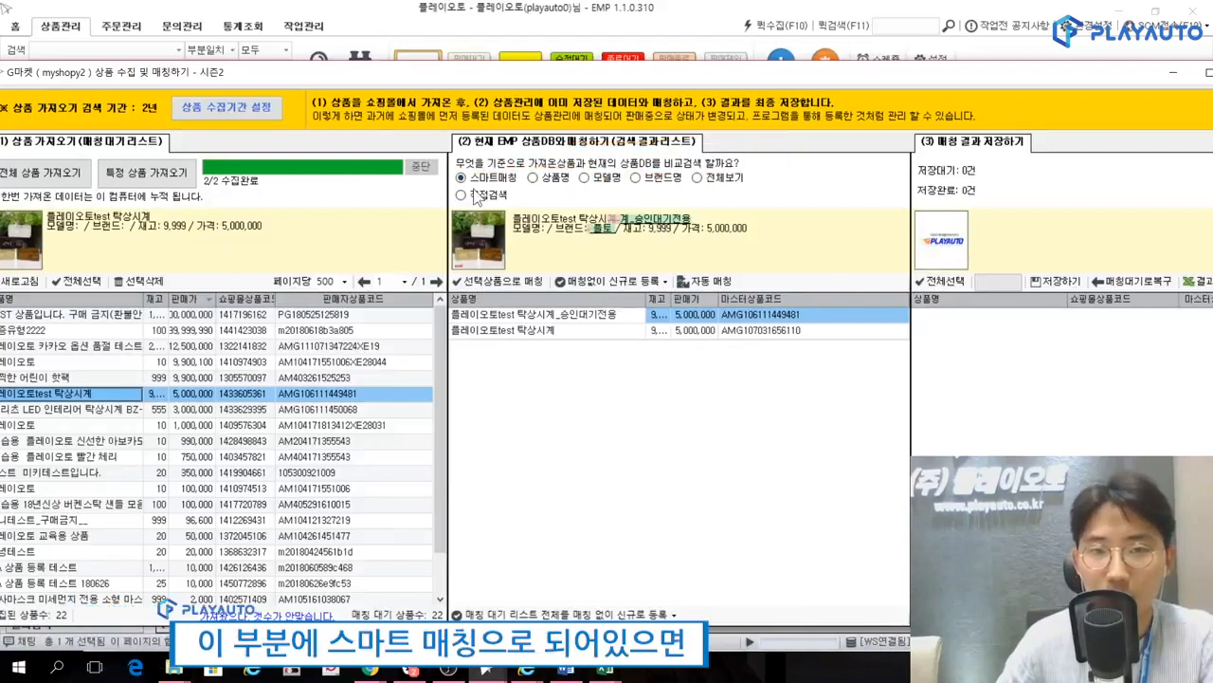
pyautogui.moveTo(493, 191)
pyautogui.mouseDown()
pyautogui.moveTo(449, 186)
pyautogui.moveTo(527, 165)
pyautogui.moveTo(533, 182)
pyautogui.mouseUp()
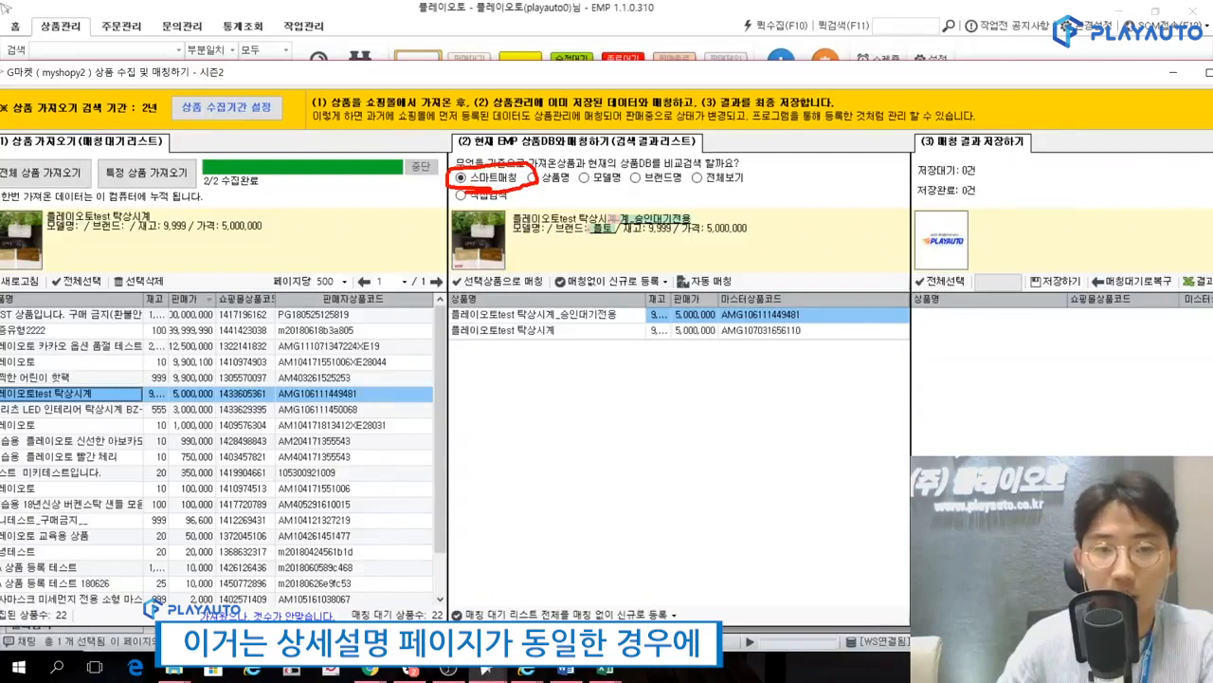
pyautogui.moveTo(603, 349)
pyautogui.mouseDown()
pyautogui.moveTo(445, 332)
pyautogui.moveTo(567, 355)
pyautogui.mouseUp()
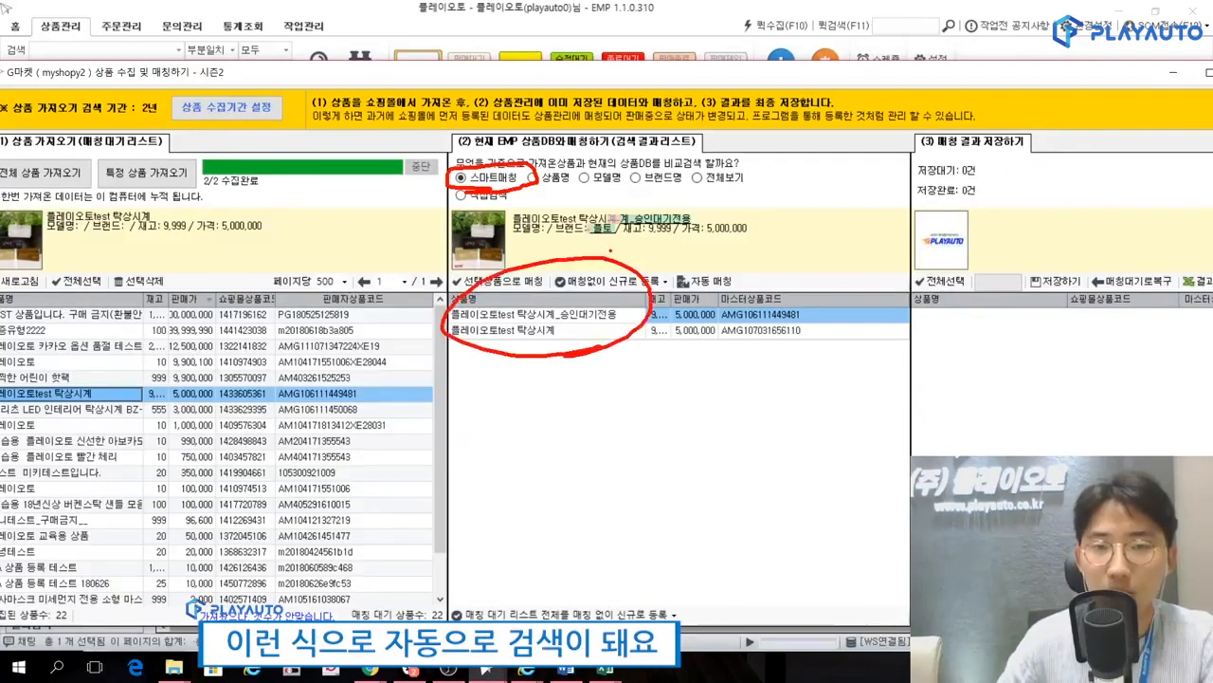
pyautogui.press('Escape')
pyautogui.hotkey('ctrl', '2')
pyautogui.moveTo(446, 166); pyautogui.dragTo(522, 168)
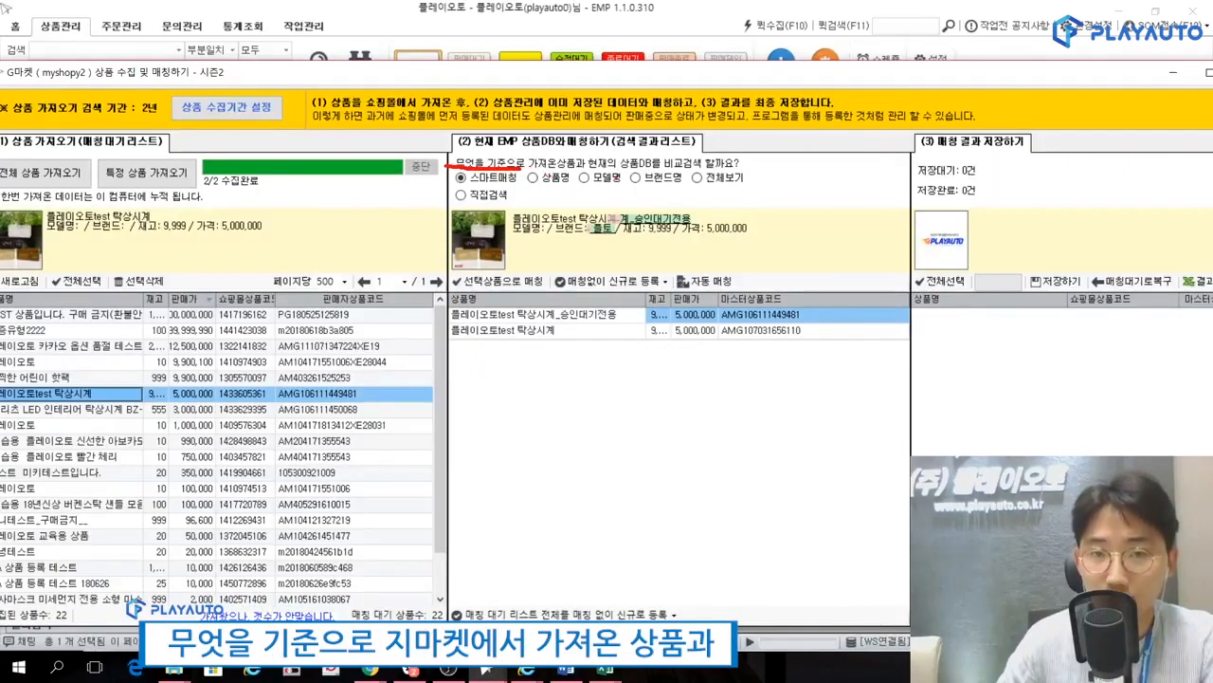
pyautogui.moveTo(590, 175); pyautogui.dragTo(615, 173)
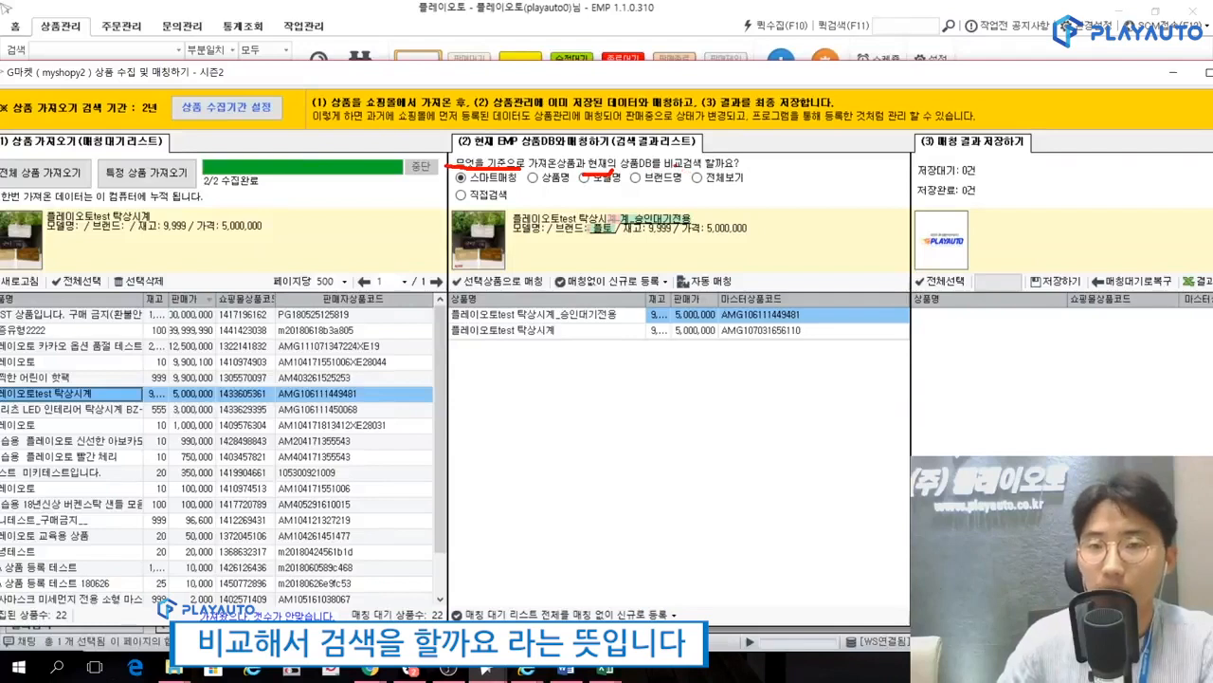
pyautogui.press('Escape')
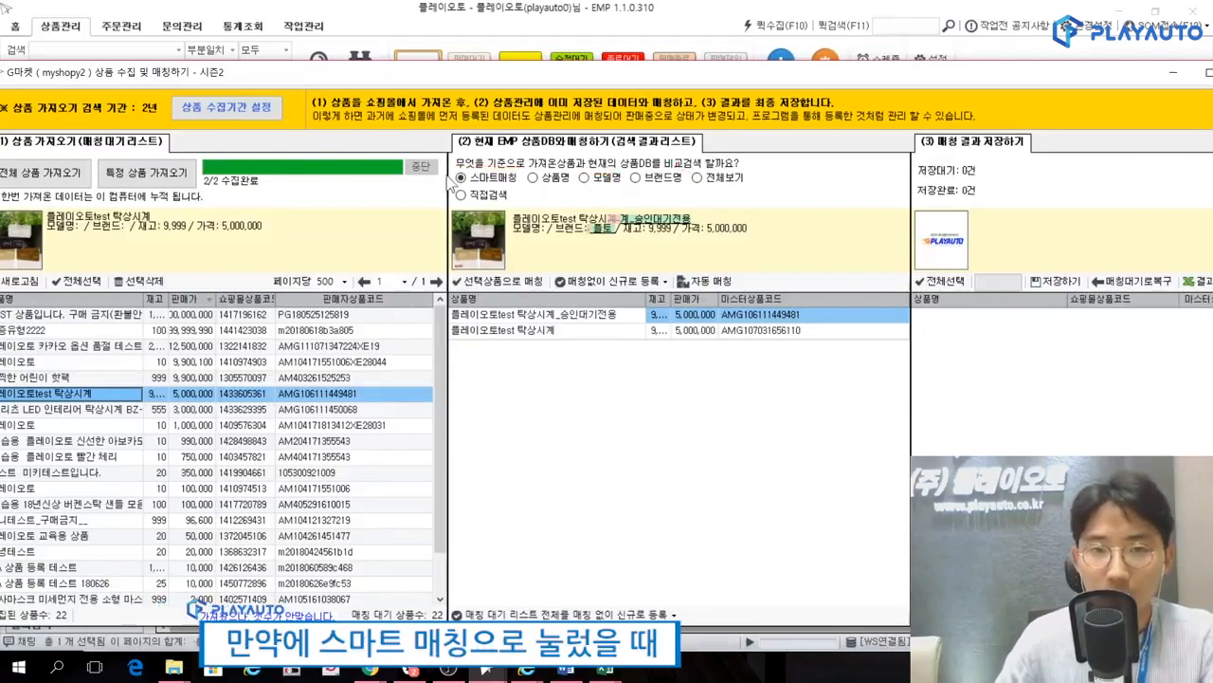
# Check the smart matching results for the collected product 플레이오토 카카오 옵션 품절 테스트.
pyautogui.click(262, 346)
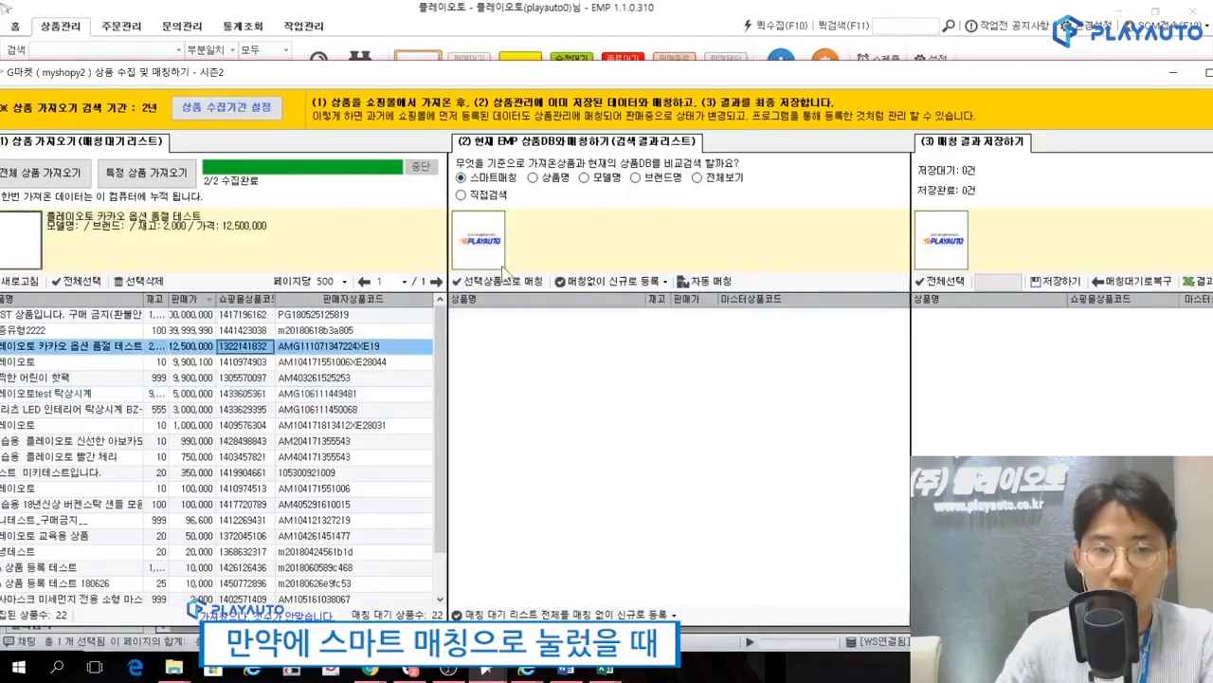
pyautogui.hotkey('ctrl', '2')
pyautogui.moveTo(829, 445)
pyautogui.mouseDown()
pyautogui.moveTo(439, 390)
pyautogui.moveTo(650, 521)
pyautogui.mouseUp()
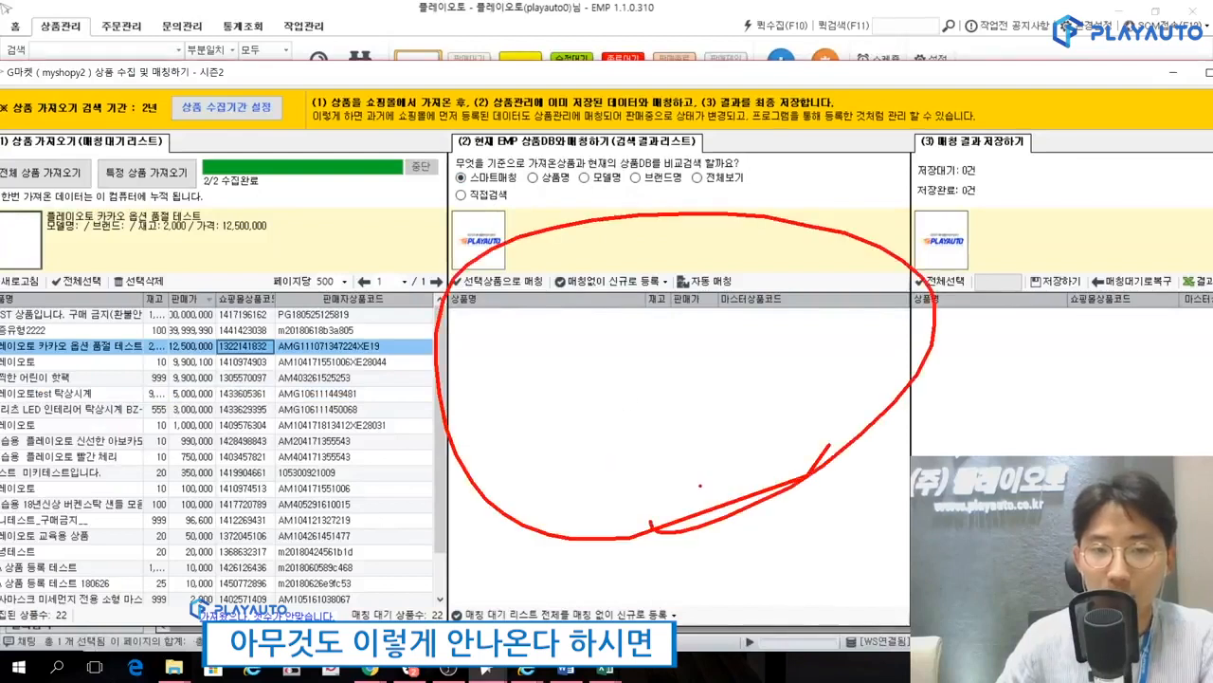
pyautogui.press('Escape')
# Compare 플레이오토test 탁상시계 with the EMP products by 상품명, 모델명, 브랜드명 and finally 전체보기.
pyautogui.click(98, 393)
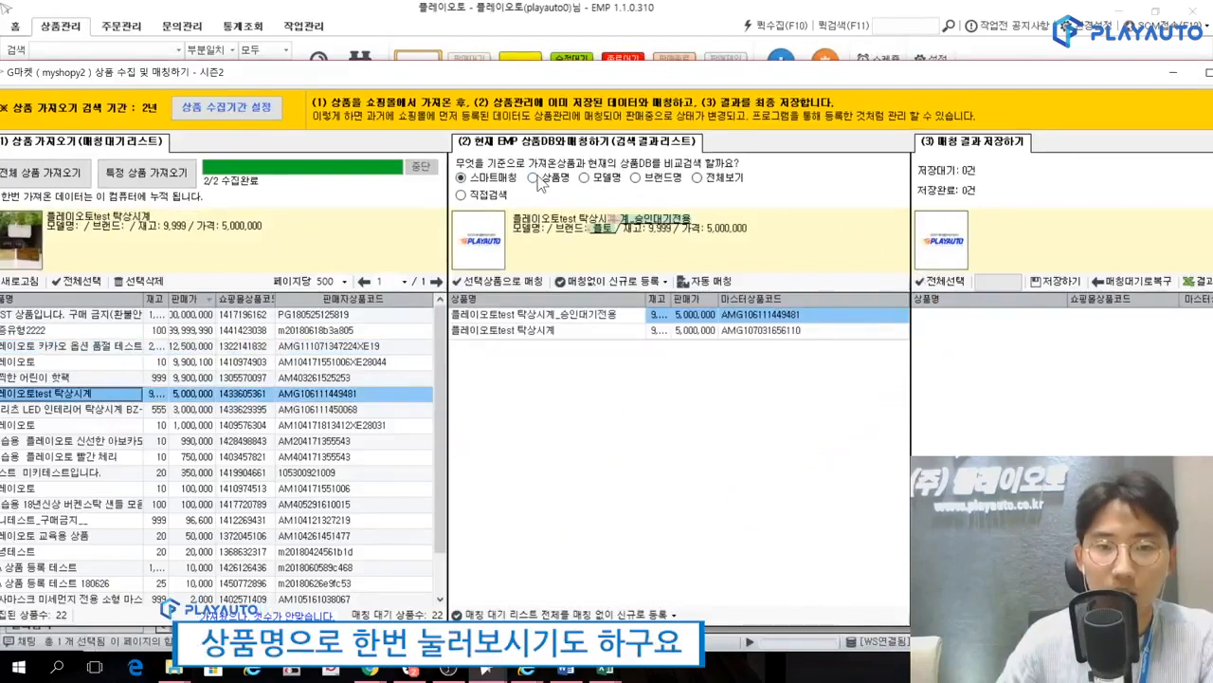
pyautogui.click(535, 178)
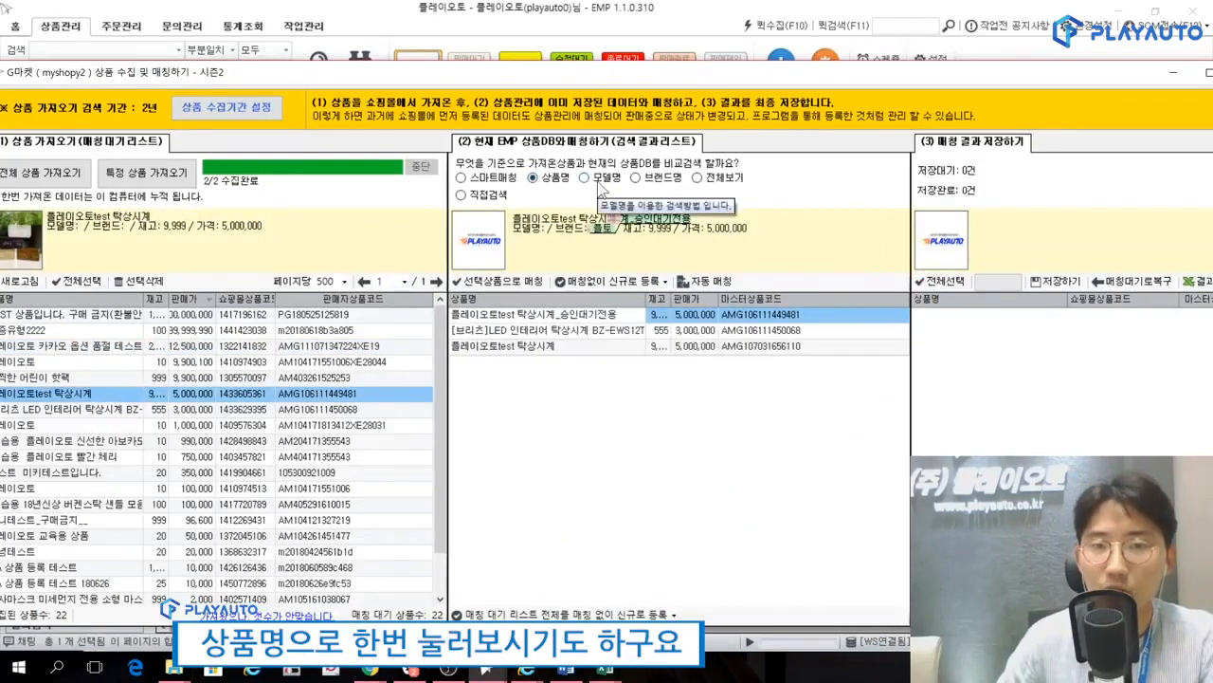
pyautogui.click(597, 182)
pyautogui.click(647, 182)
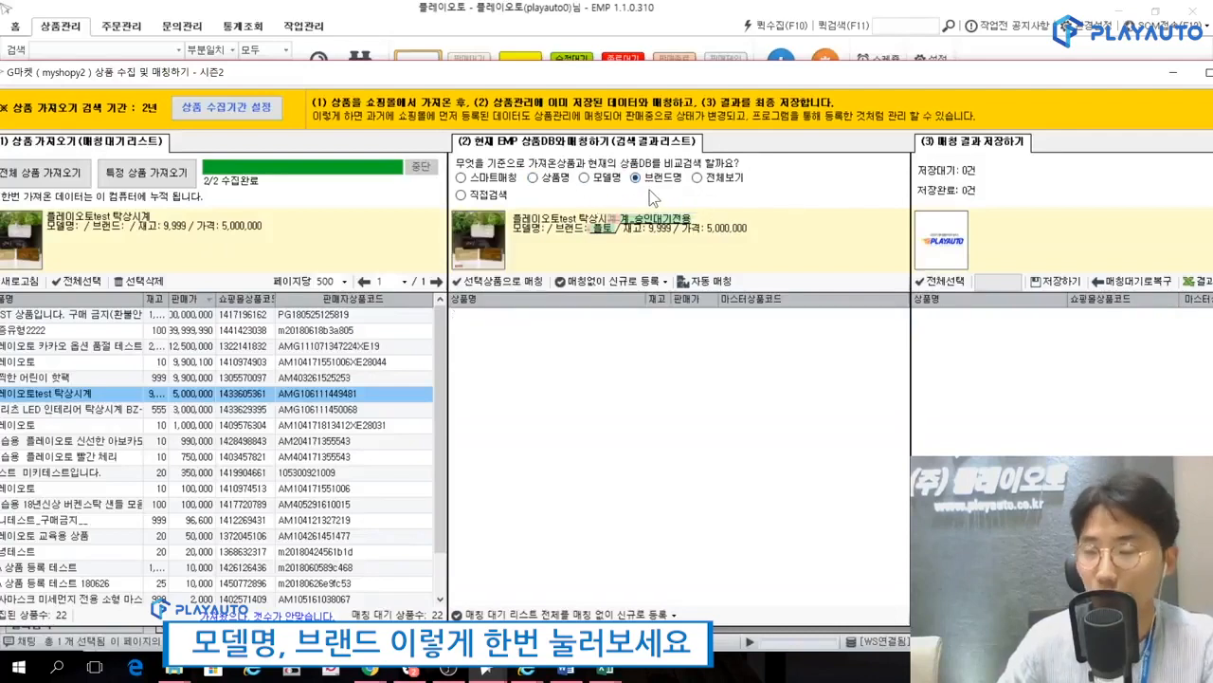
pyautogui.click(698, 177)
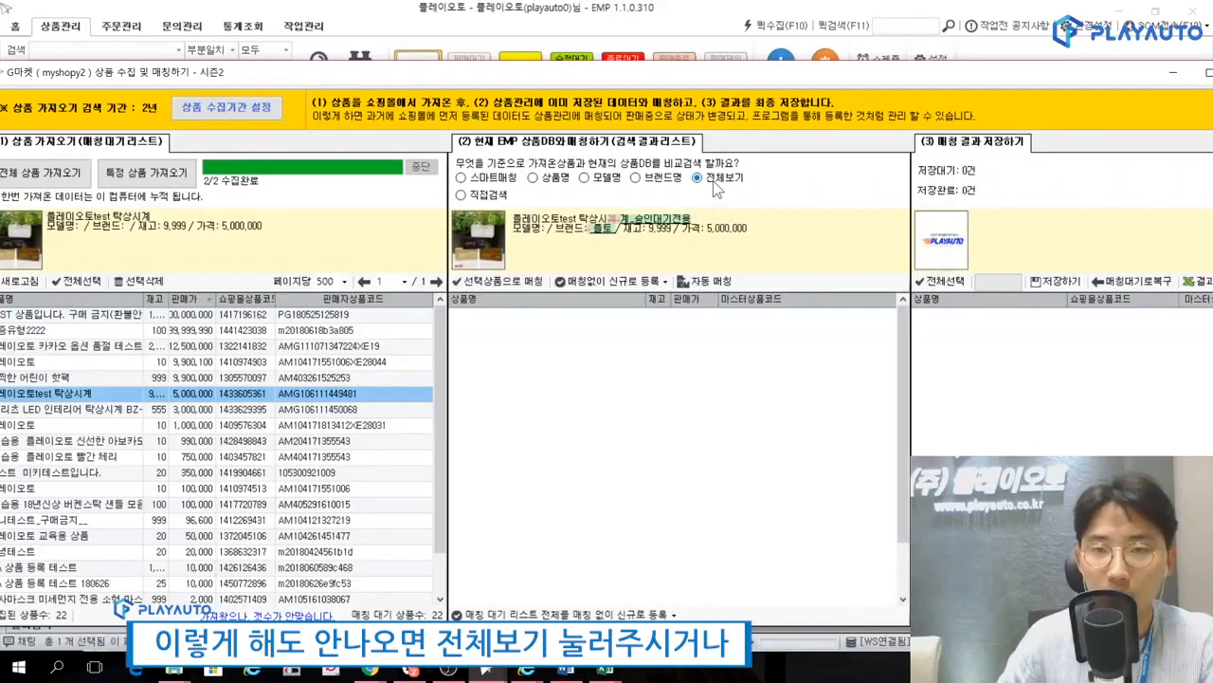
# Search the EMP products directly (직접검색) for 탁상시계 and locate the product identical to the collected G마켓 플레이오토test 탁상시계.
pyautogui.click(503, 195)
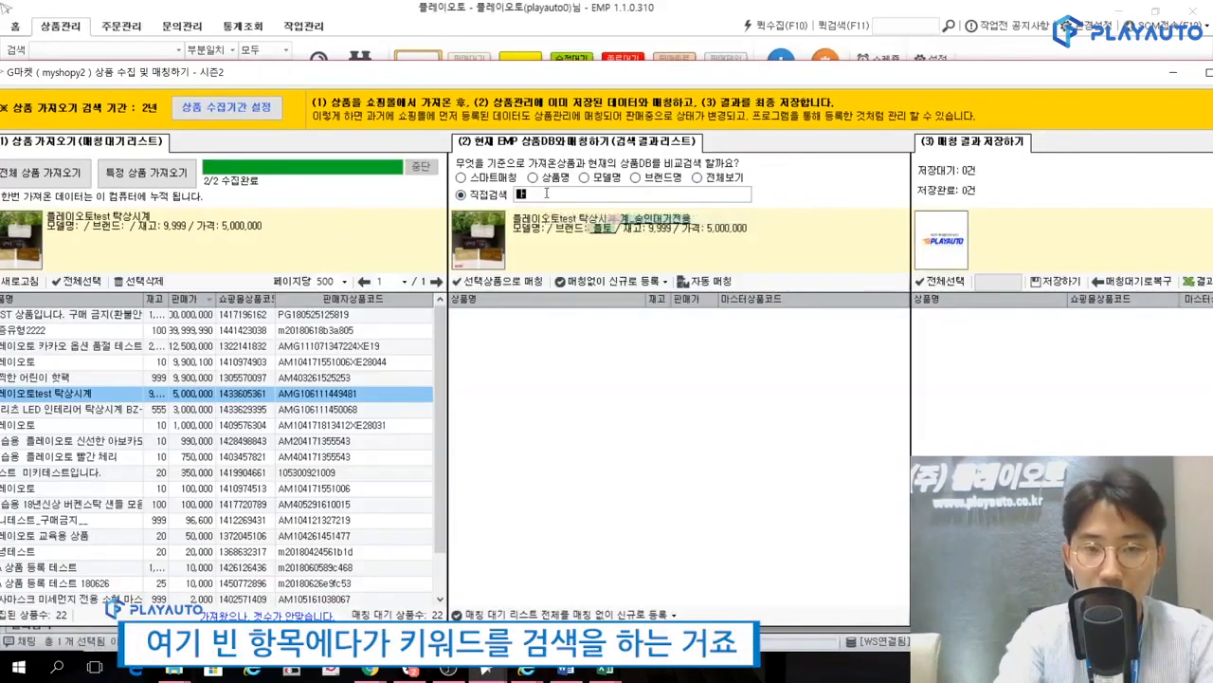
pyautogui.write('탁상시계')
pyautogui.press('Return')
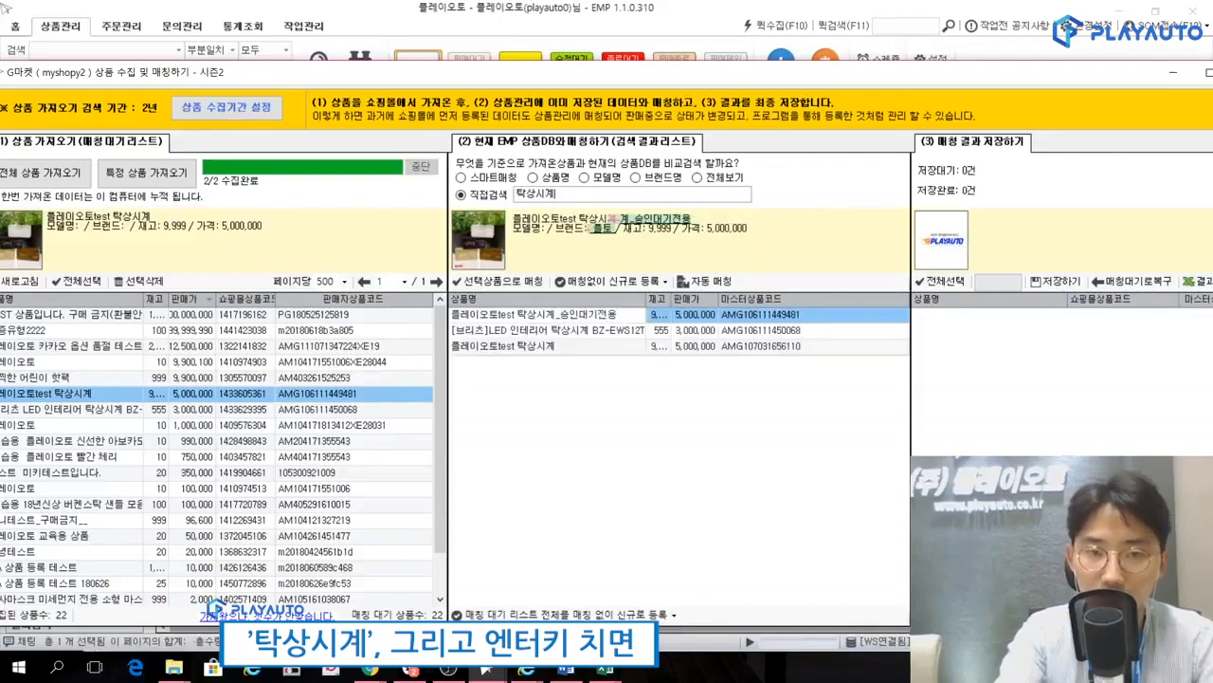
pyautogui.moveTo(637, 370)
pyautogui.mouseDown()
pyautogui.moveTo(796, 353)
pyautogui.moveTo(689, 420)
pyautogui.mouseUp()
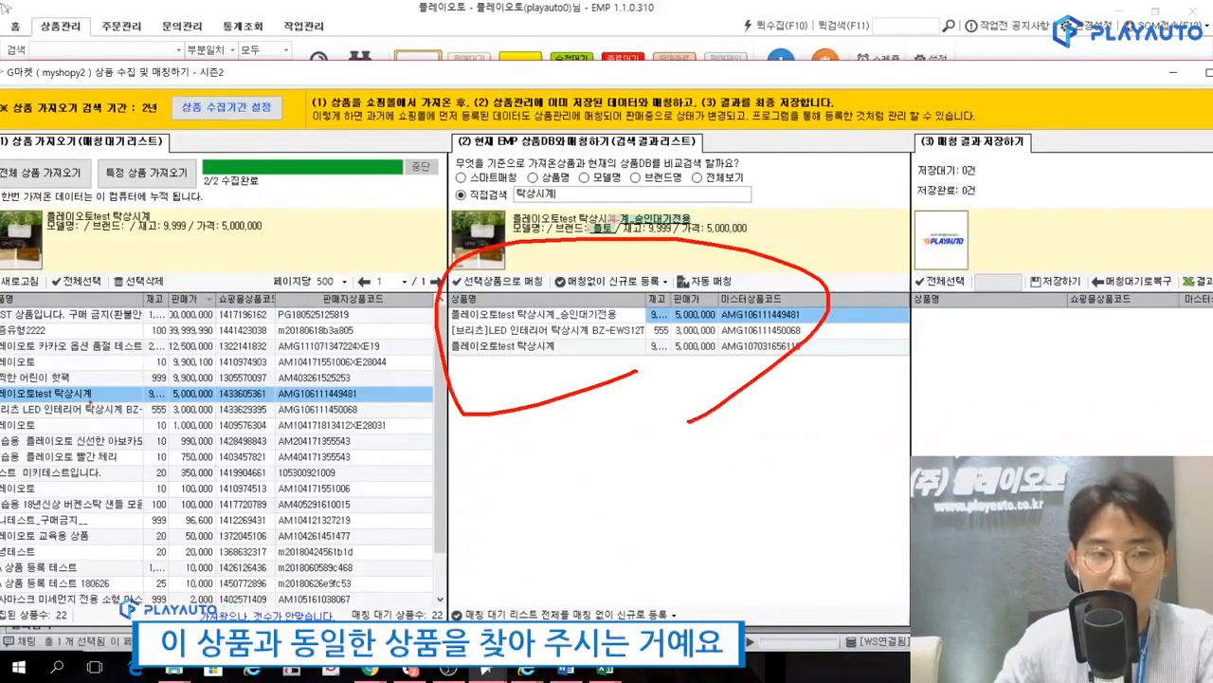
pyautogui.moveTo(92, 394)
pyautogui.mouseDown()
pyautogui.moveTo(95, 406)
pyautogui.moveTo(441, 330)
pyautogui.moveTo(464, 339)
pyautogui.moveTo(441, 368)
pyautogui.mouseUp()
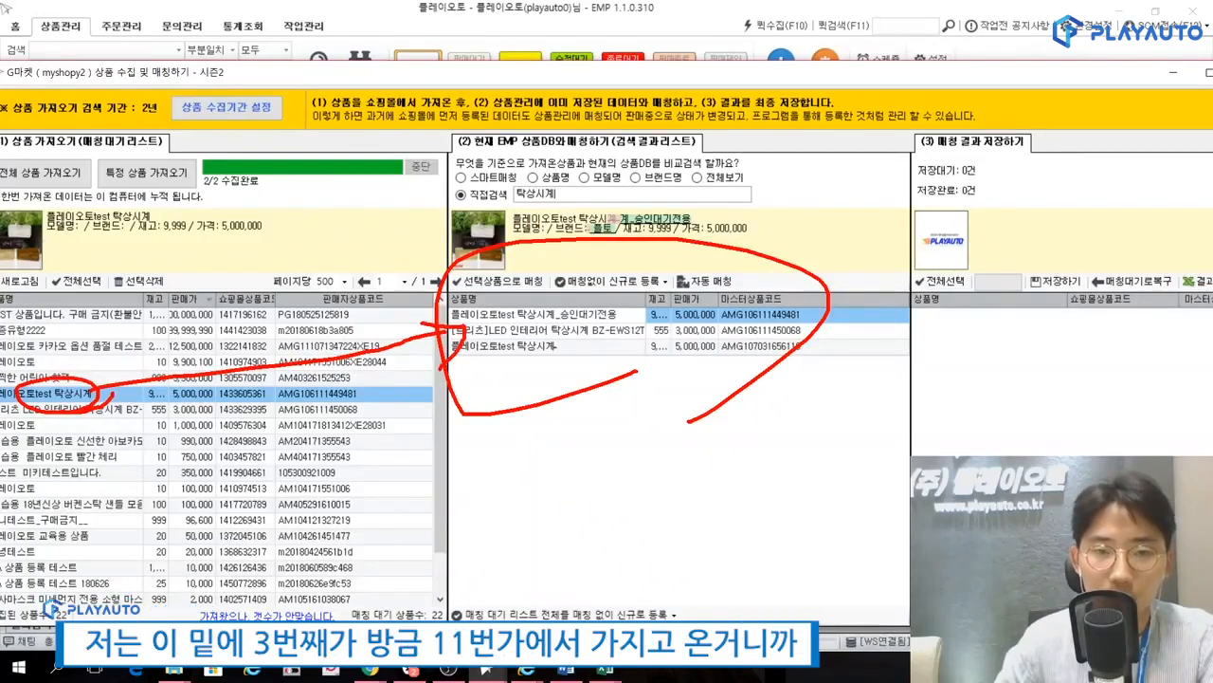
pyautogui.moveTo(526, 364)
pyautogui.mouseDown()
pyautogui.moveTo(557, 357)
pyautogui.moveTo(539, 332)
pyautogui.moveTo(569, 357)
pyautogui.moveTo(499, 362)
pyautogui.mouseUp()
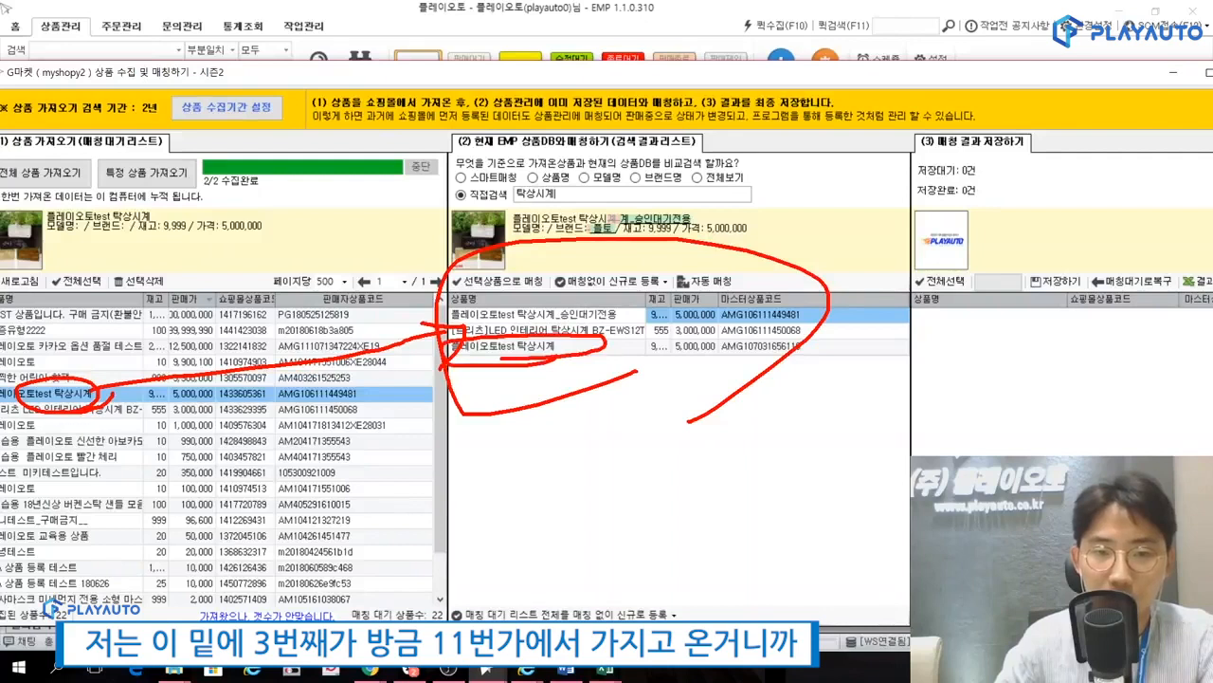
pyautogui.press('Escape')
pyautogui.click(563, 348)
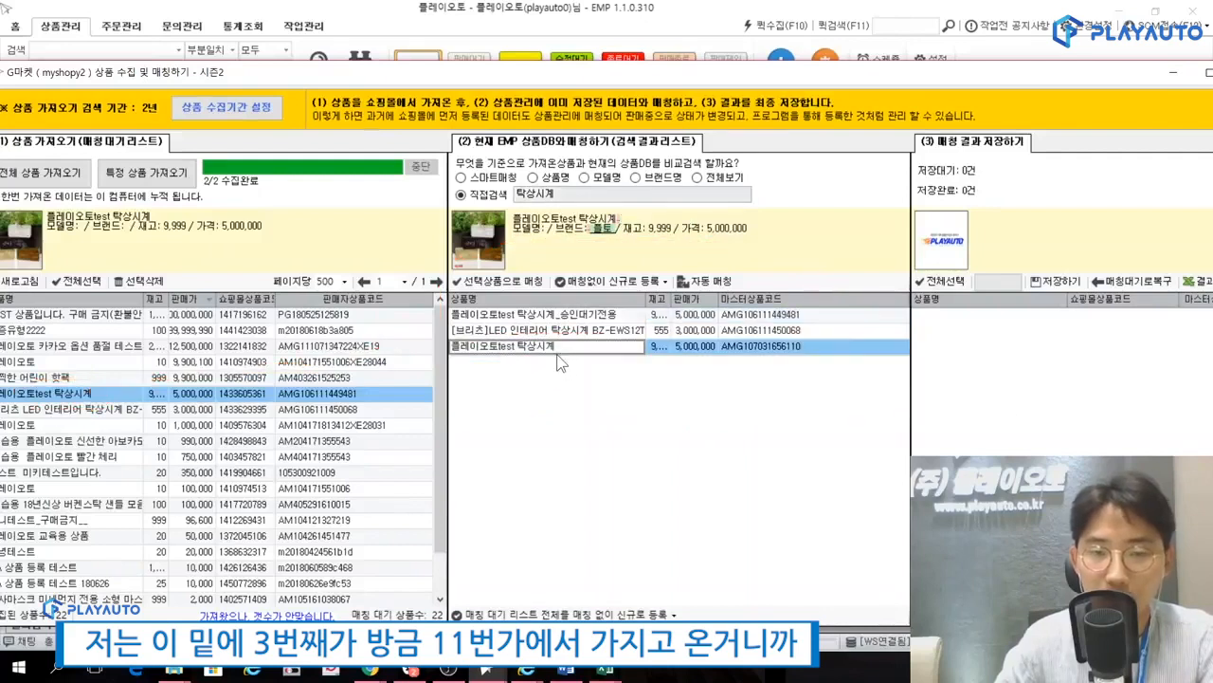
pyautogui.moveTo(531, 363)
pyautogui.mouseDown()
pyautogui.moveTo(460, 346)
pyautogui.moveTo(558, 334)
pyautogui.moveTo(550, 358)
pyautogui.mouseUp()
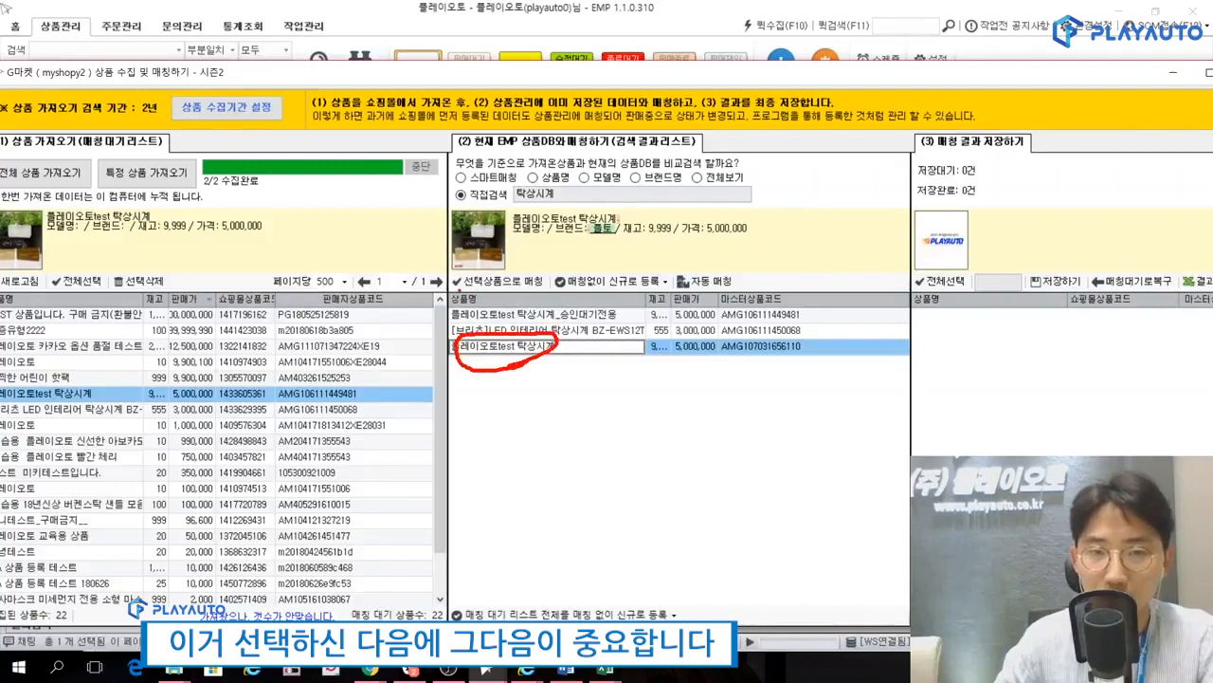
pyautogui.moveTo(658, 258); pyautogui.dragTo(593, 309)
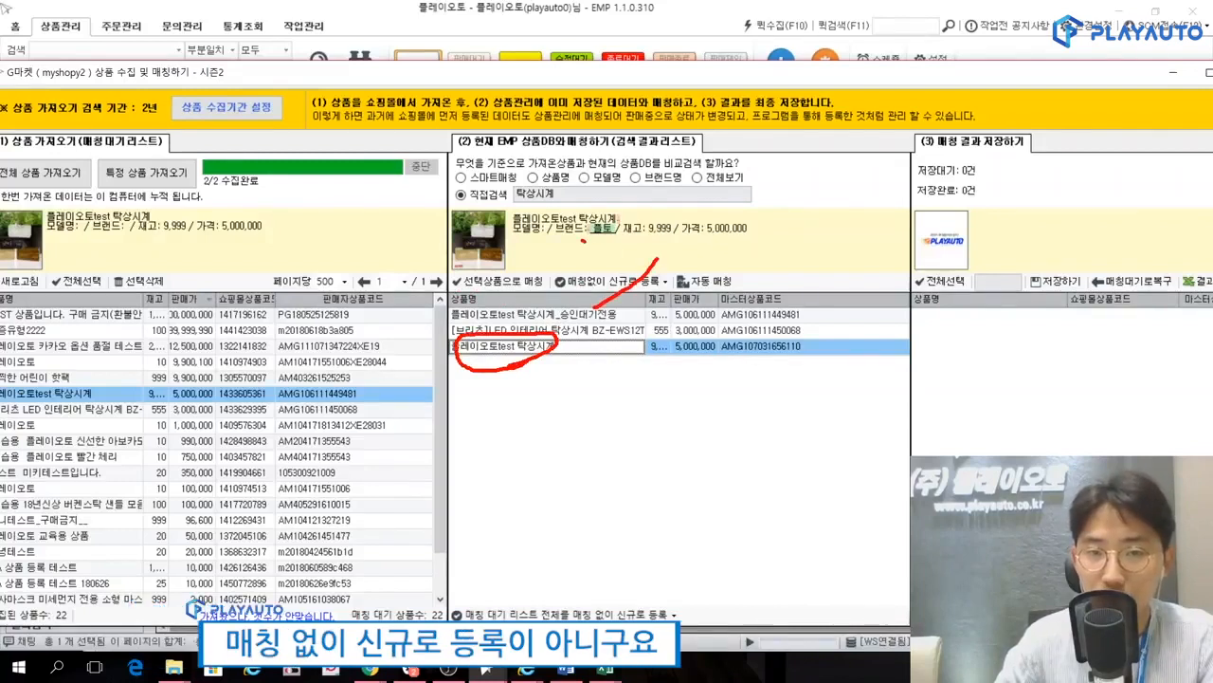
pyautogui.moveTo(583, 239); pyautogui.dragTo(654, 301)
pyautogui.moveTo(555, 286)
pyautogui.mouseDown()
pyautogui.moveTo(402, 300)
pyautogui.moveTo(523, 244)
pyautogui.moveTo(548, 295)
pyautogui.mouseUp()
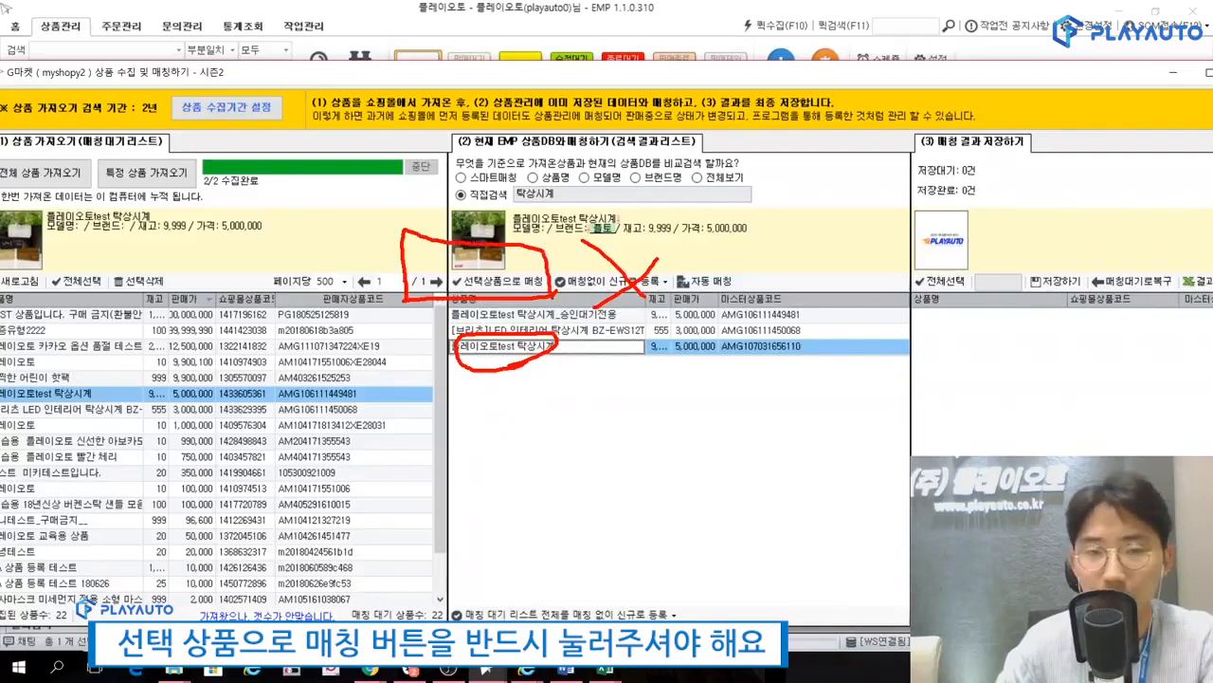
pyautogui.press('Escape')
pyautogui.click(497, 281)
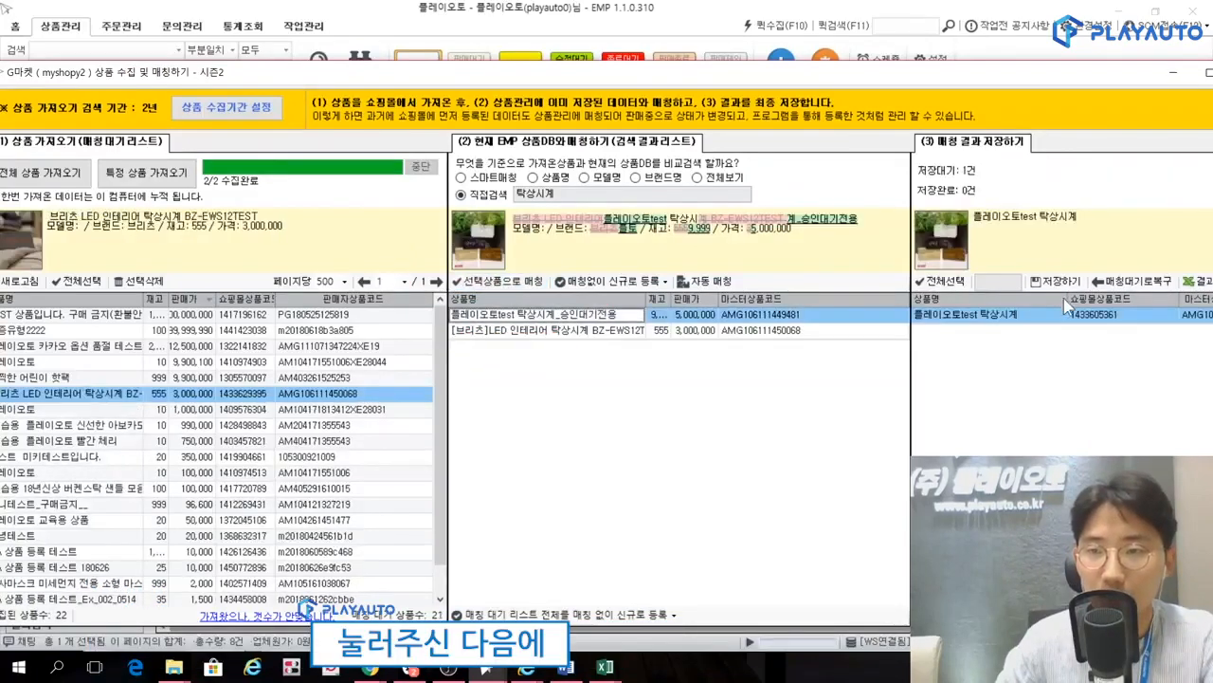
# Save the pending matching result for 플레이오토test 탁상시계 and confirm applying it.
pyautogui.moveTo(1077, 298)
pyautogui.mouseDown()
pyautogui.moveTo(1025, 282)
pyautogui.moveTo(1066, 303)
pyautogui.mouseUp()
pyautogui.moveTo(1037, 248)
pyautogui.mouseDown()
pyautogui.moveTo(1045, 258)
pyautogui.moveTo(1086, 235)
pyautogui.mouseUp()
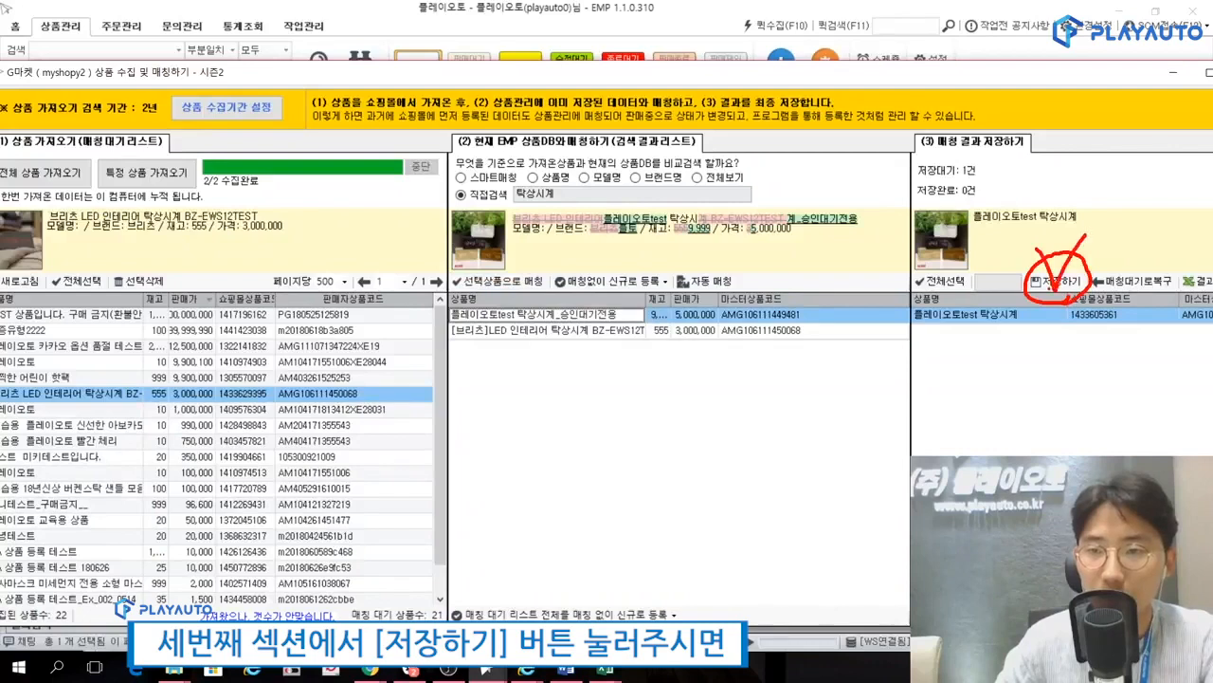
pyautogui.press('Escape')
pyautogui.click(1057, 281)
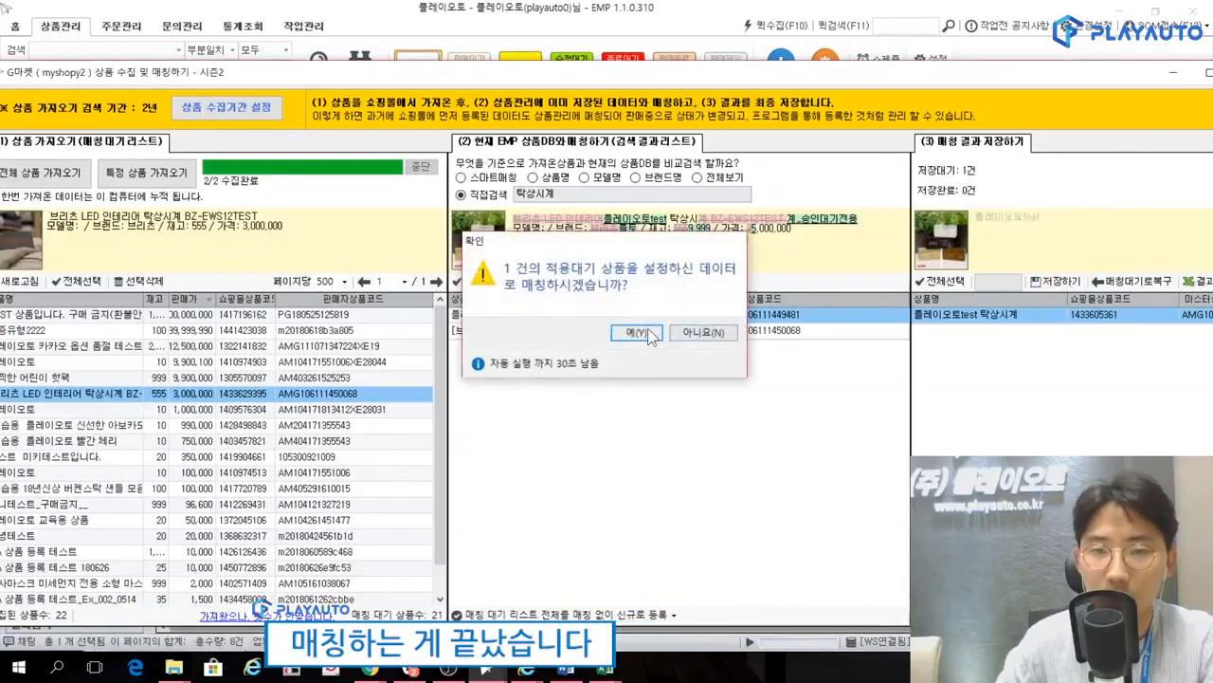
pyautogui.click(635, 332)
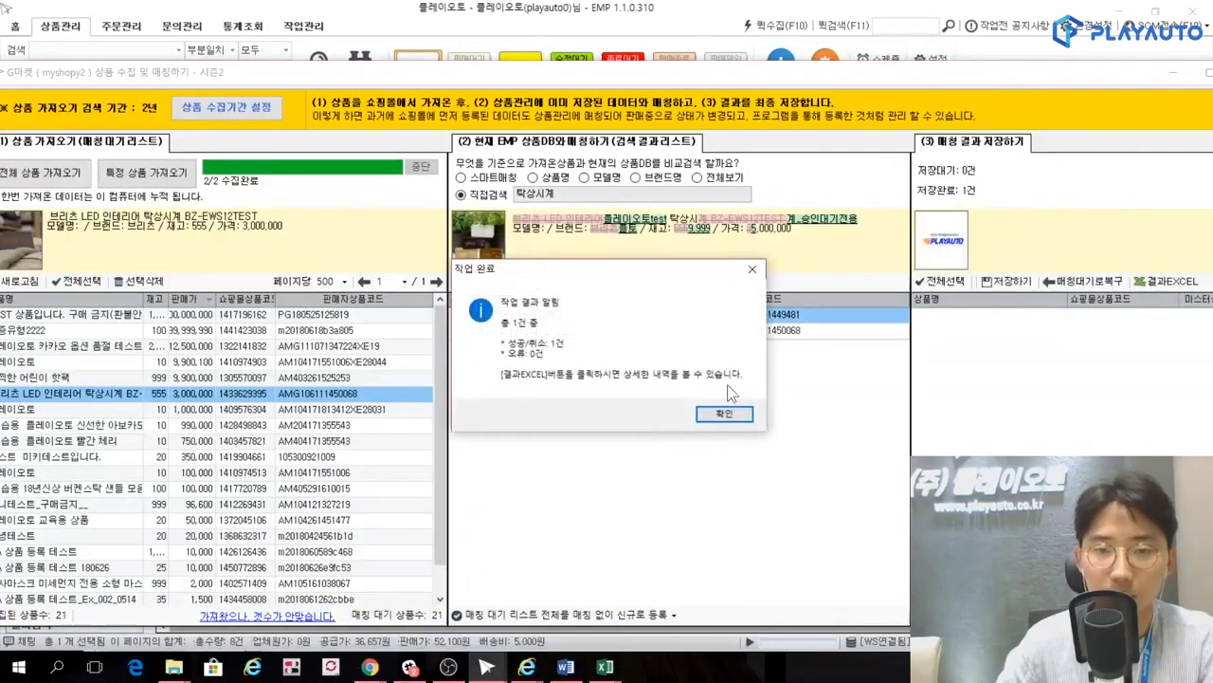
pyautogui.click(730, 414)
# Close the G마켓 collection window and check the shopping mall entries under the 플레이오토test 탁상시계 master product.
pyautogui.moveTo(869, 75); pyautogui.dragTo(503, 80)
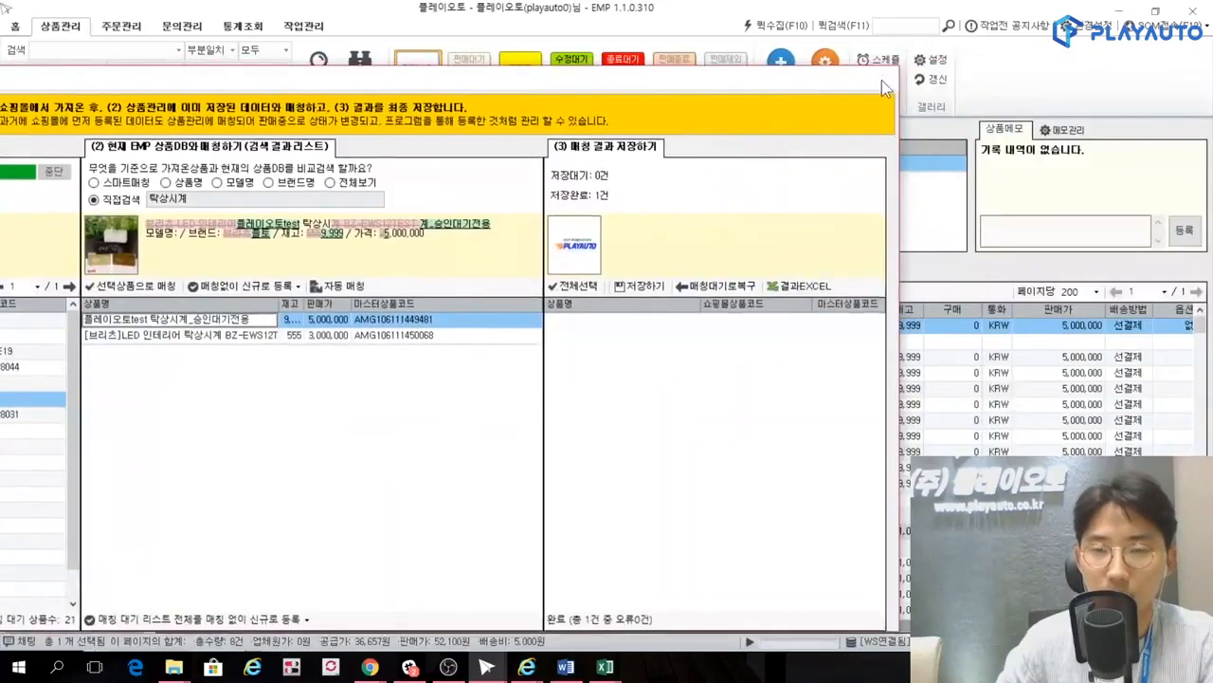
pyautogui.click(882, 87)
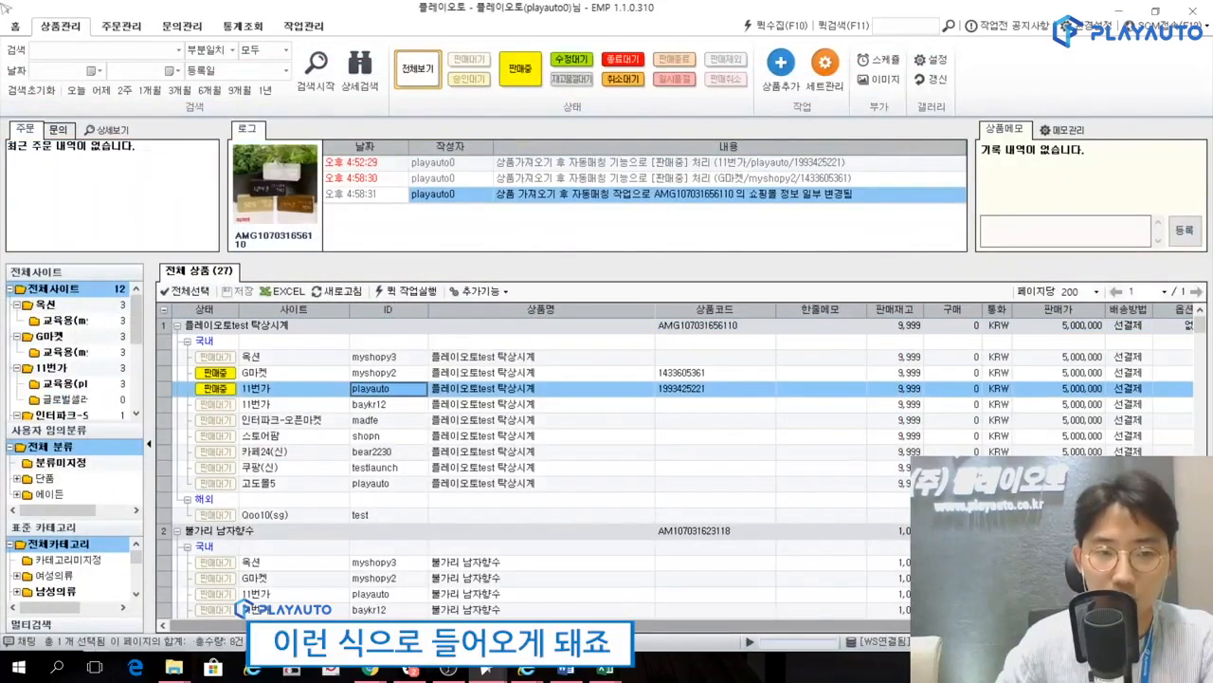
pyautogui.moveTo(315, 425); pyautogui.dragTo(310, 457)
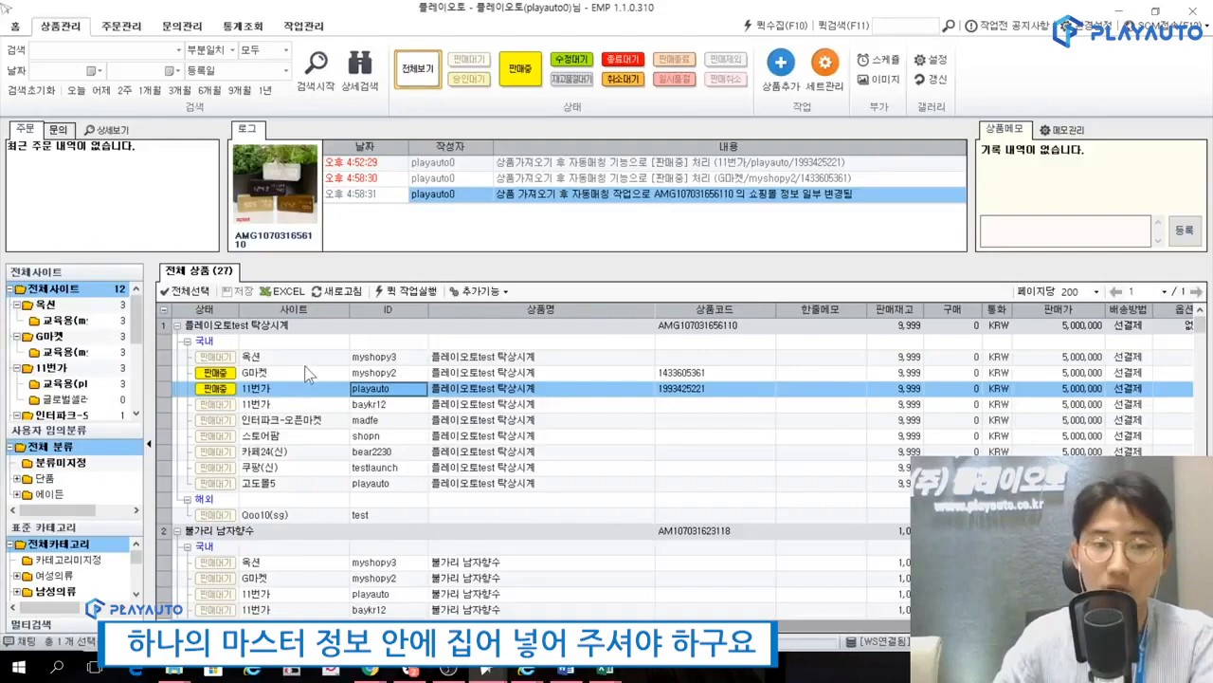
pyautogui.click(292, 405)
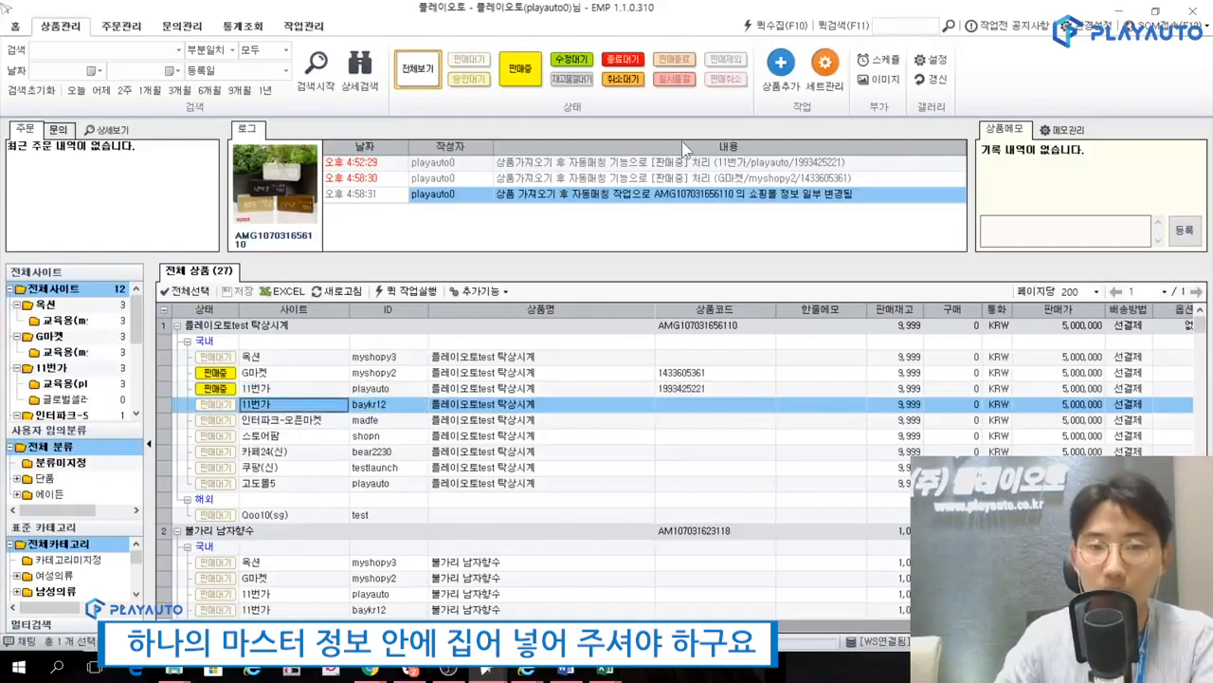
# Open the shopping mall product import (쇼핑몰 상품가져오기) for 인터파크-오픈마켓 (madfe).
pyautogui.click(780, 63)
pyautogui.click(561, 211)
pyautogui.click(701, 210)
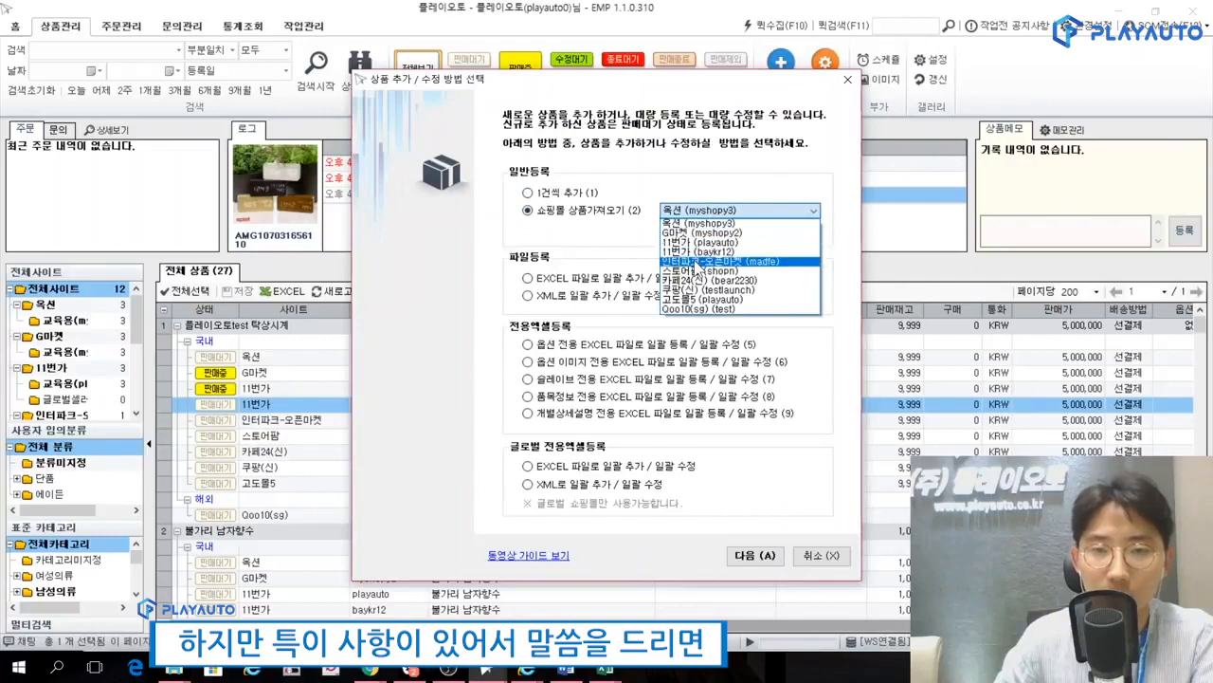
pyautogui.click(702, 261)
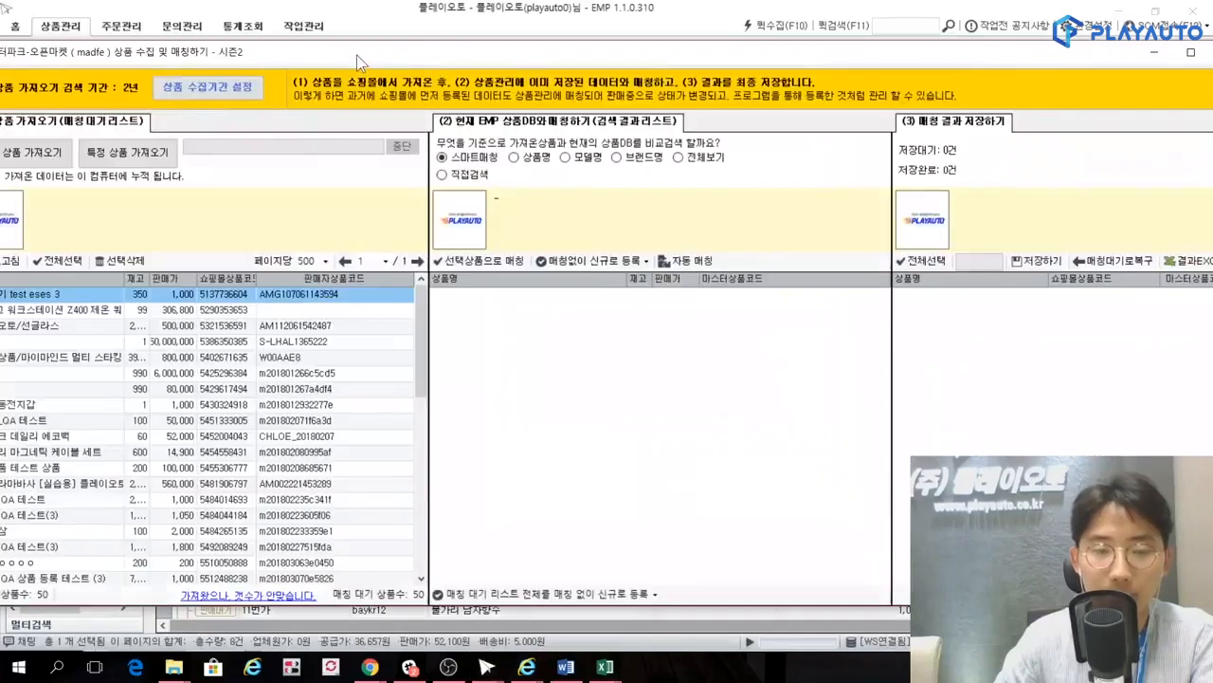
pyautogui.moveTo(356, 56); pyautogui.dragTo(689, 66)
# Sort the collected 인터파크 products by 판매가 in descending order and check the smart matching for 가나다라마바사[브리츠]LED 인테리어 탁상시계.
pyautogui.click(503, 285)
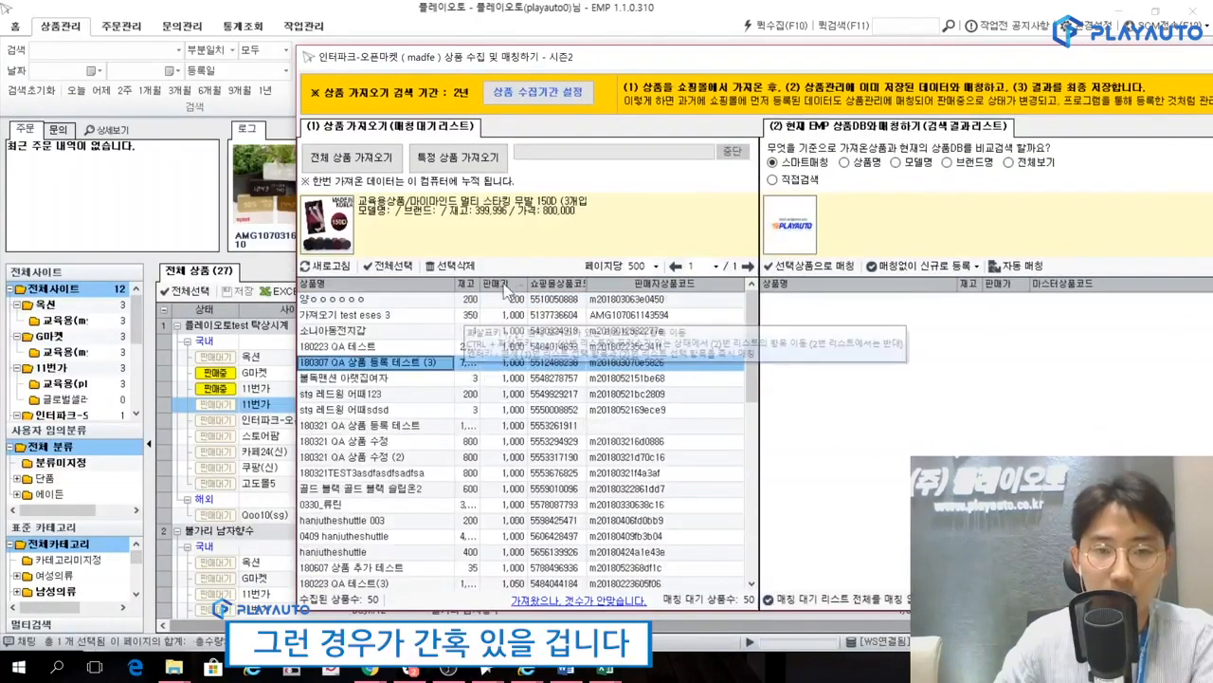
pyautogui.click(502, 284)
pyautogui.click(438, 347)
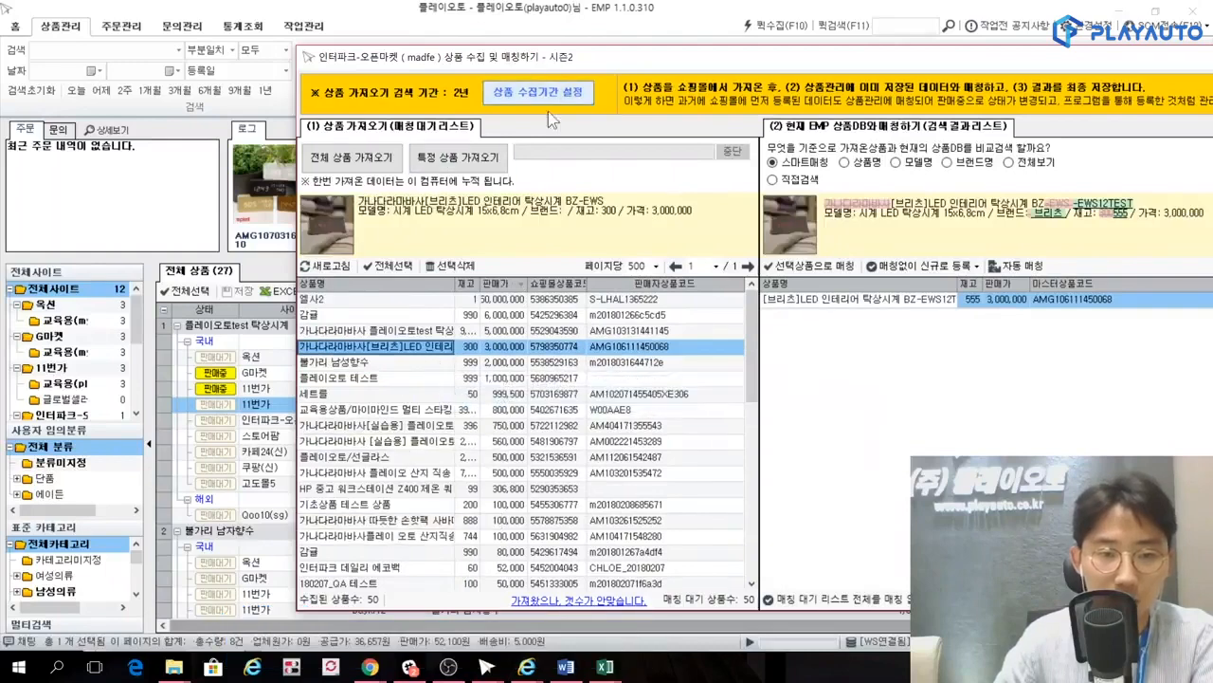
# Close the 인터파크-오픈마켓 product collection and matching window without matching any product.
pyautogui.moveTo(539, 60); pyautogui.dragTo(604, 82)
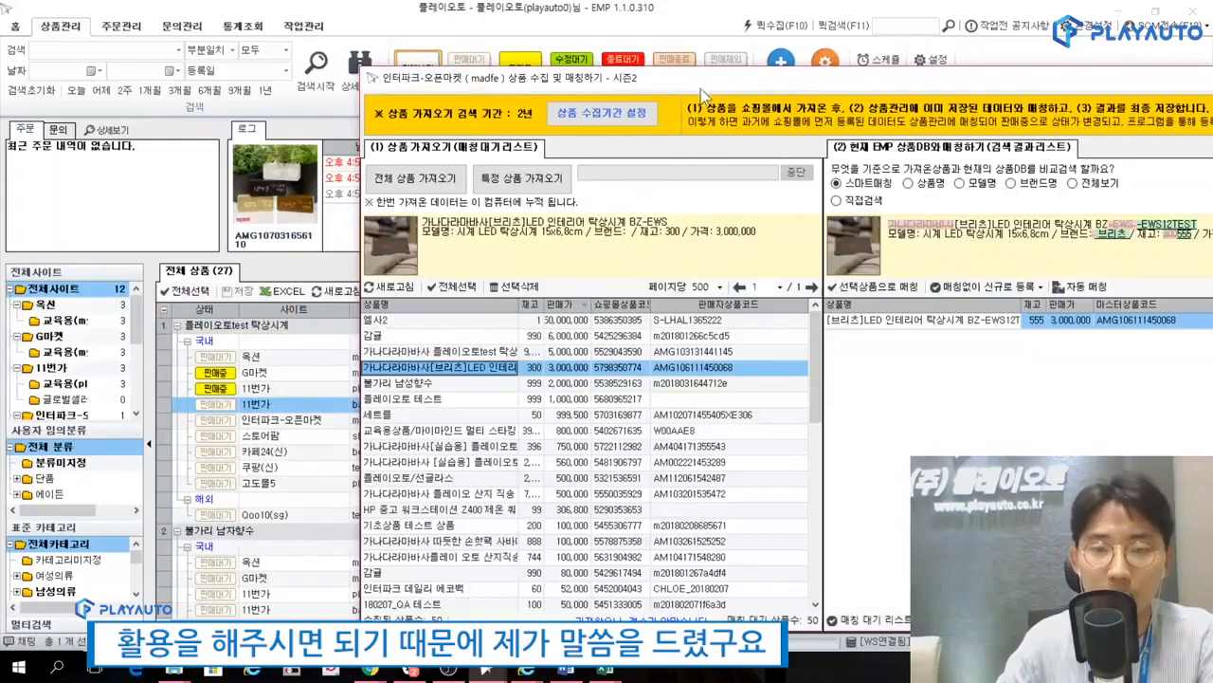
pyautogui.moveTo(698, 83)
pyautogui.mouseDown()
pyautogui.moveTo(451, 68)
pyautogui.moveTo(186, 74)
pyautogui.mouseUp()
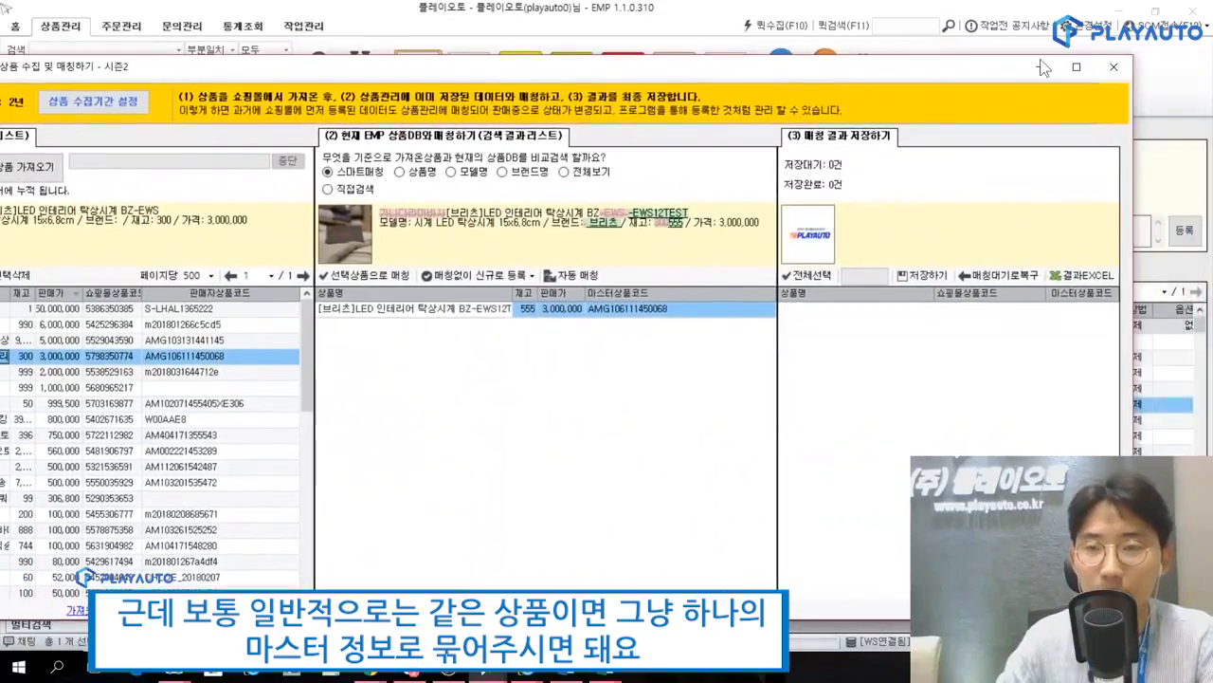
pyautogui.click(1117, 69)
pyautogui.click(512, 387)
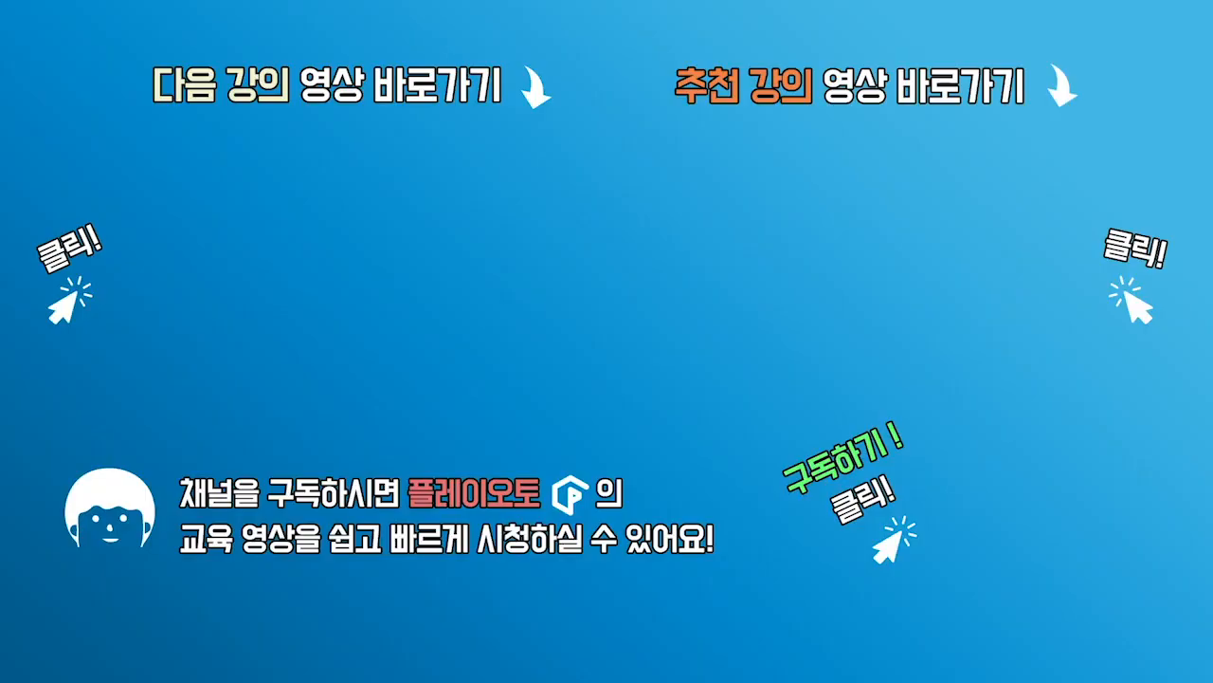